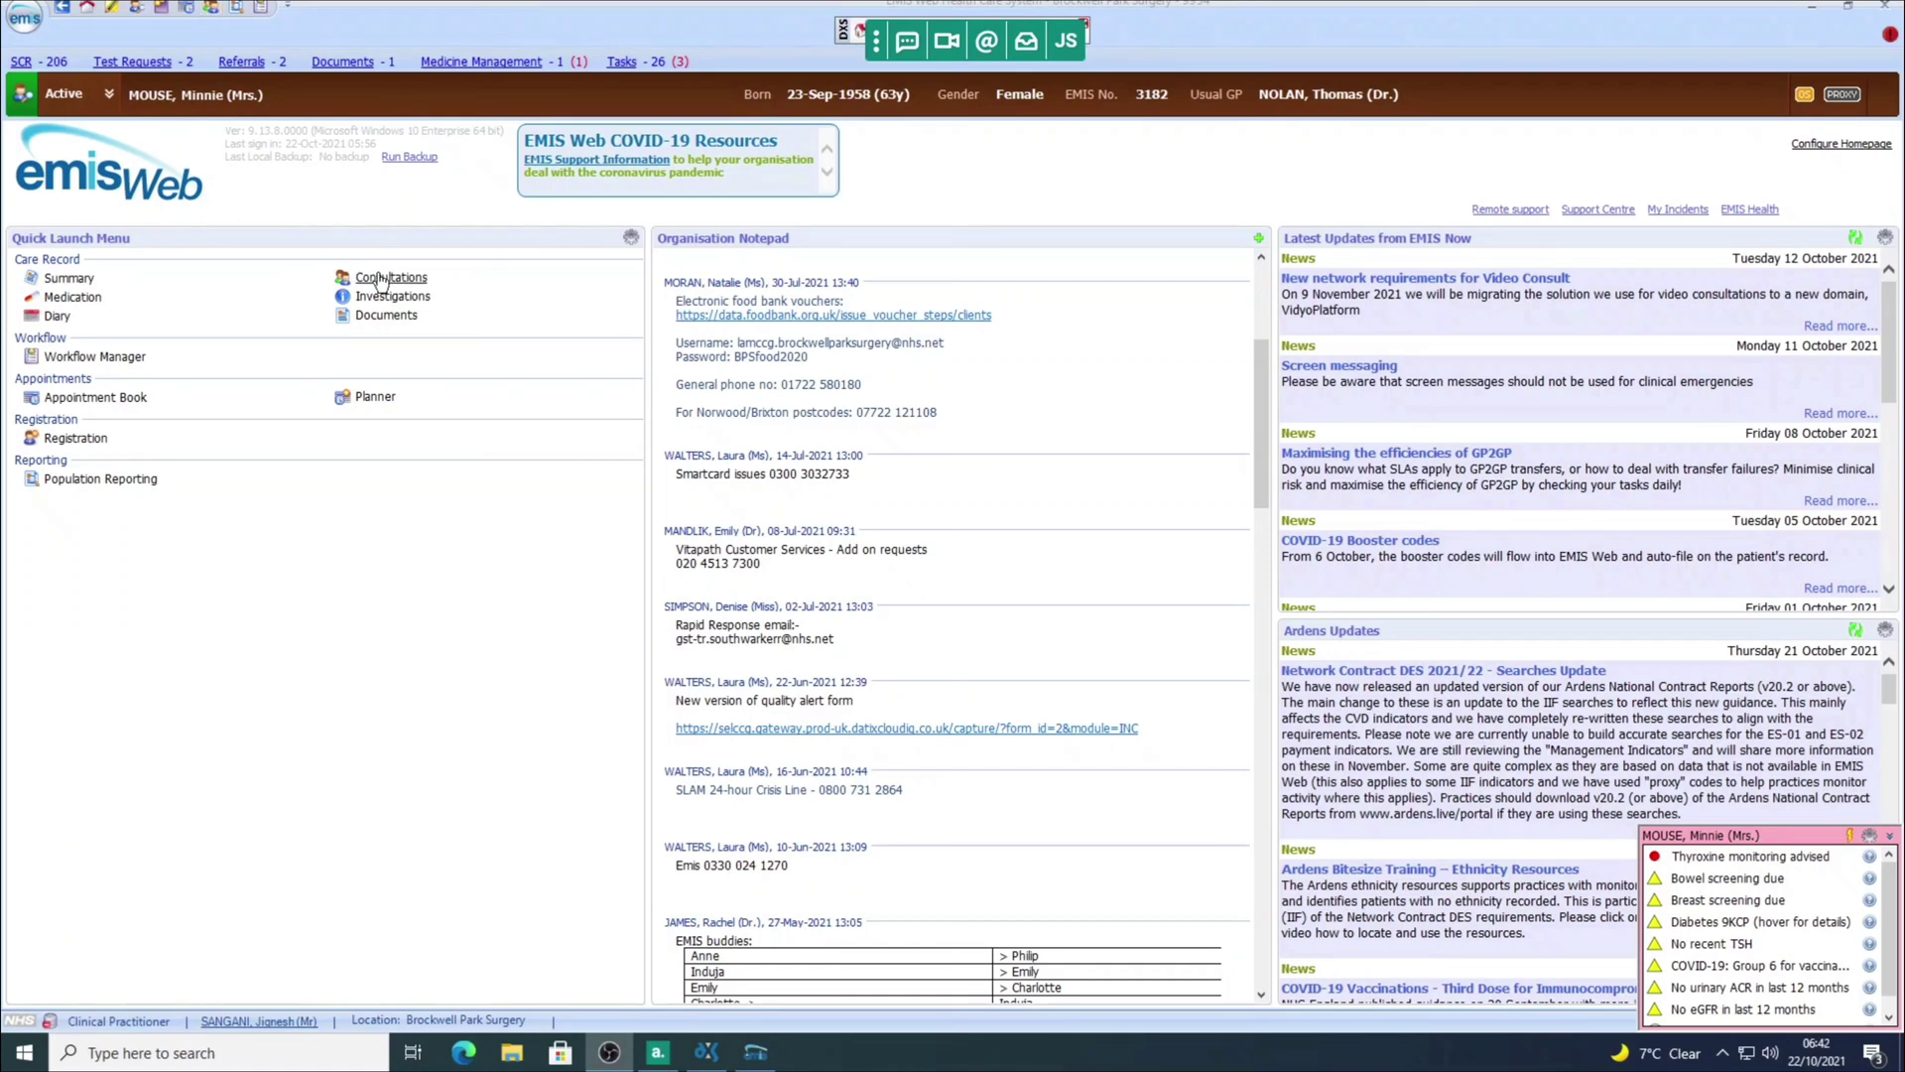
Step: Start a new consultation for the patient from the Consultations view using Add > Consultation
left_click(381, 280)
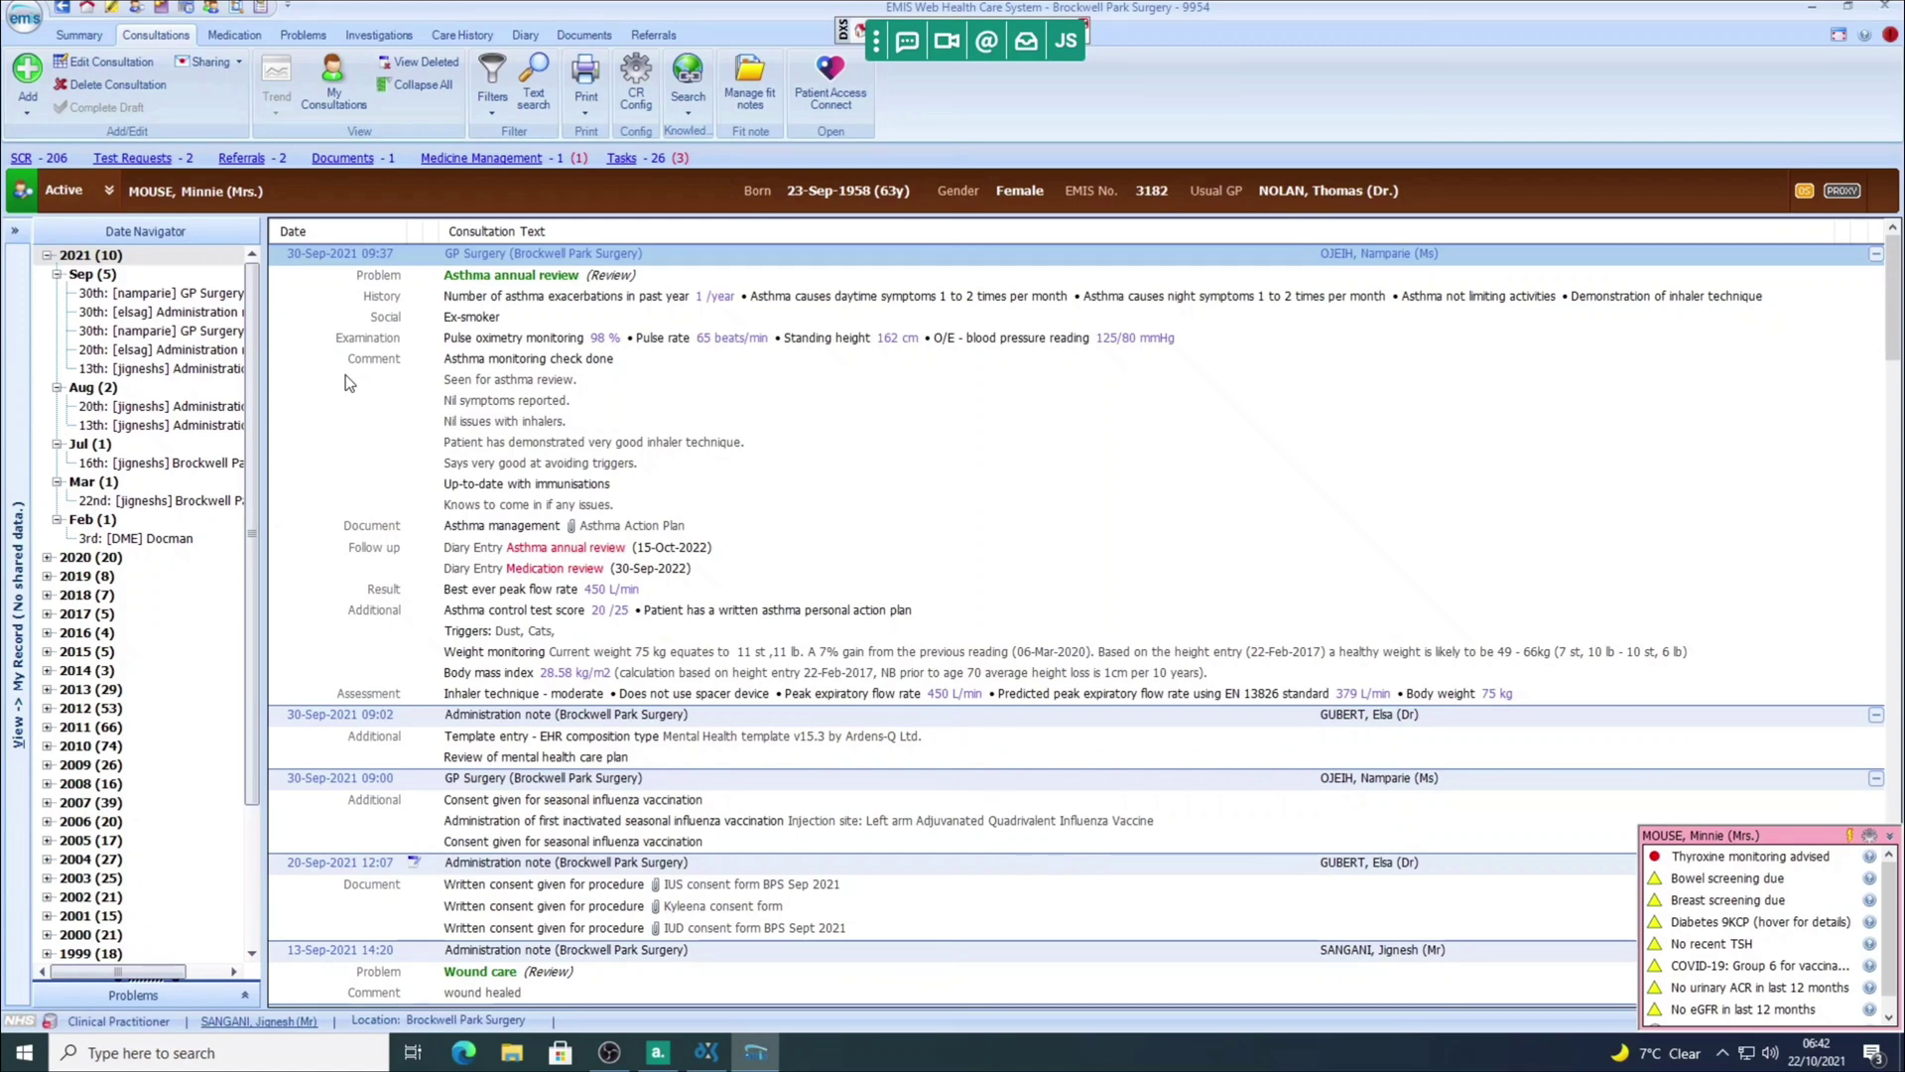
left_click(30, 104)
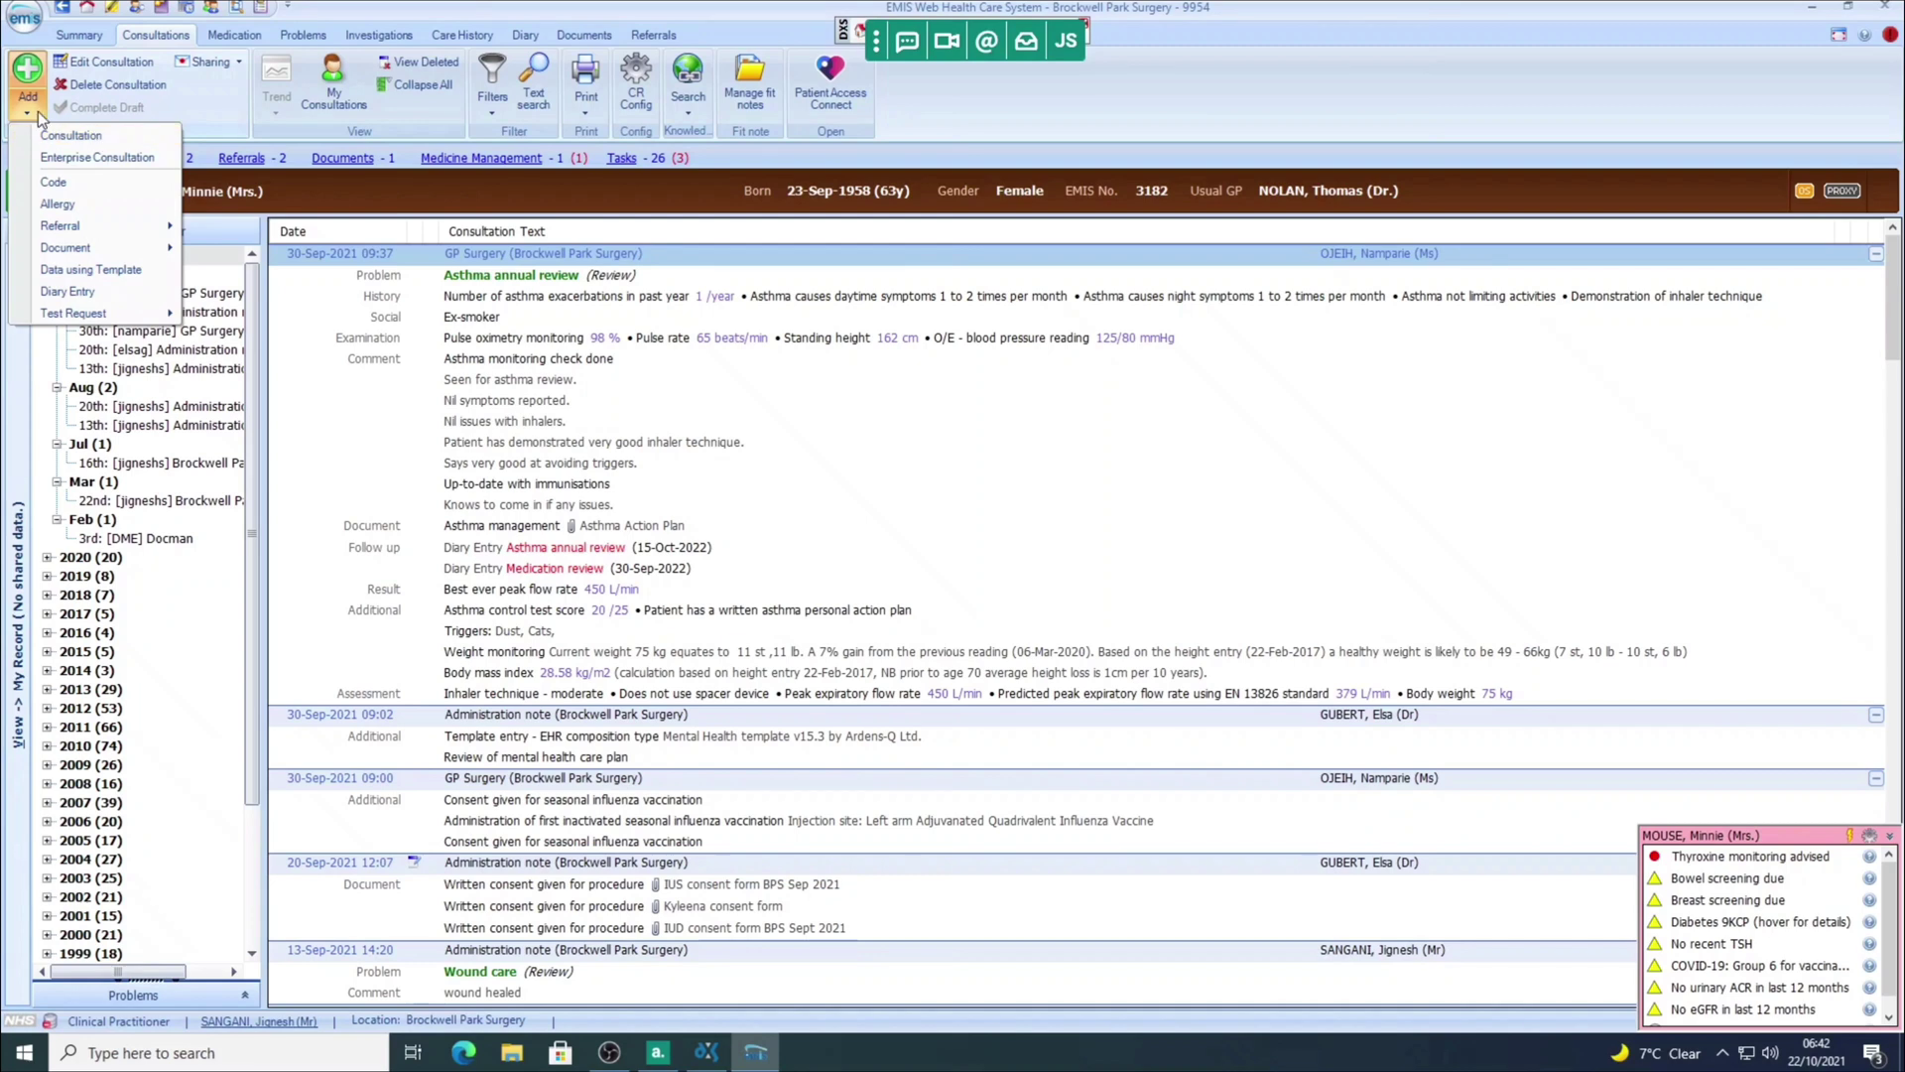
left_click(34, 110)
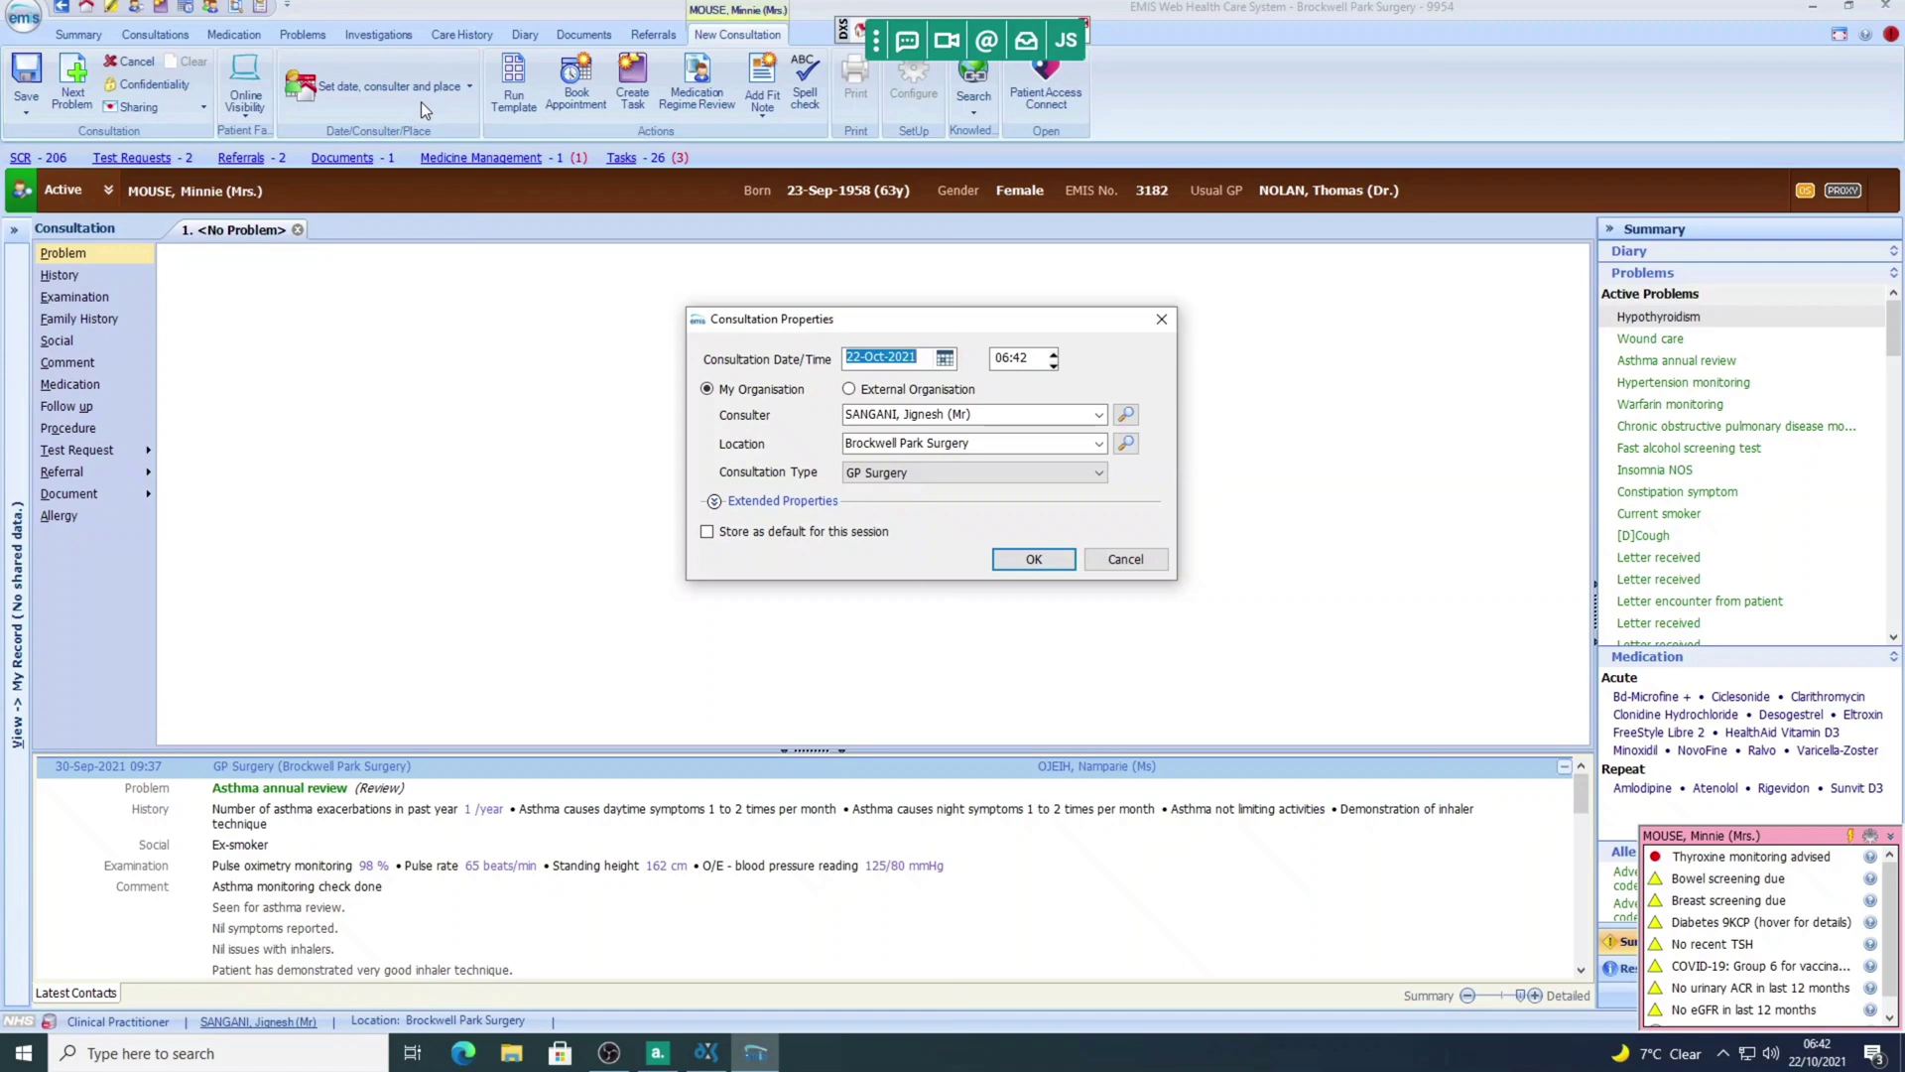
Step: Date the consultation 21-Oct-2021, make it an Administration note, and confirm the properties
left_click(945, 359)
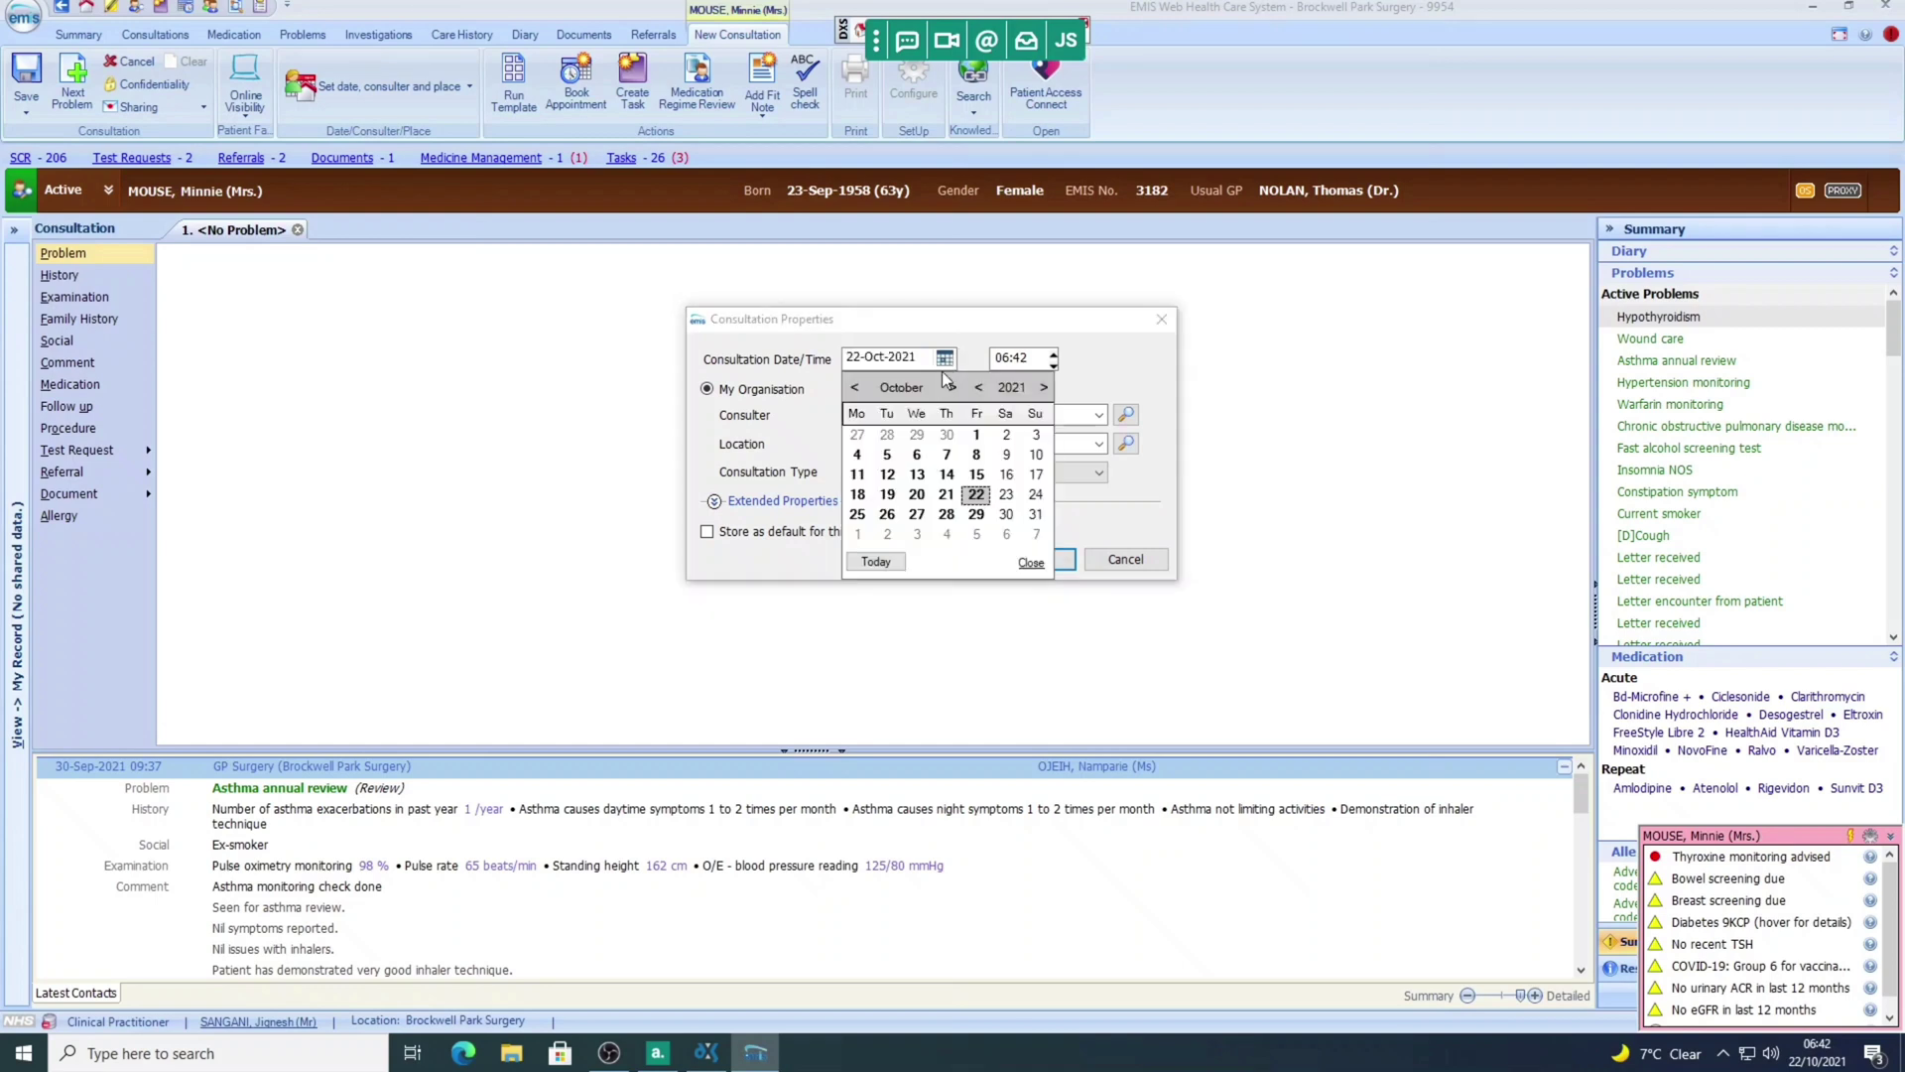
left_click(943, 498)
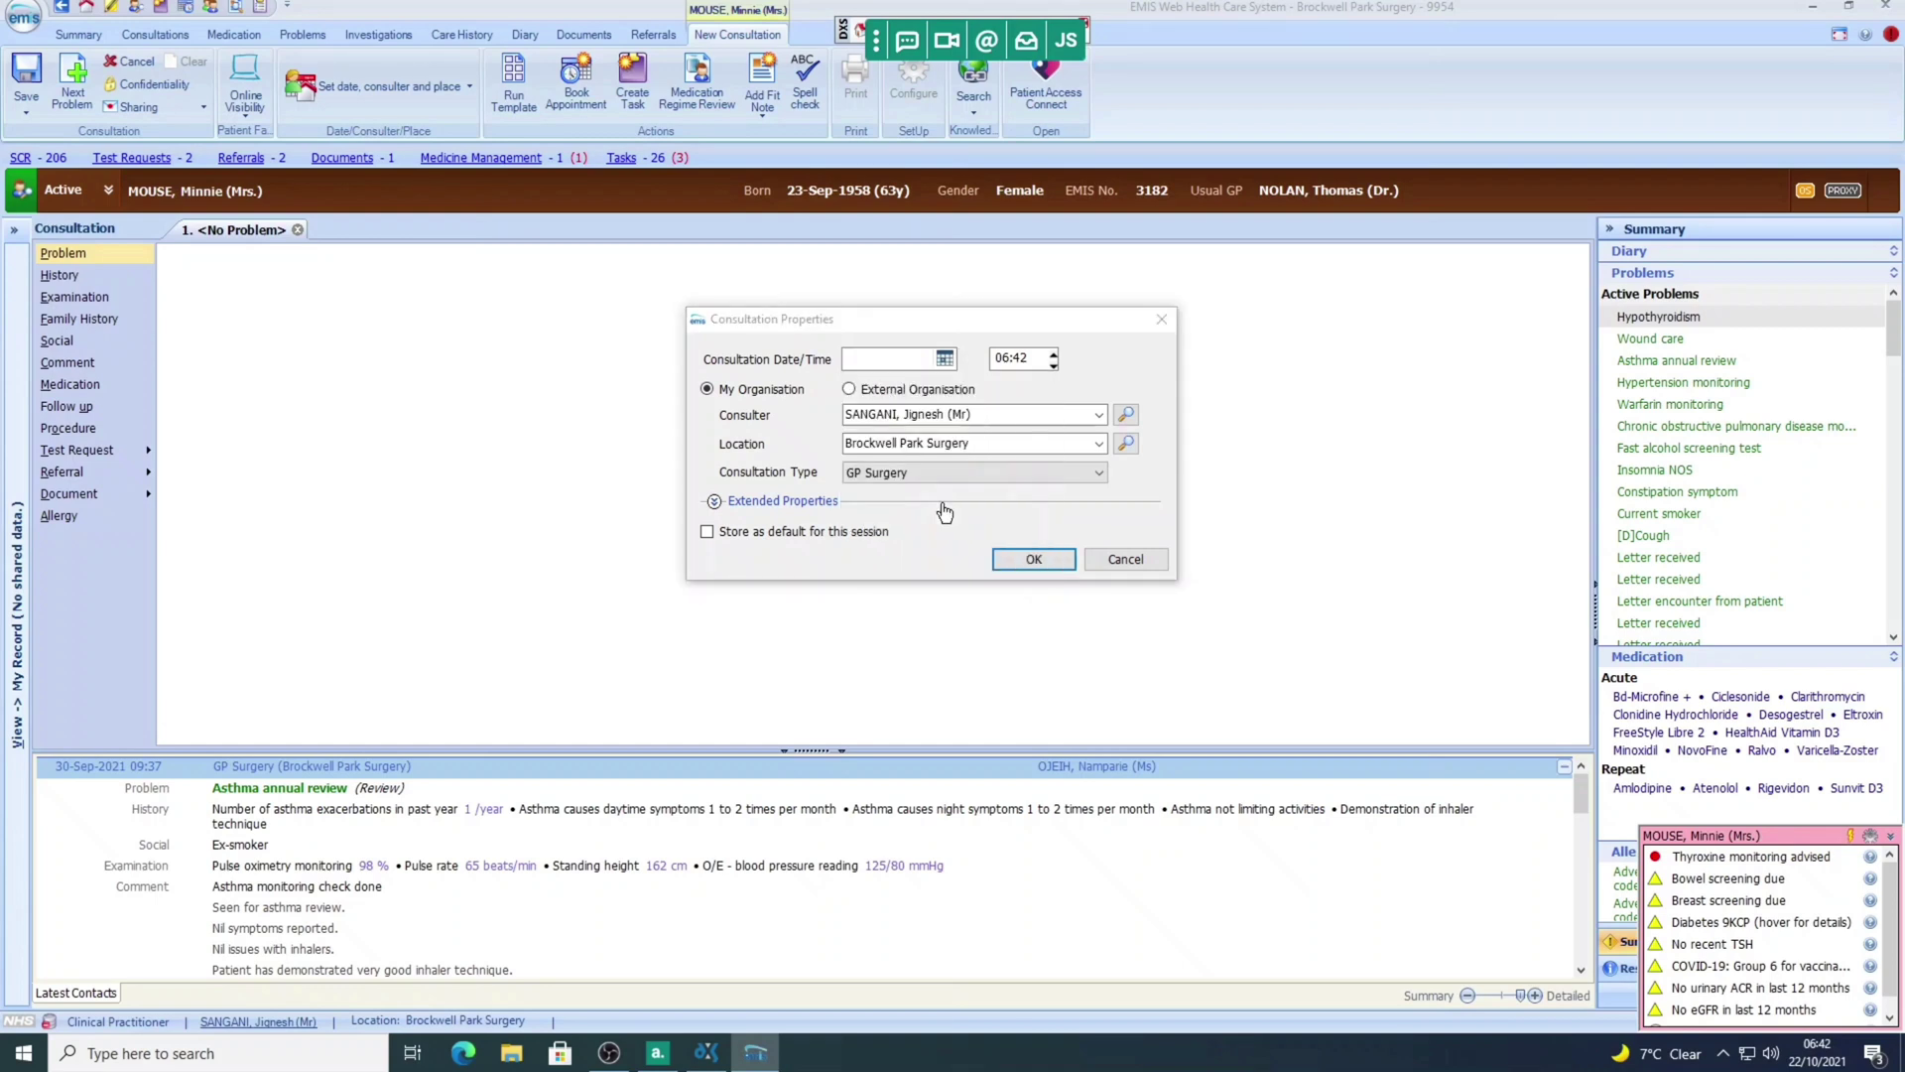
type("21-Oct-2021")
left_click(1039, 357)
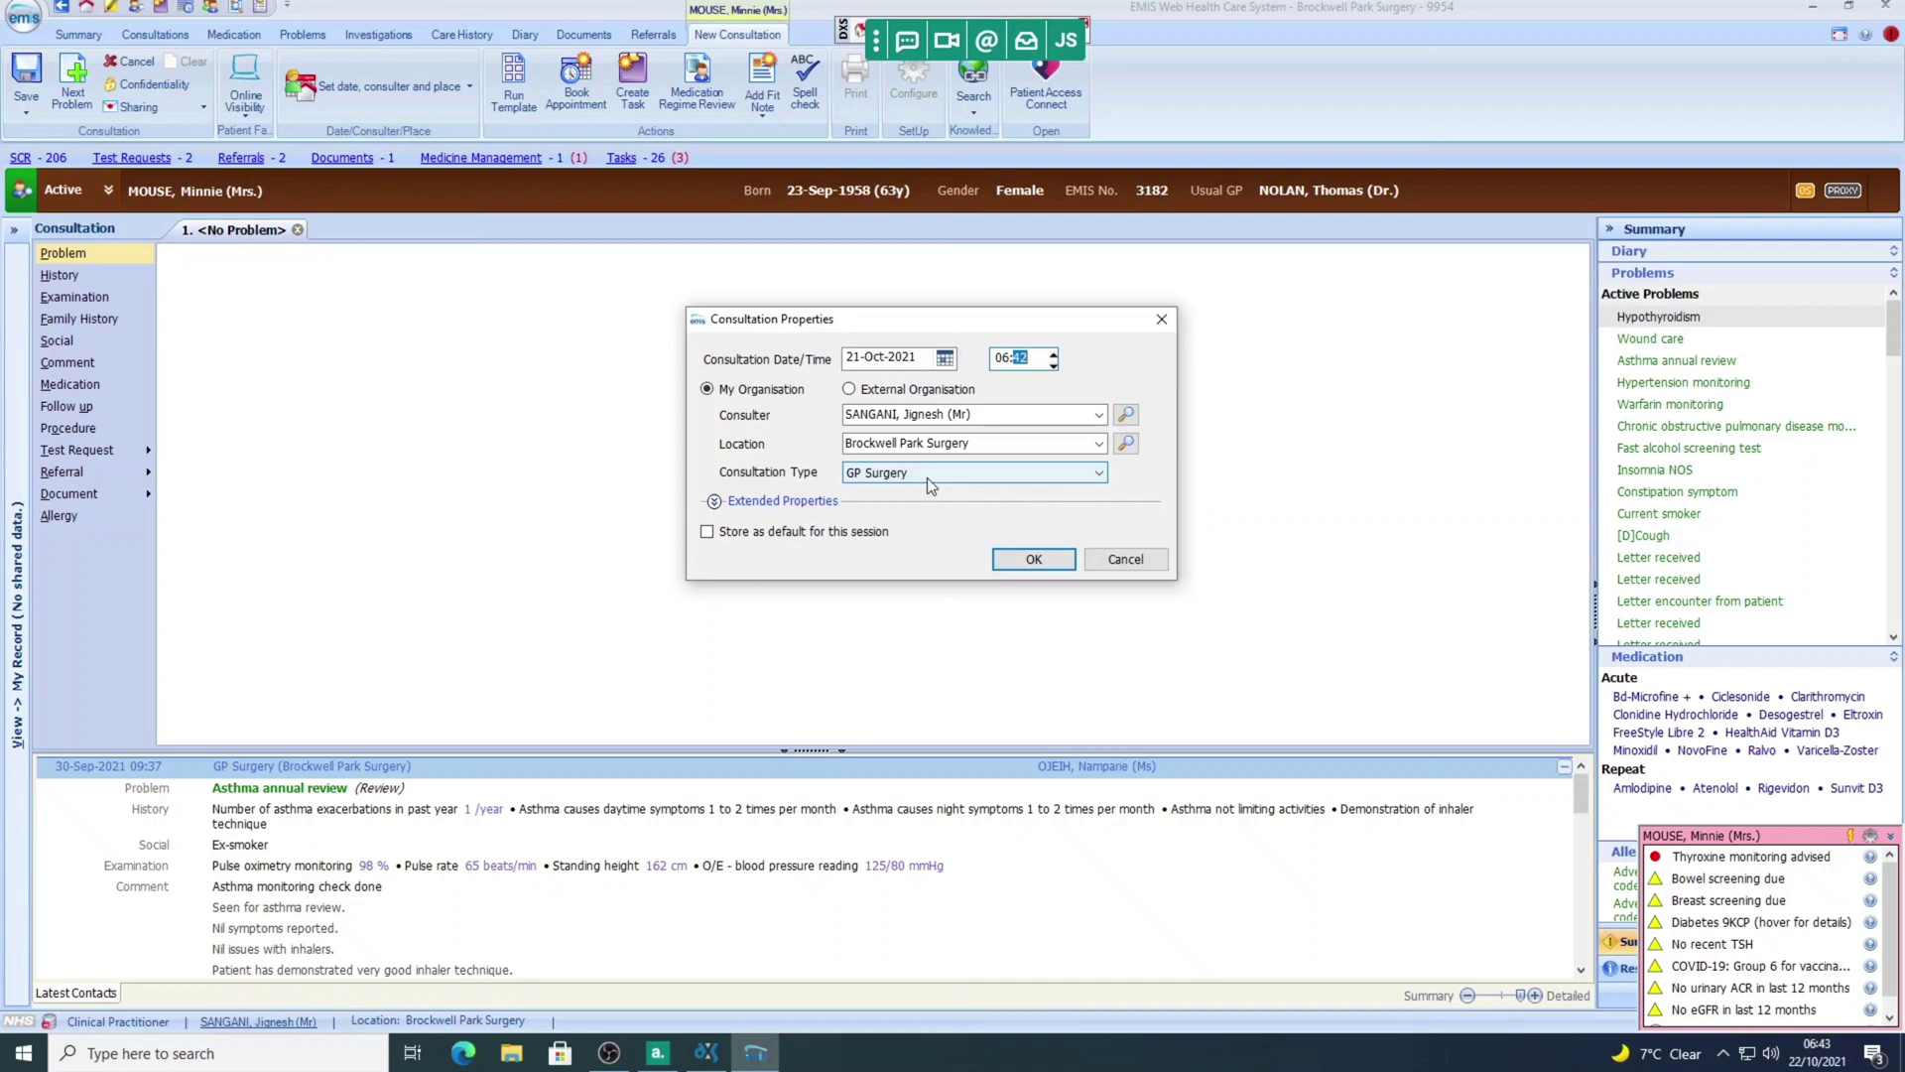
left_click(927, 478)
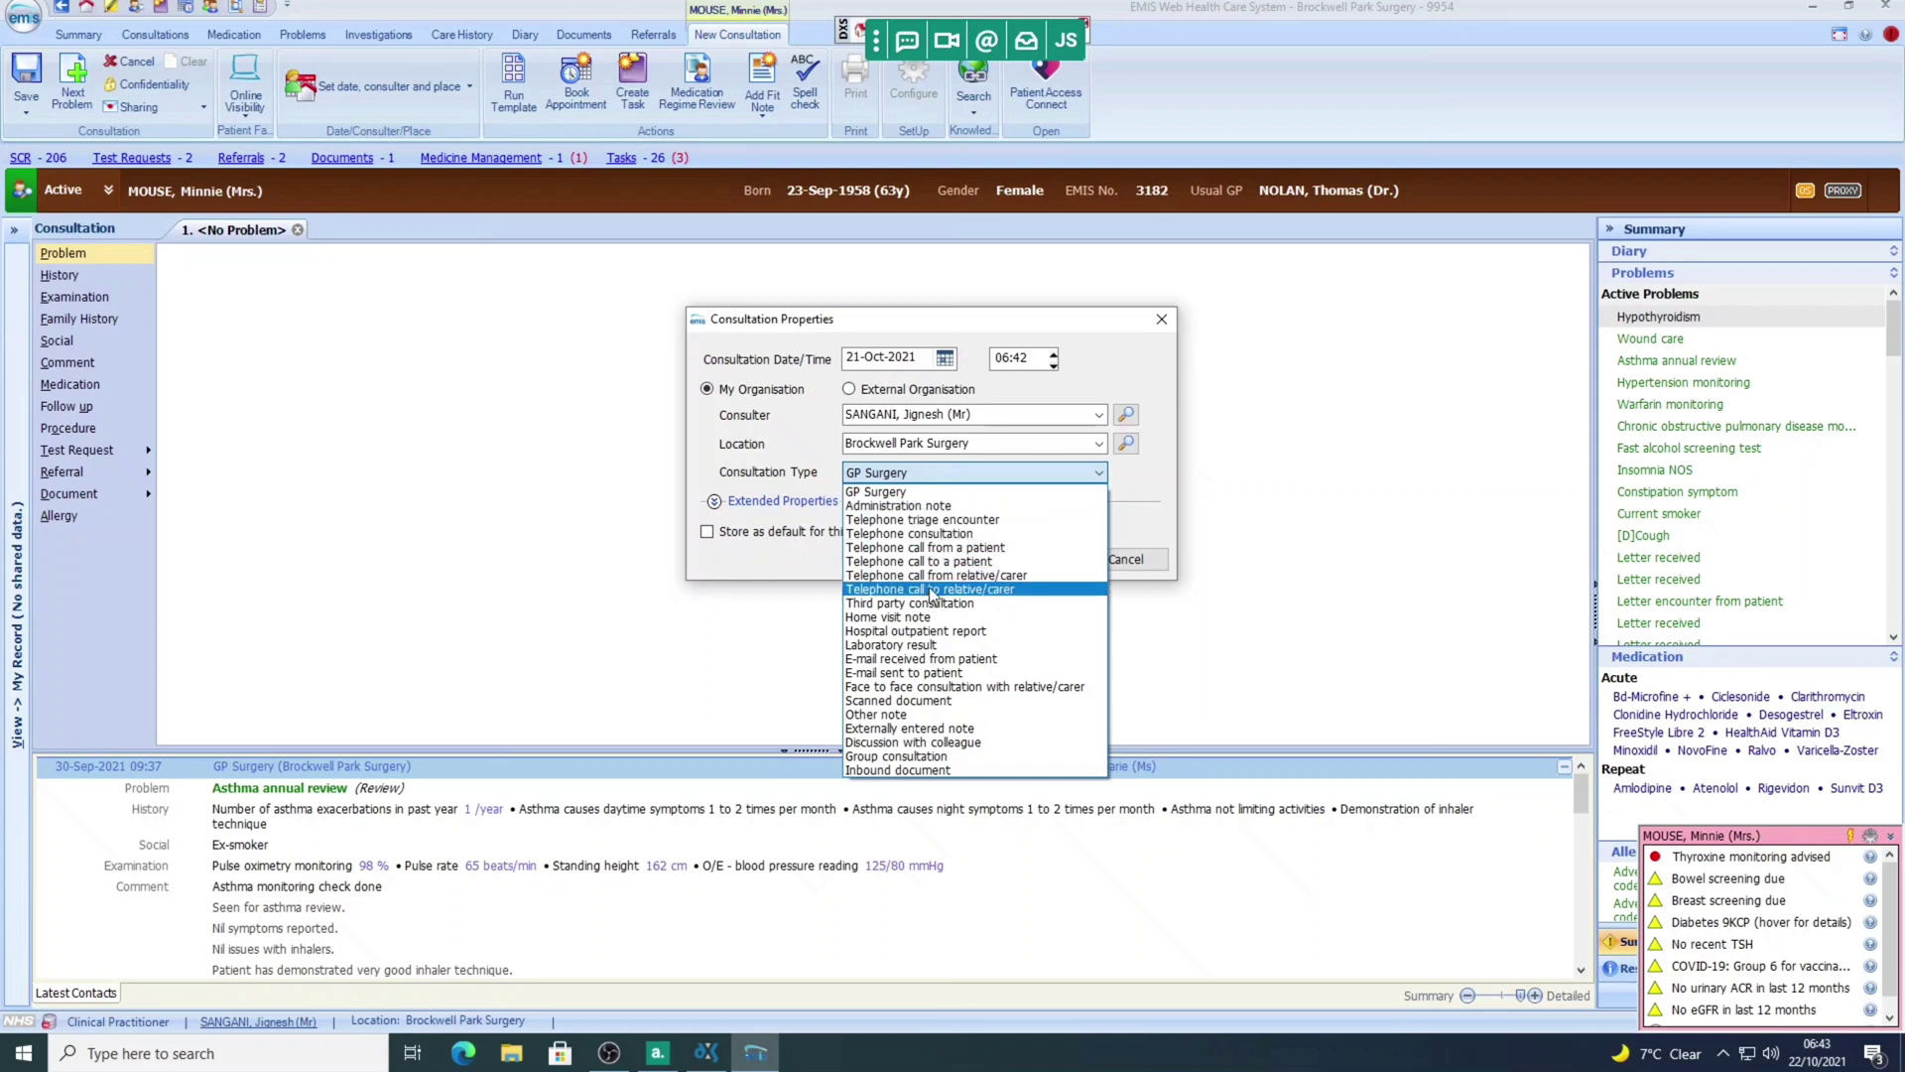
left_click(901, 506)
left_click(1031, 562)
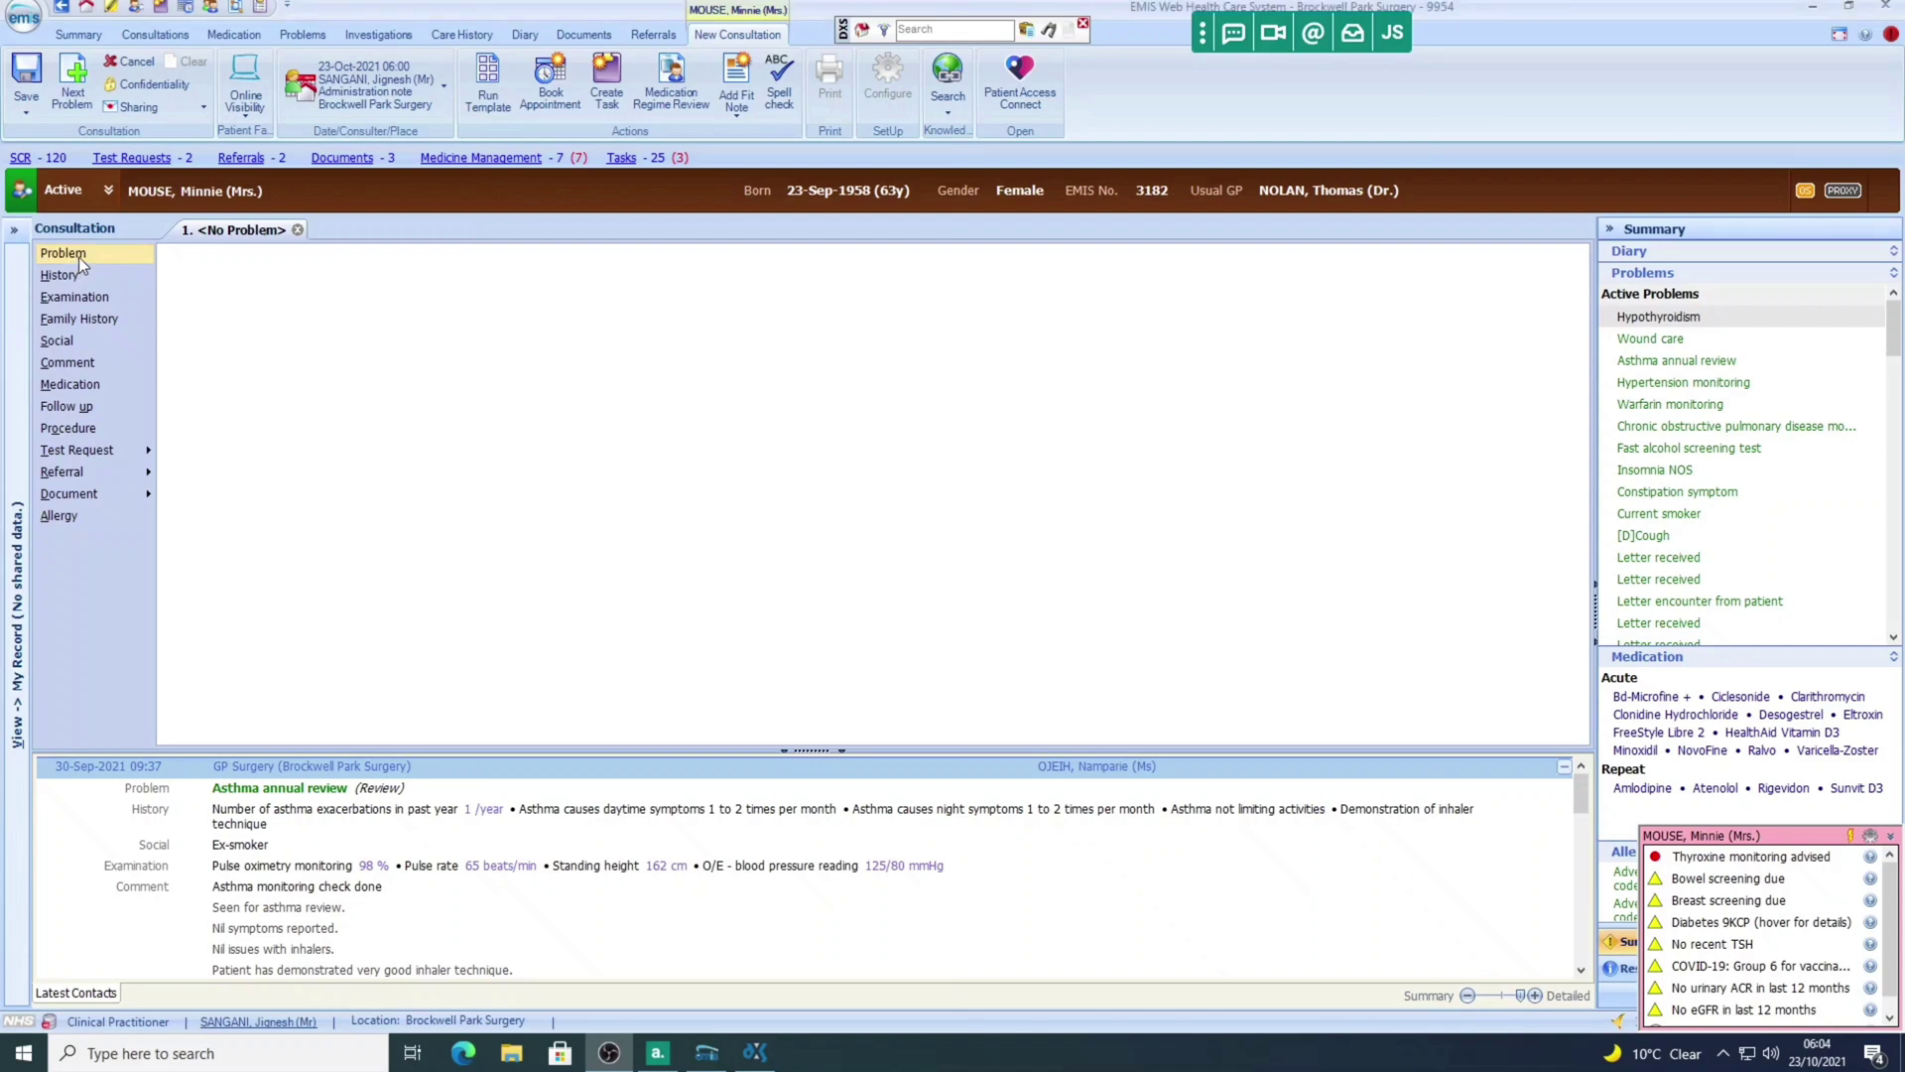
Step: Record Suspected asthma as the consultation's problem from the 'suspec as' search
left_click(79, 258)
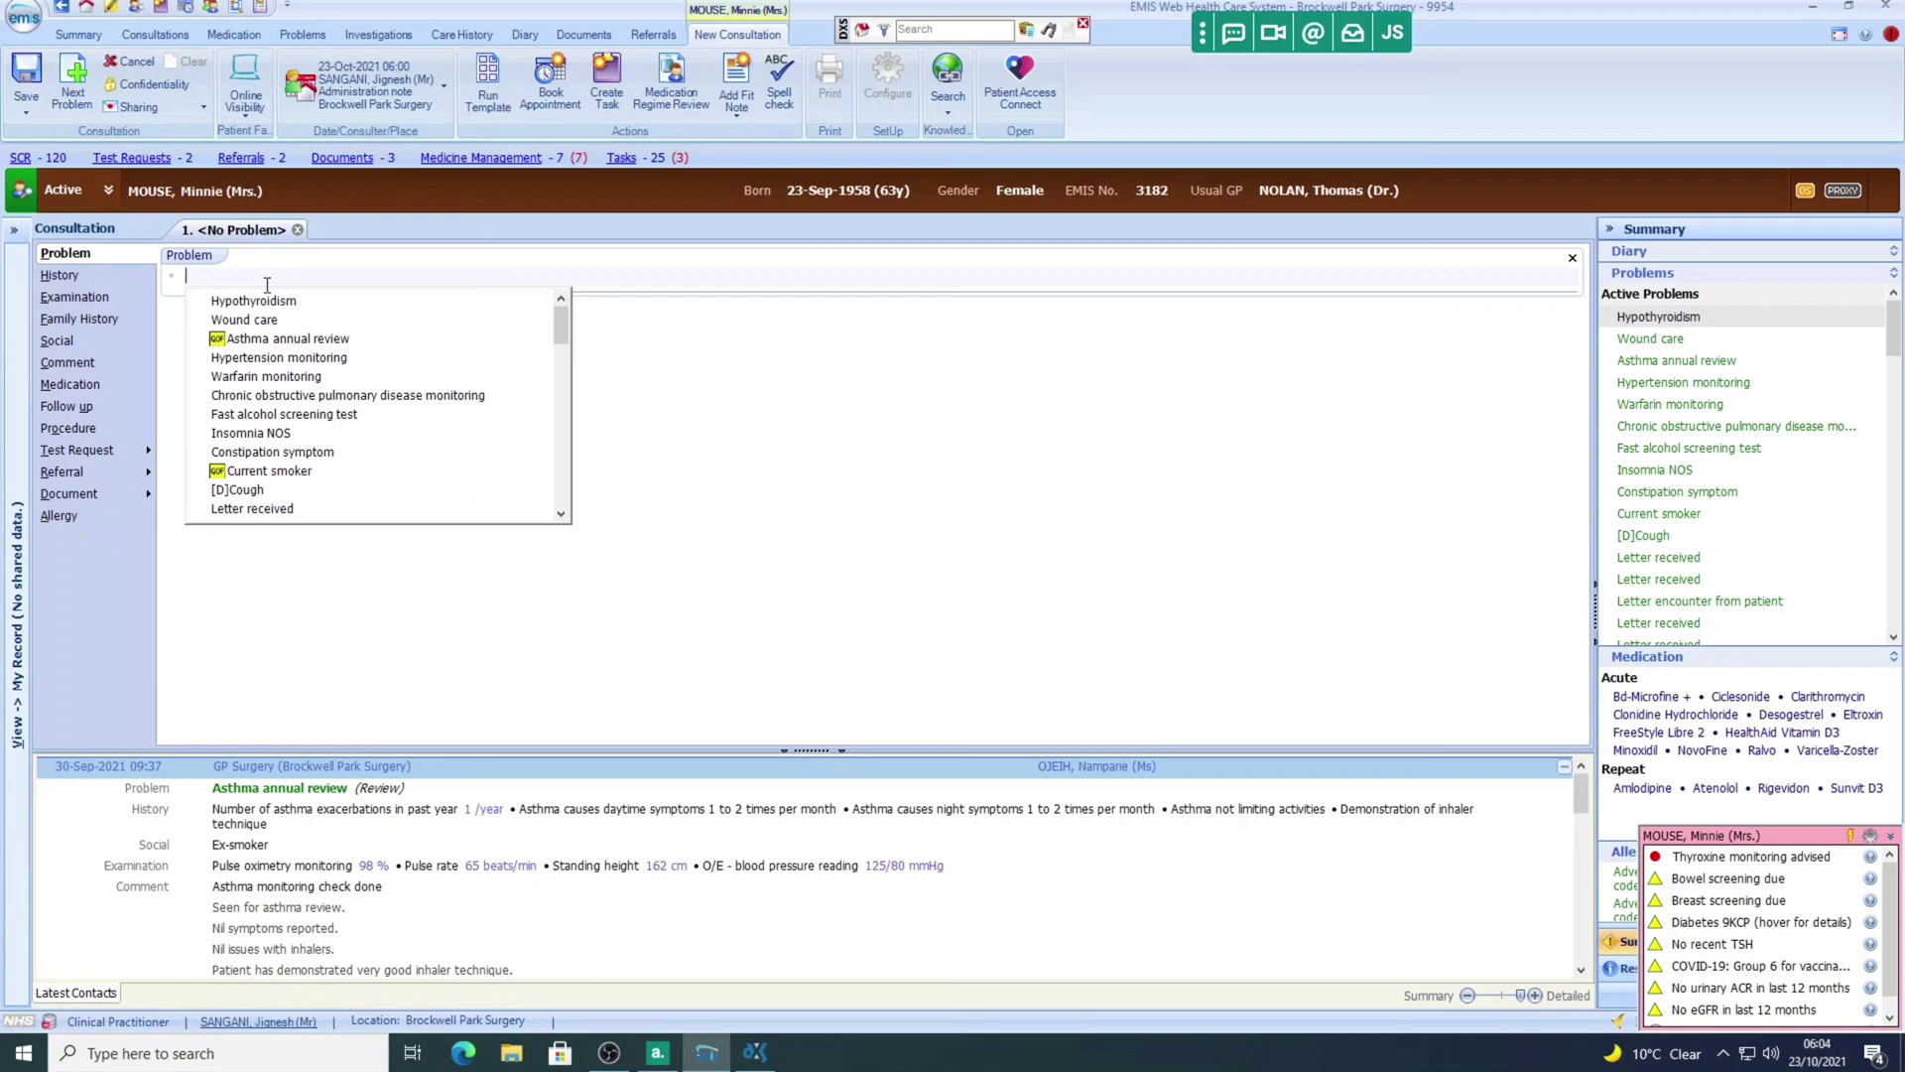
type("susp")
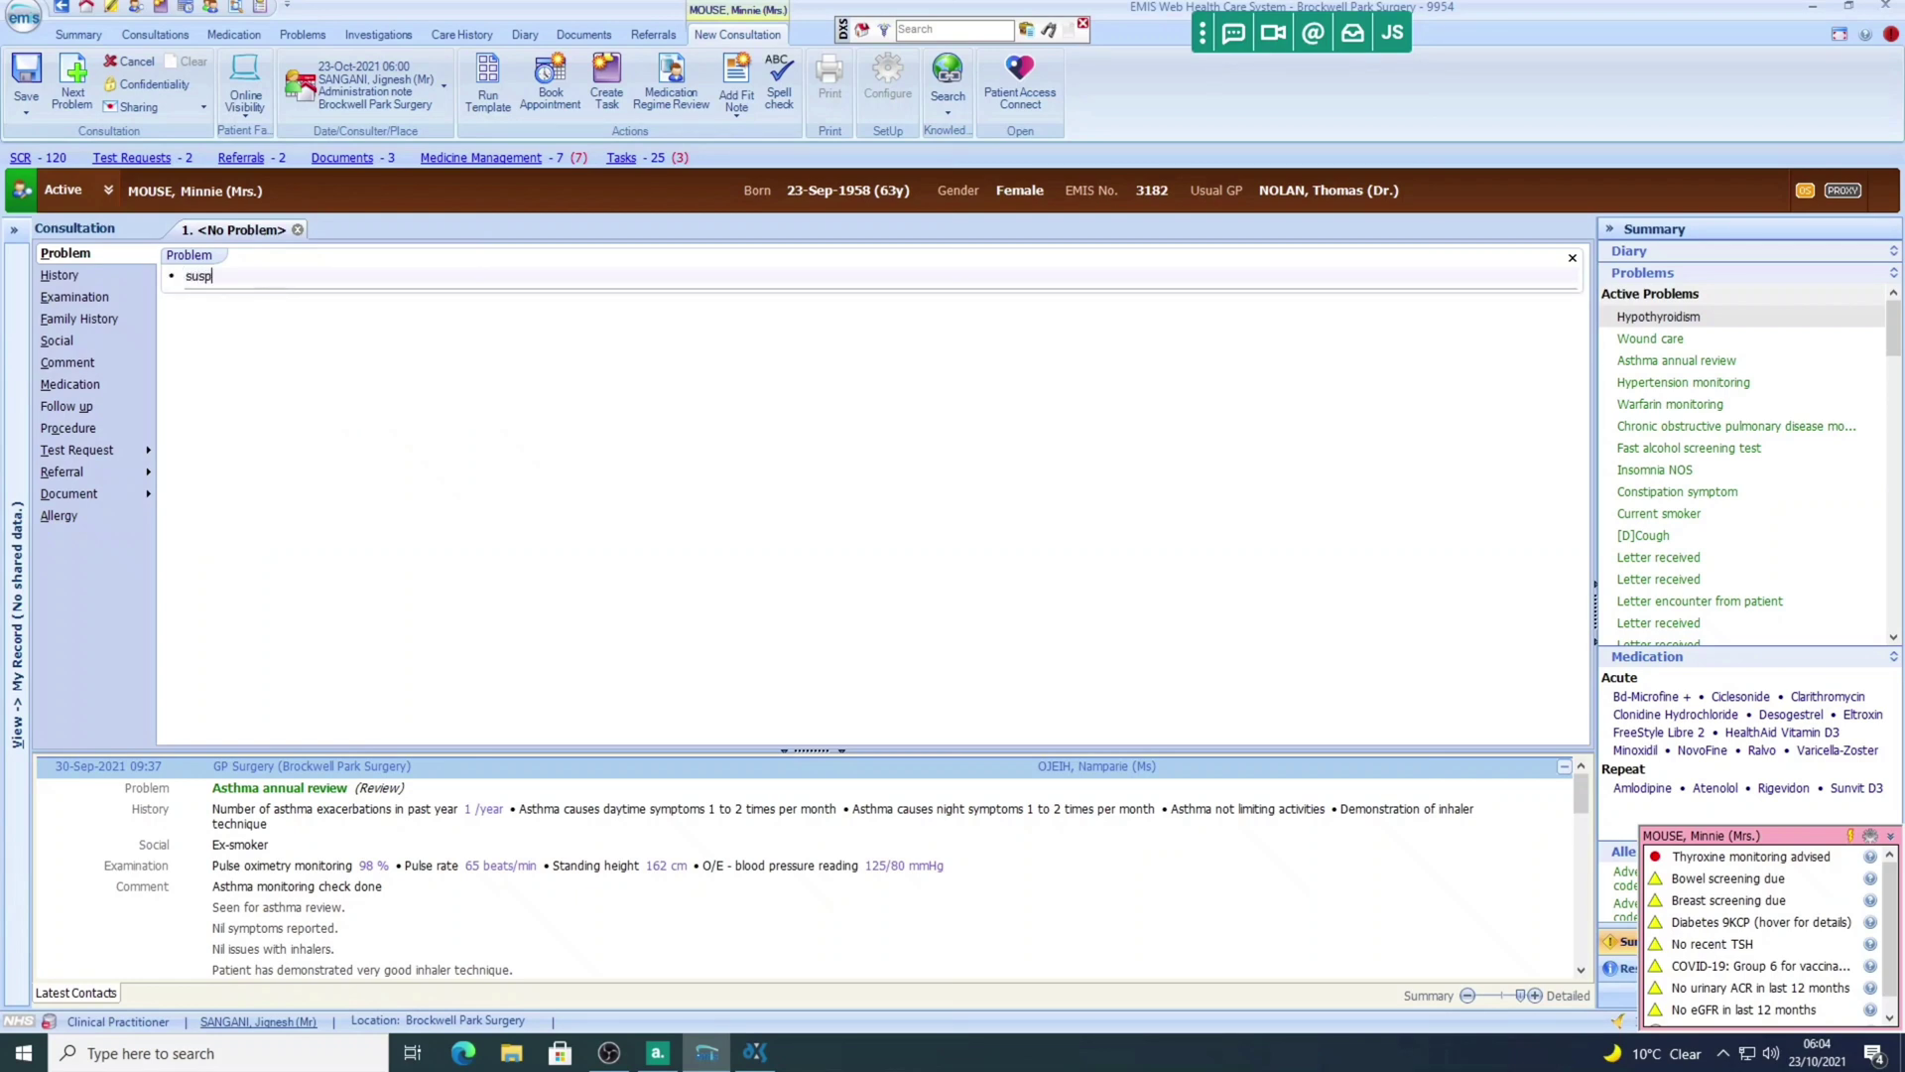
type("ec")
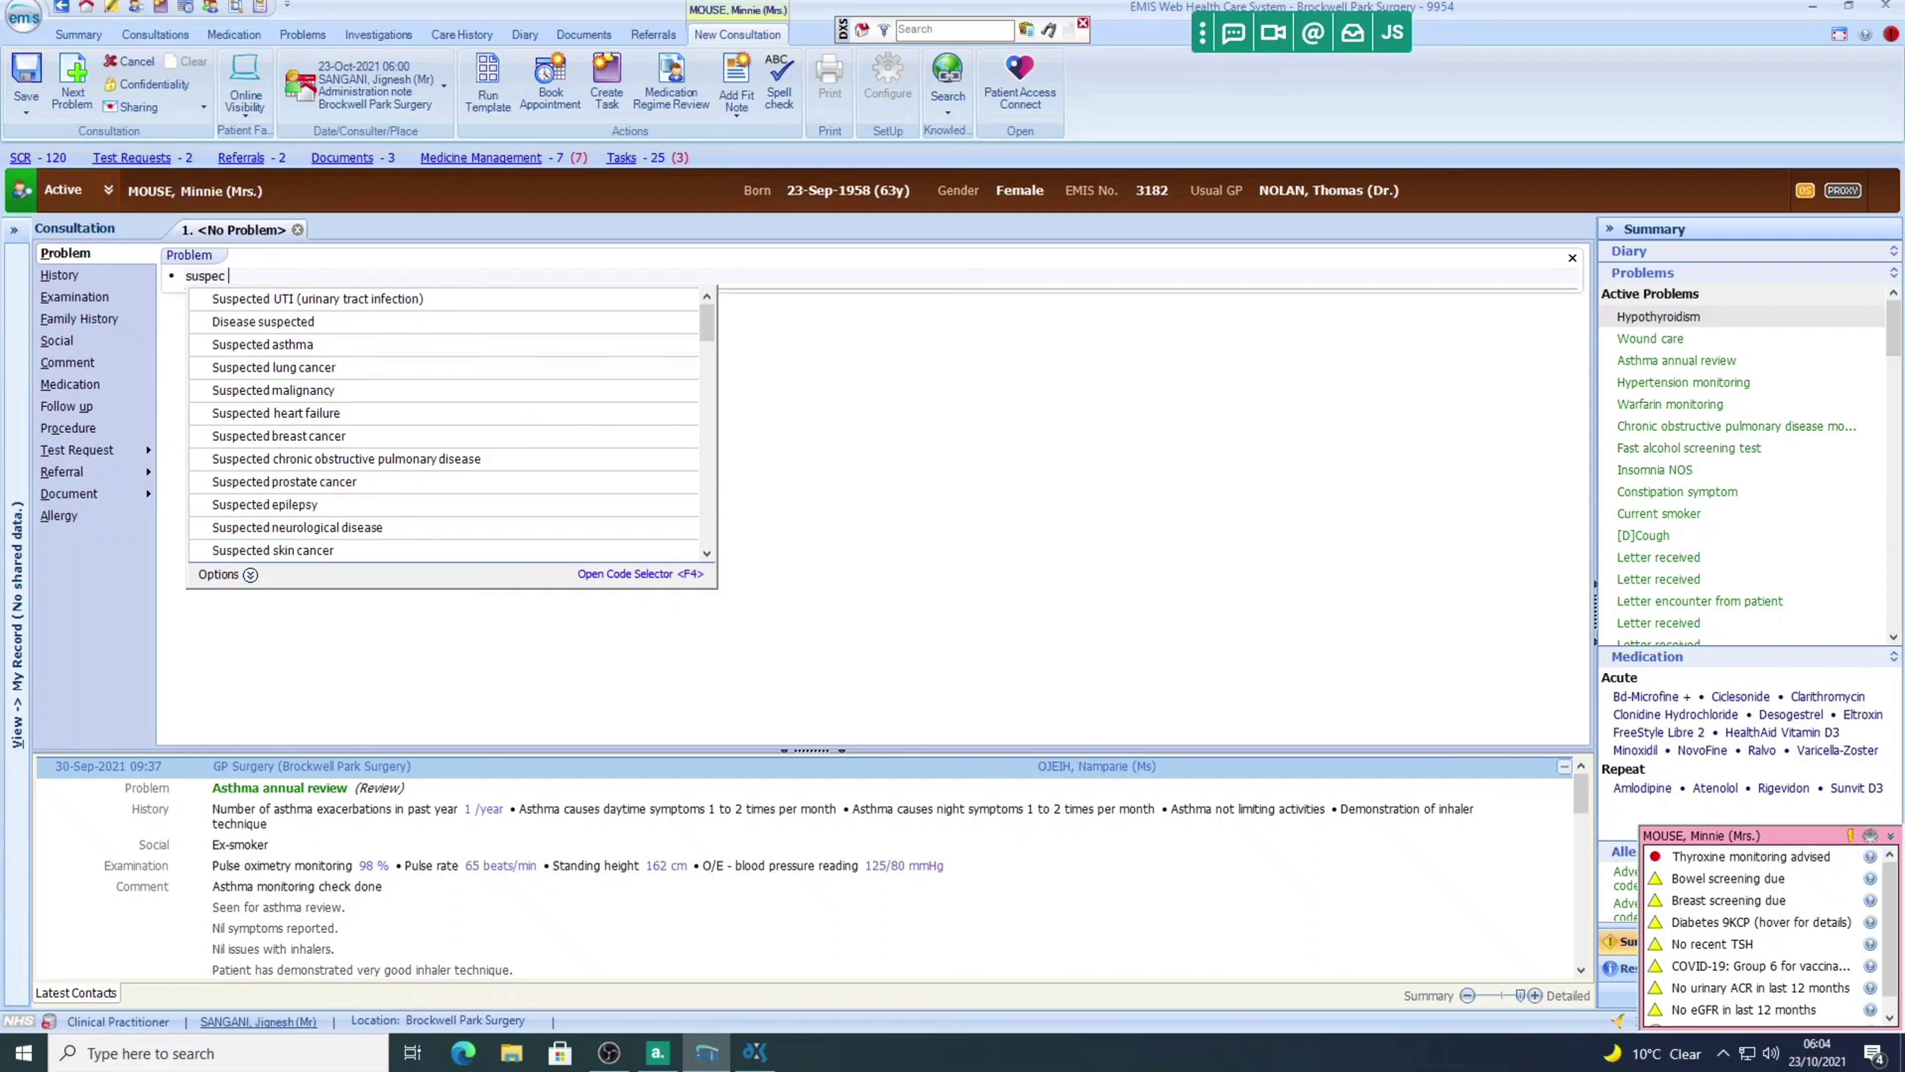
type(" as")
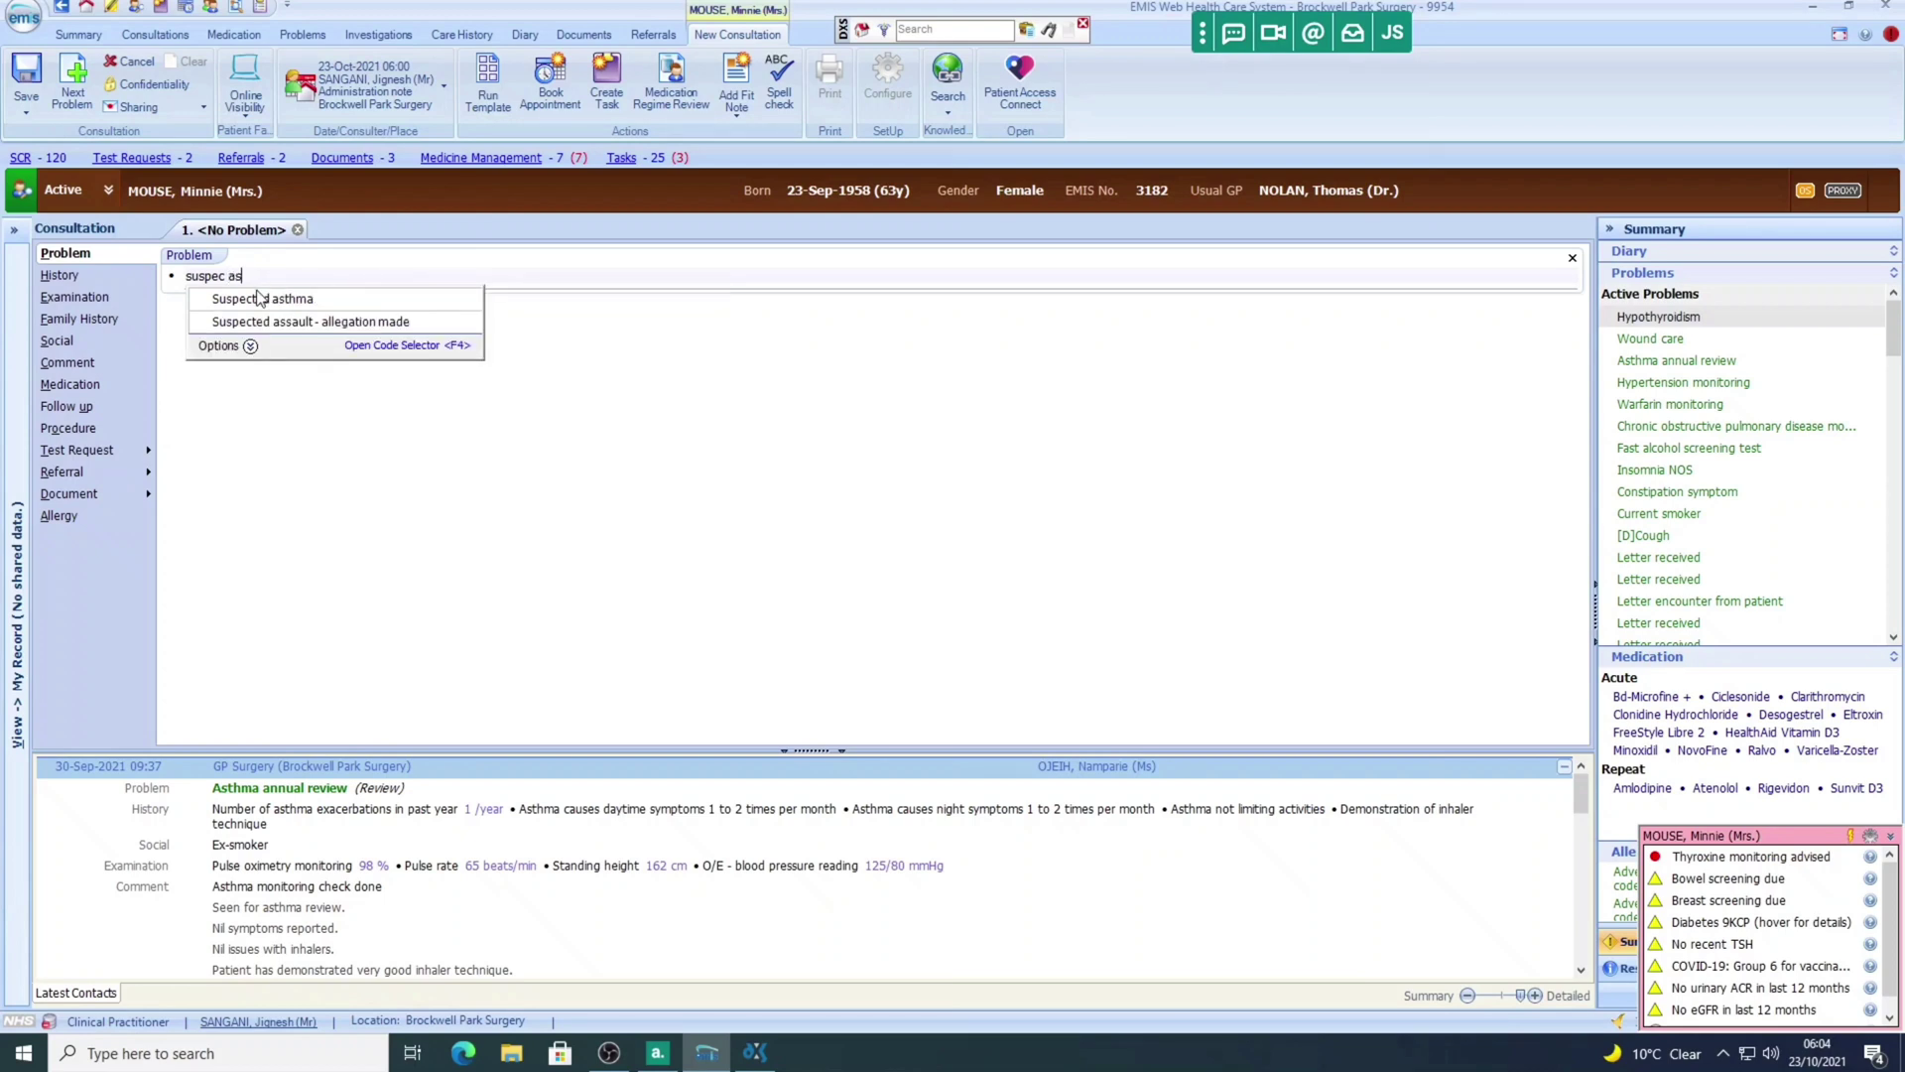
key("BackSpace")
type("s")
left_click(274, 298)
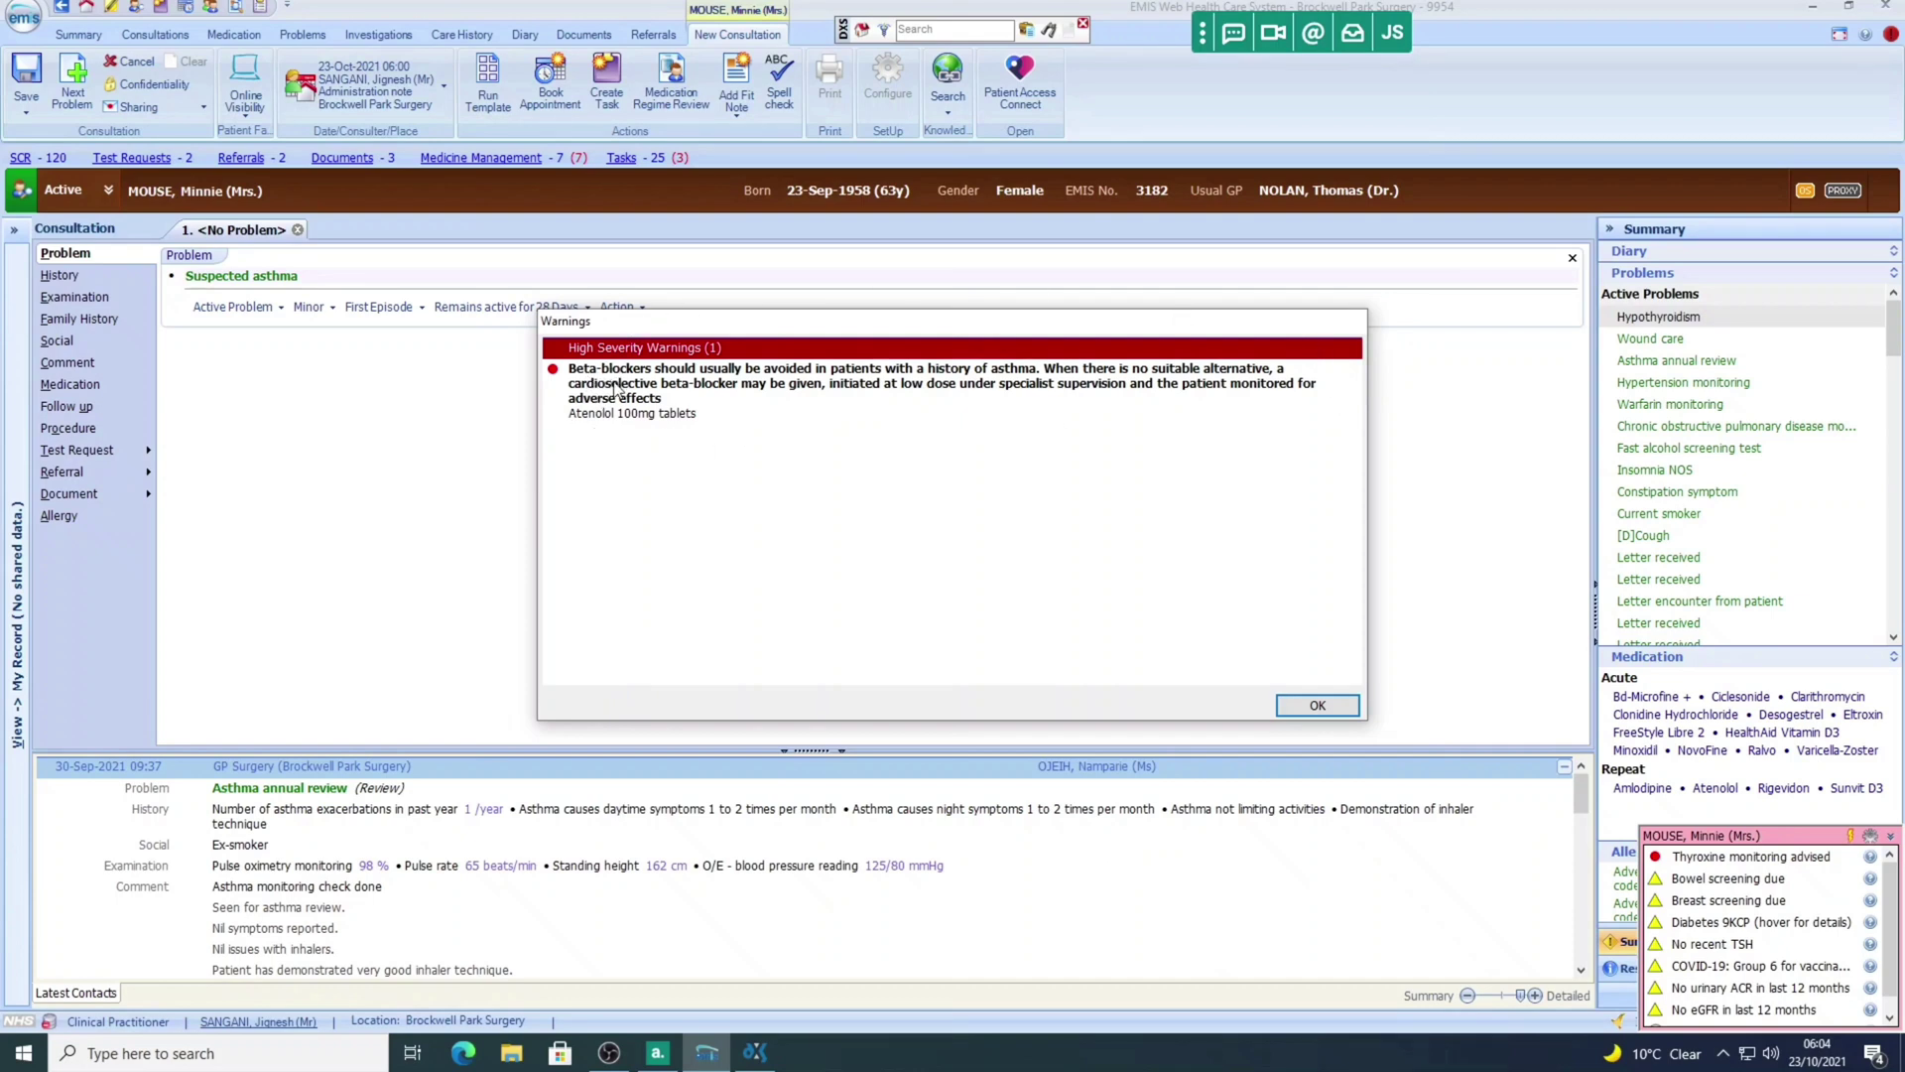
Step: Dismiss the beta-blocker warning and mark Suspected asthma as an active, significant problem
left_click(1317, 707)
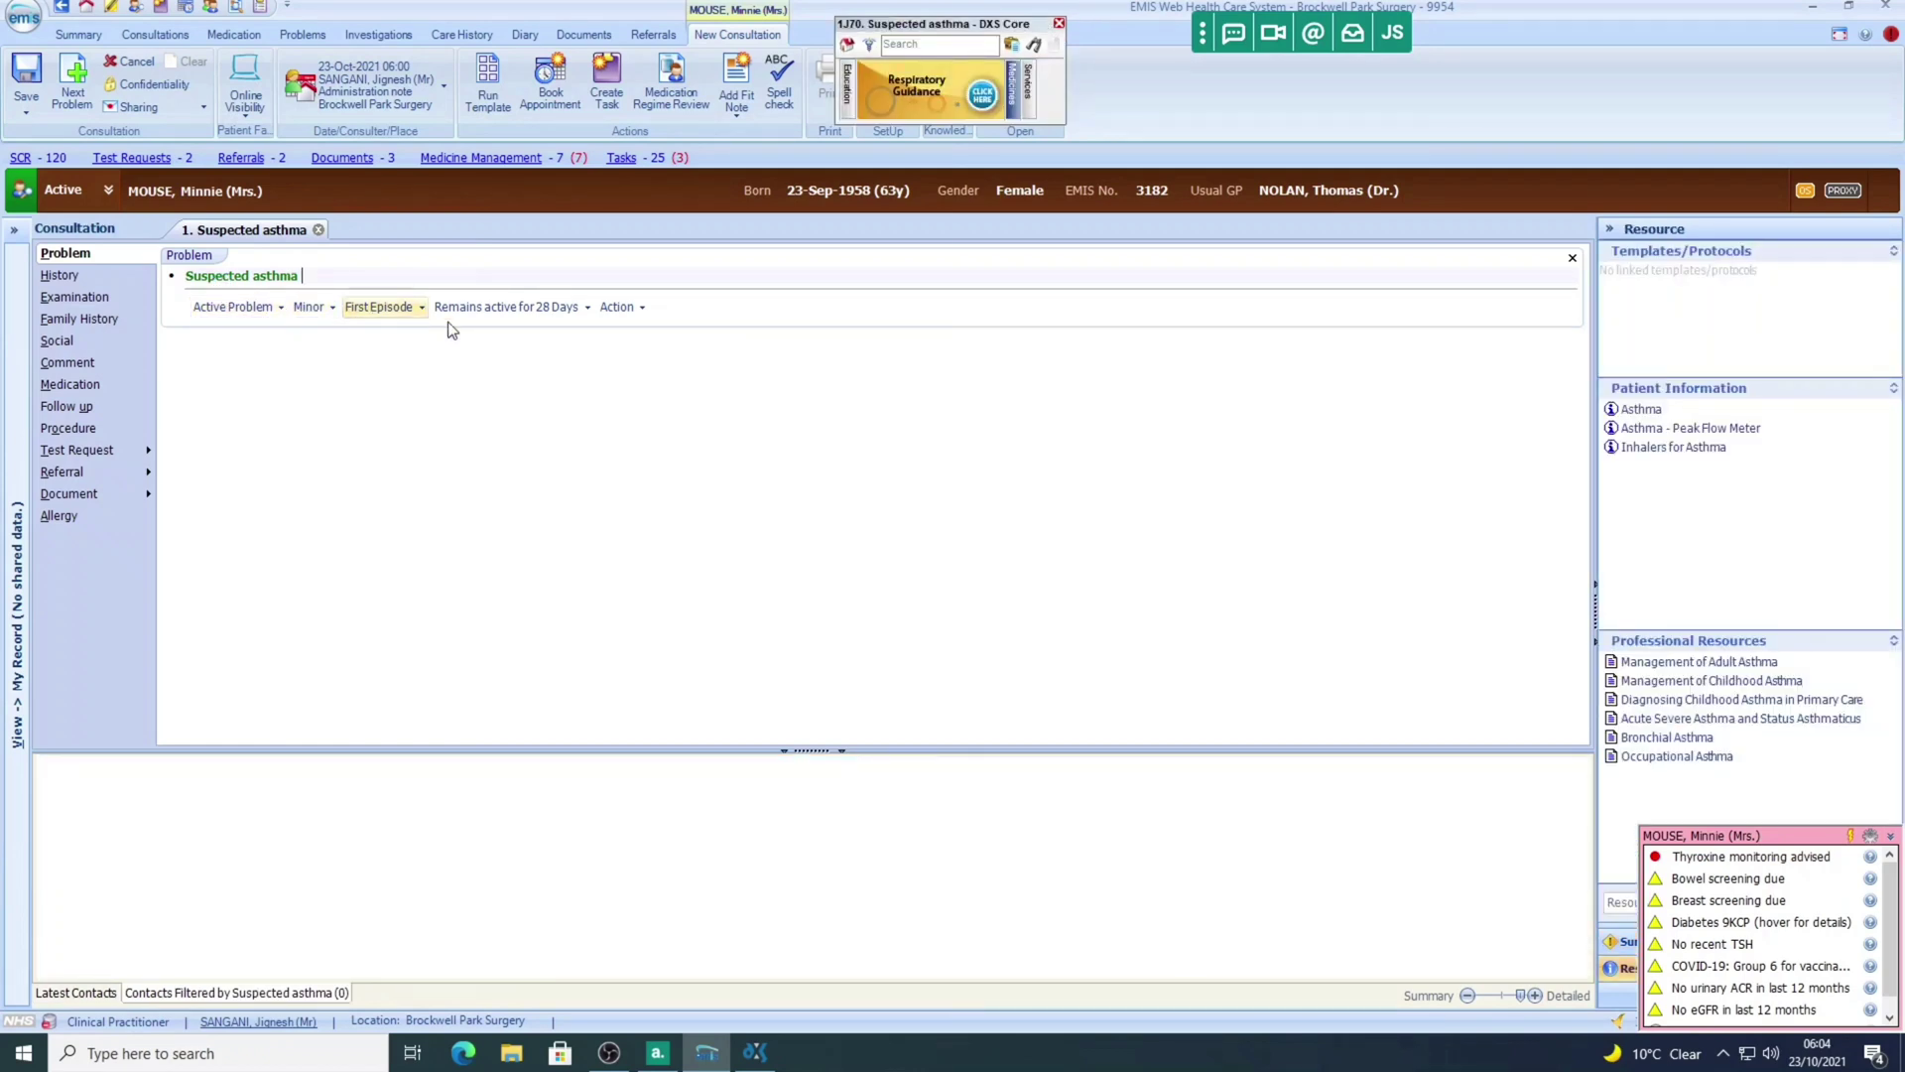
left_click(277, 309)
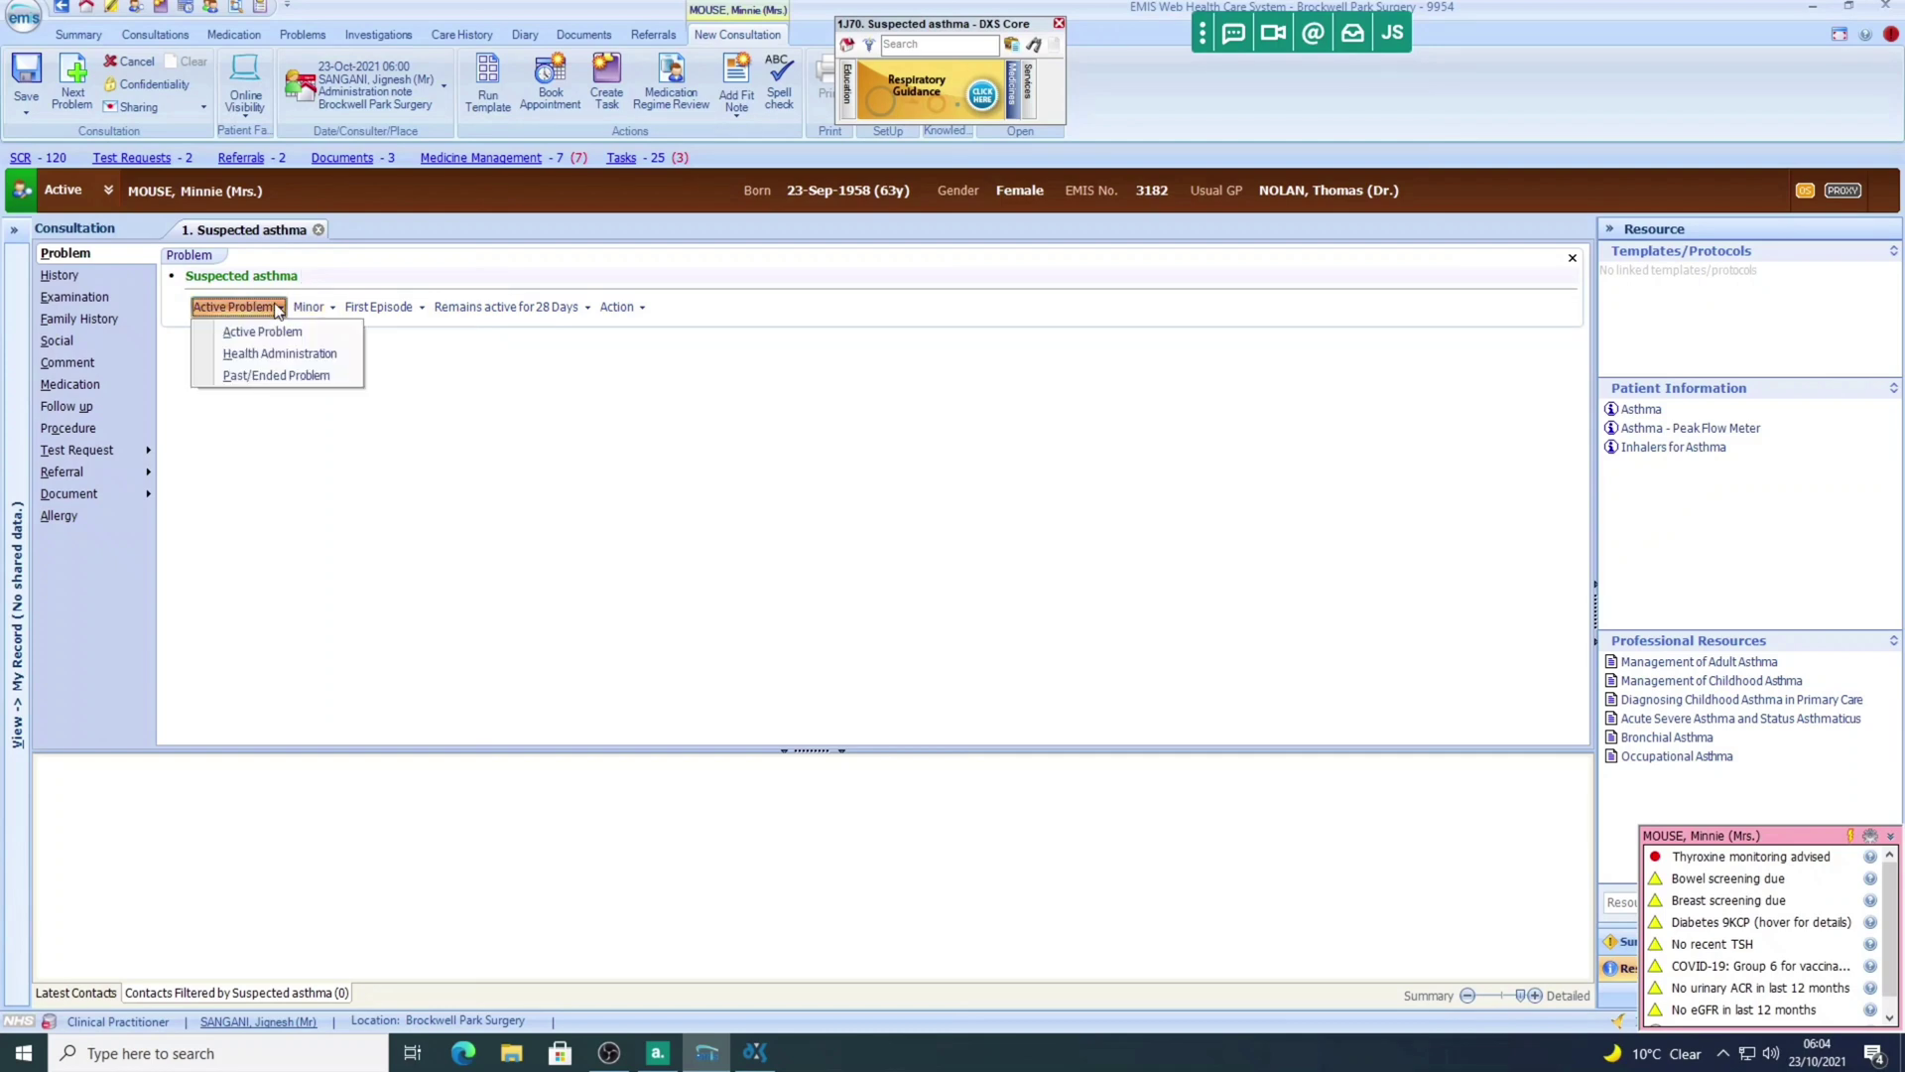
left_click(268, 379)
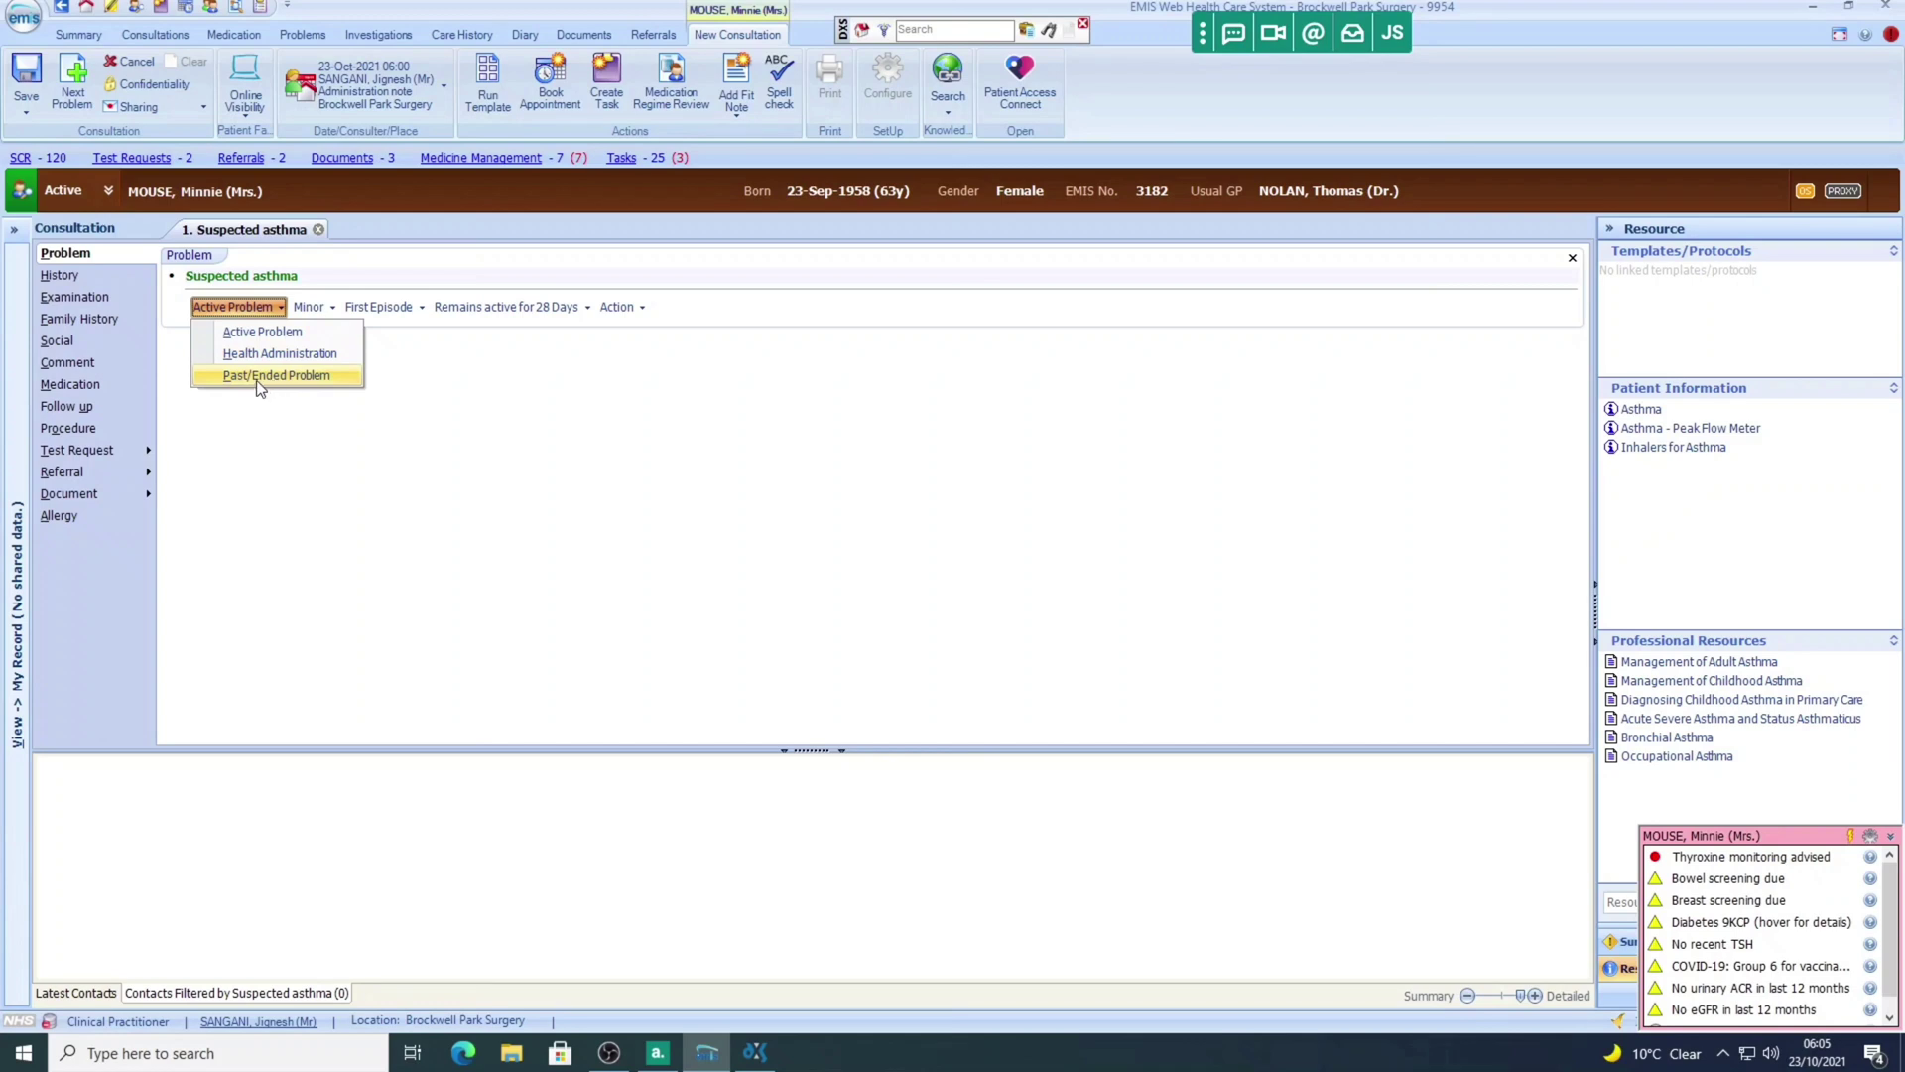
left_click(275, 310)
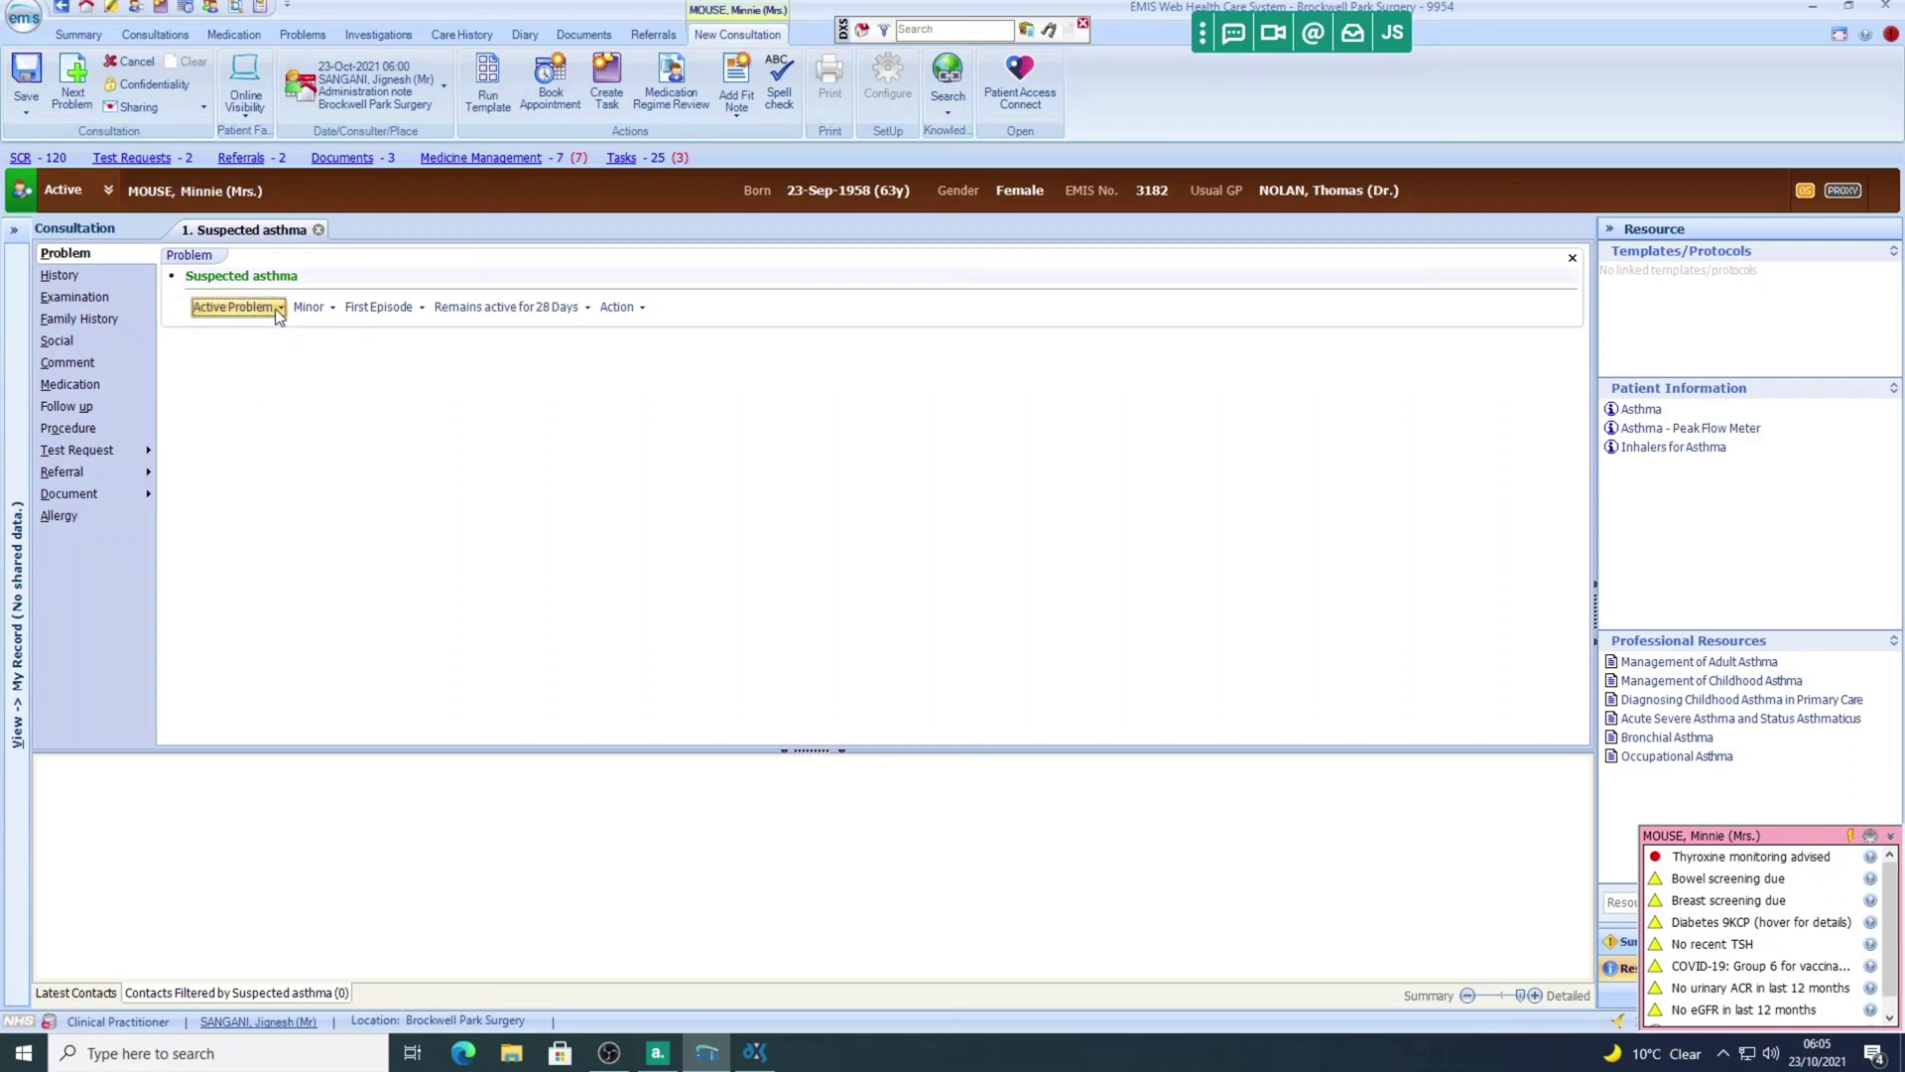
left_click(329, 309)
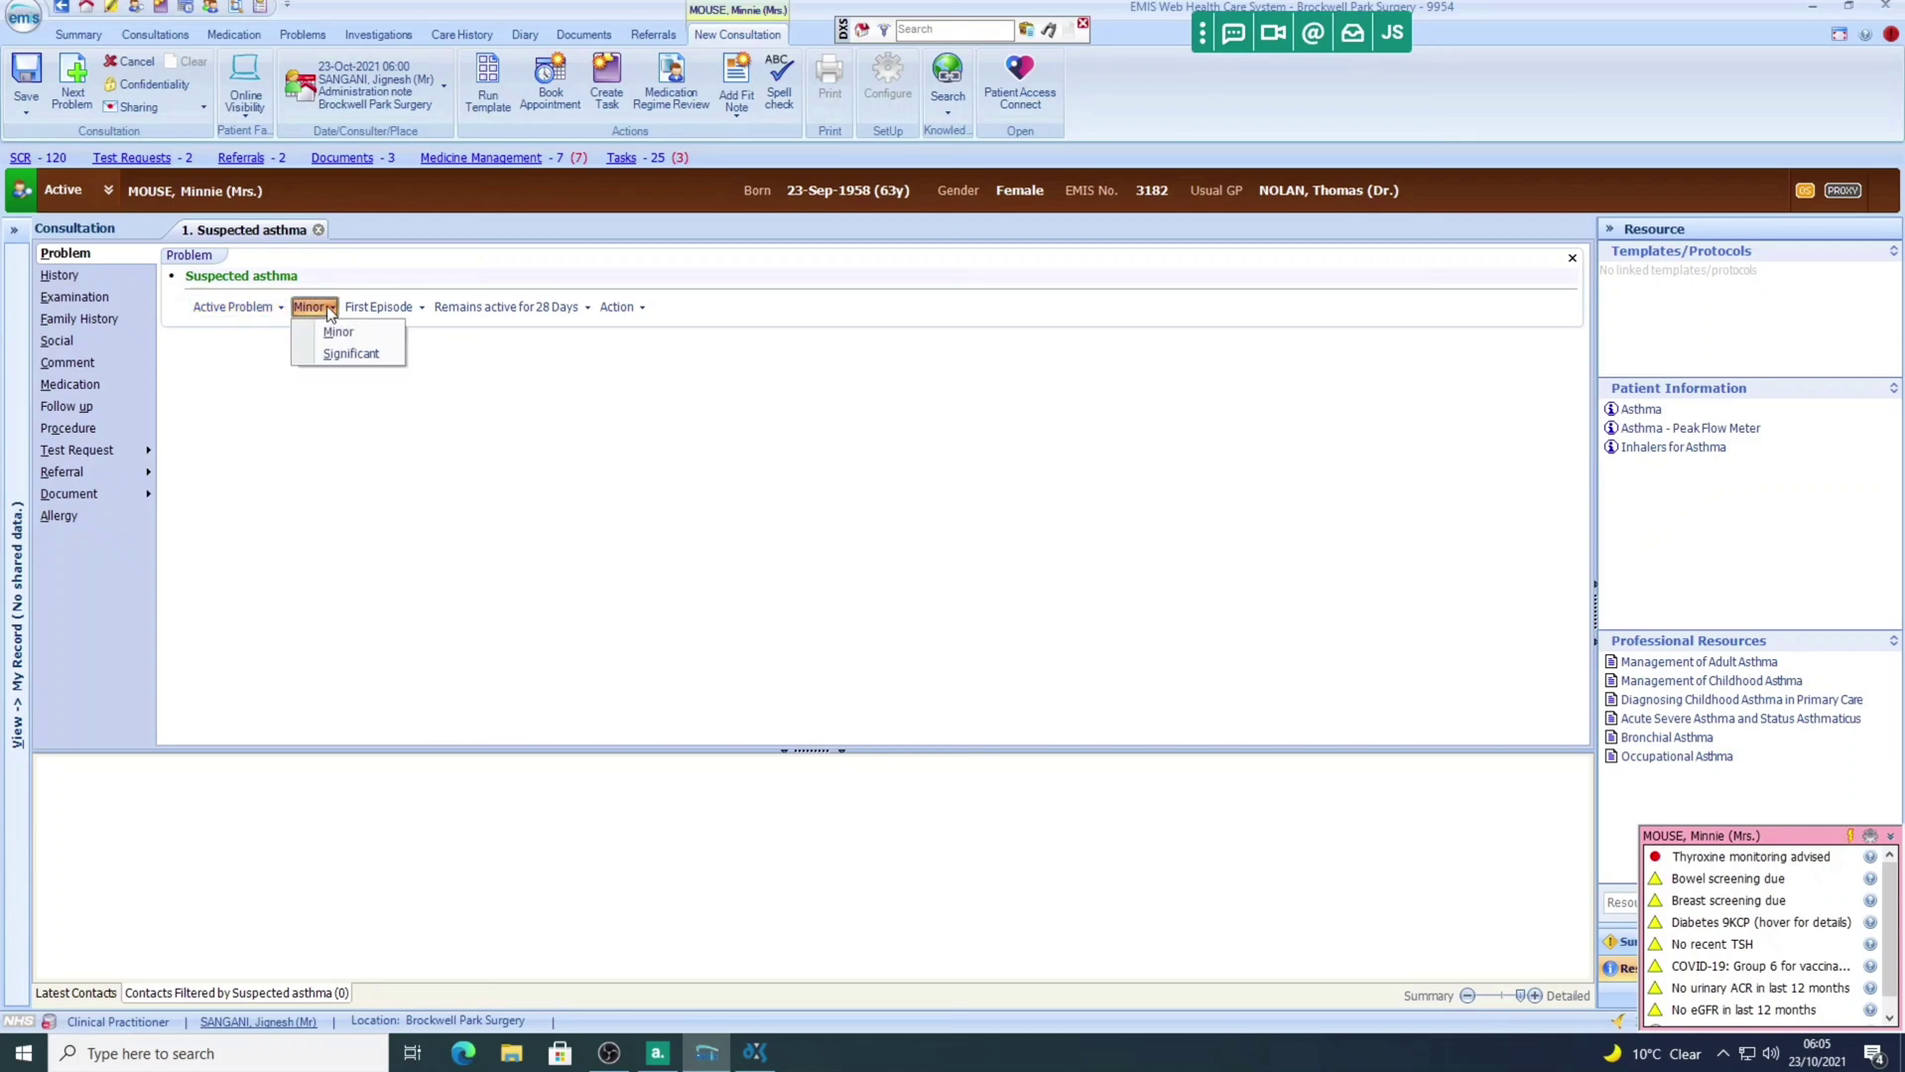
left_click(341, 359)
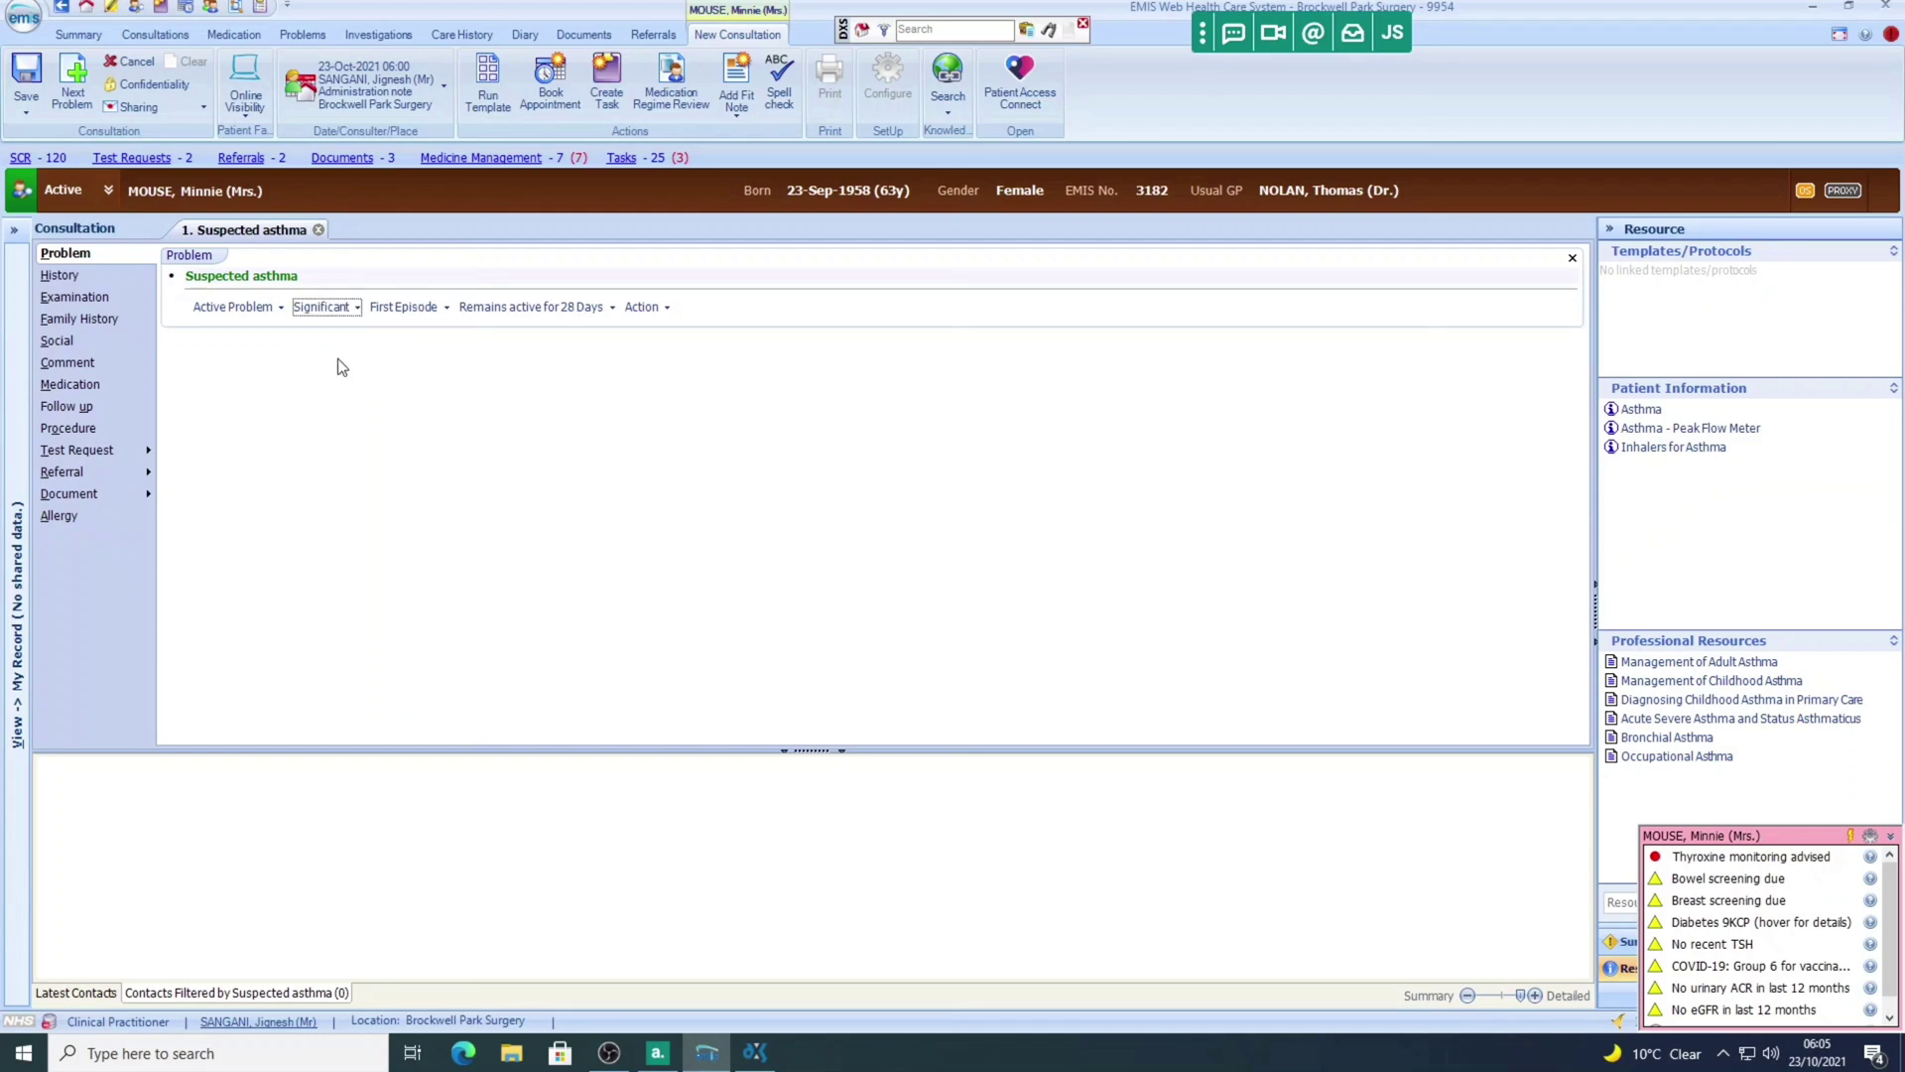
Step: Set the problem as a first episode that remains active indefinitely
left_click(433, 309)
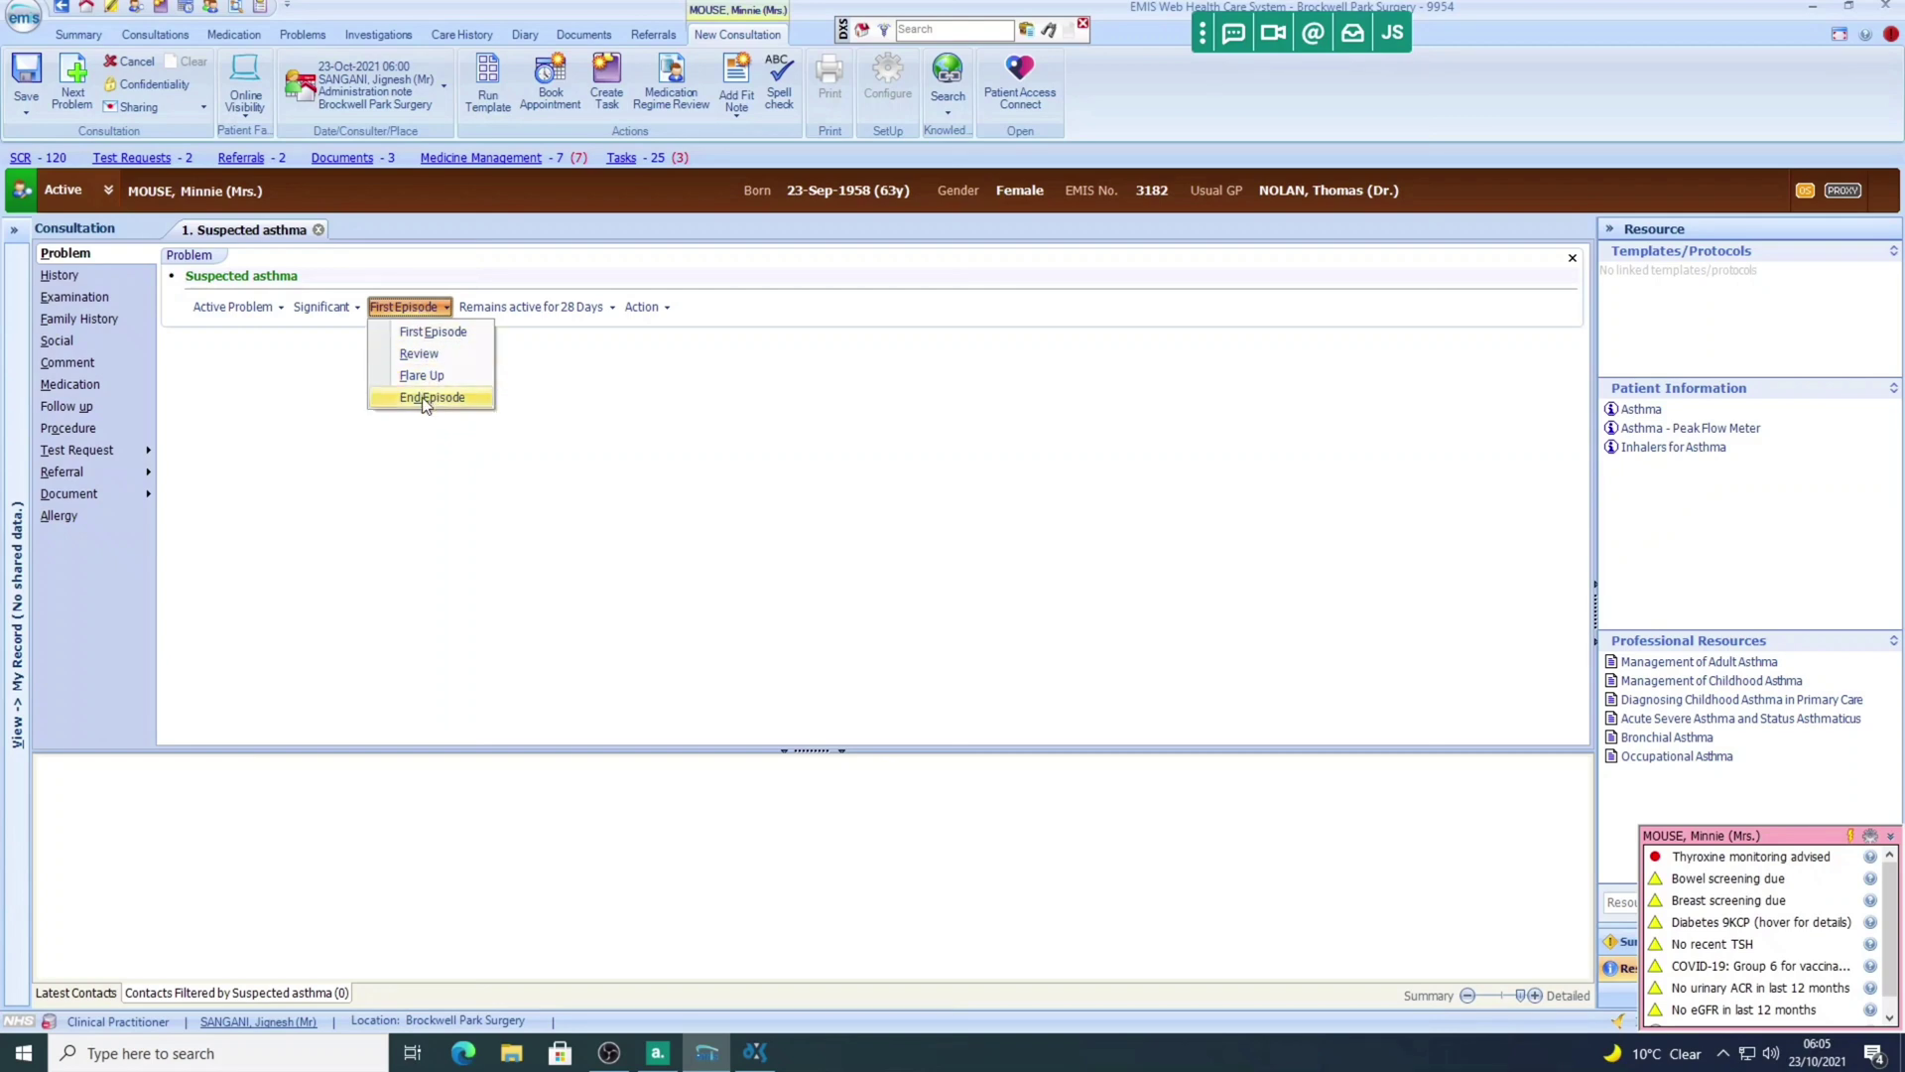
left_click(421, 308)
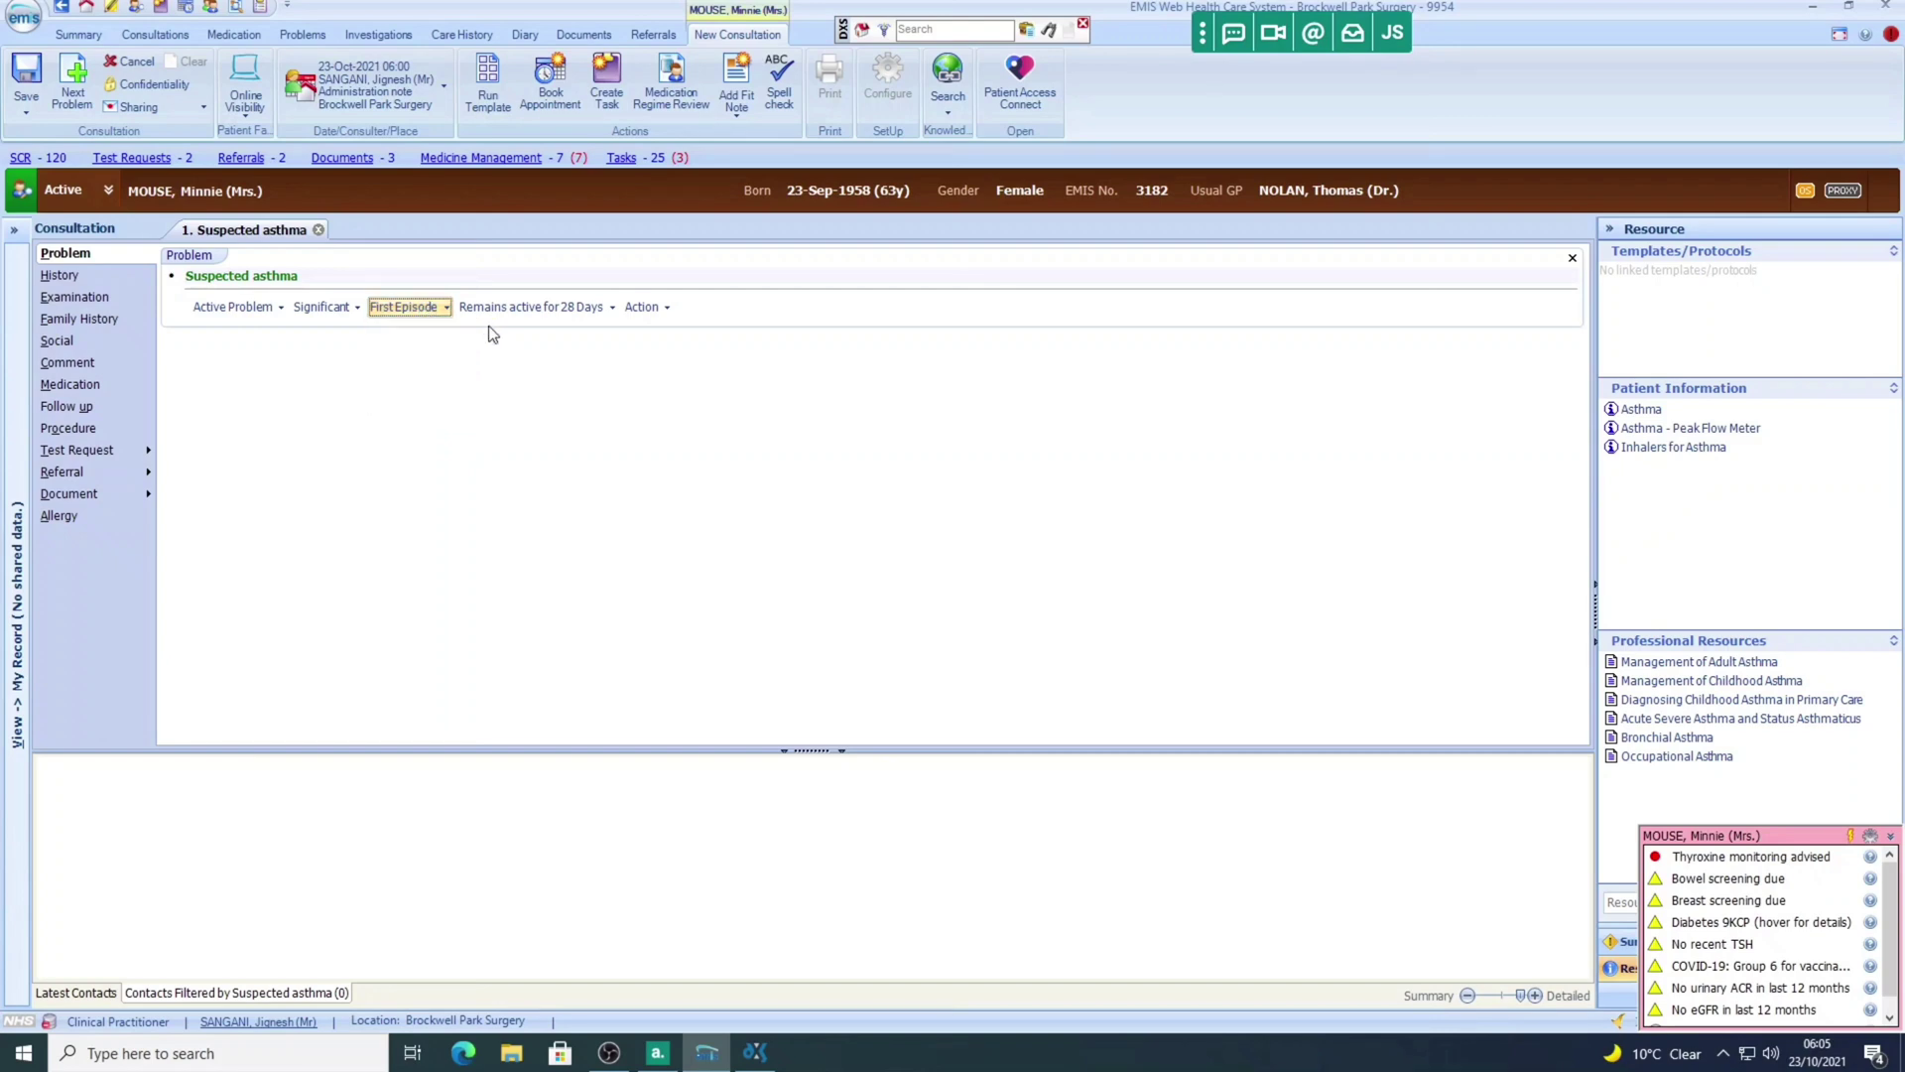
left_click(558, 308)
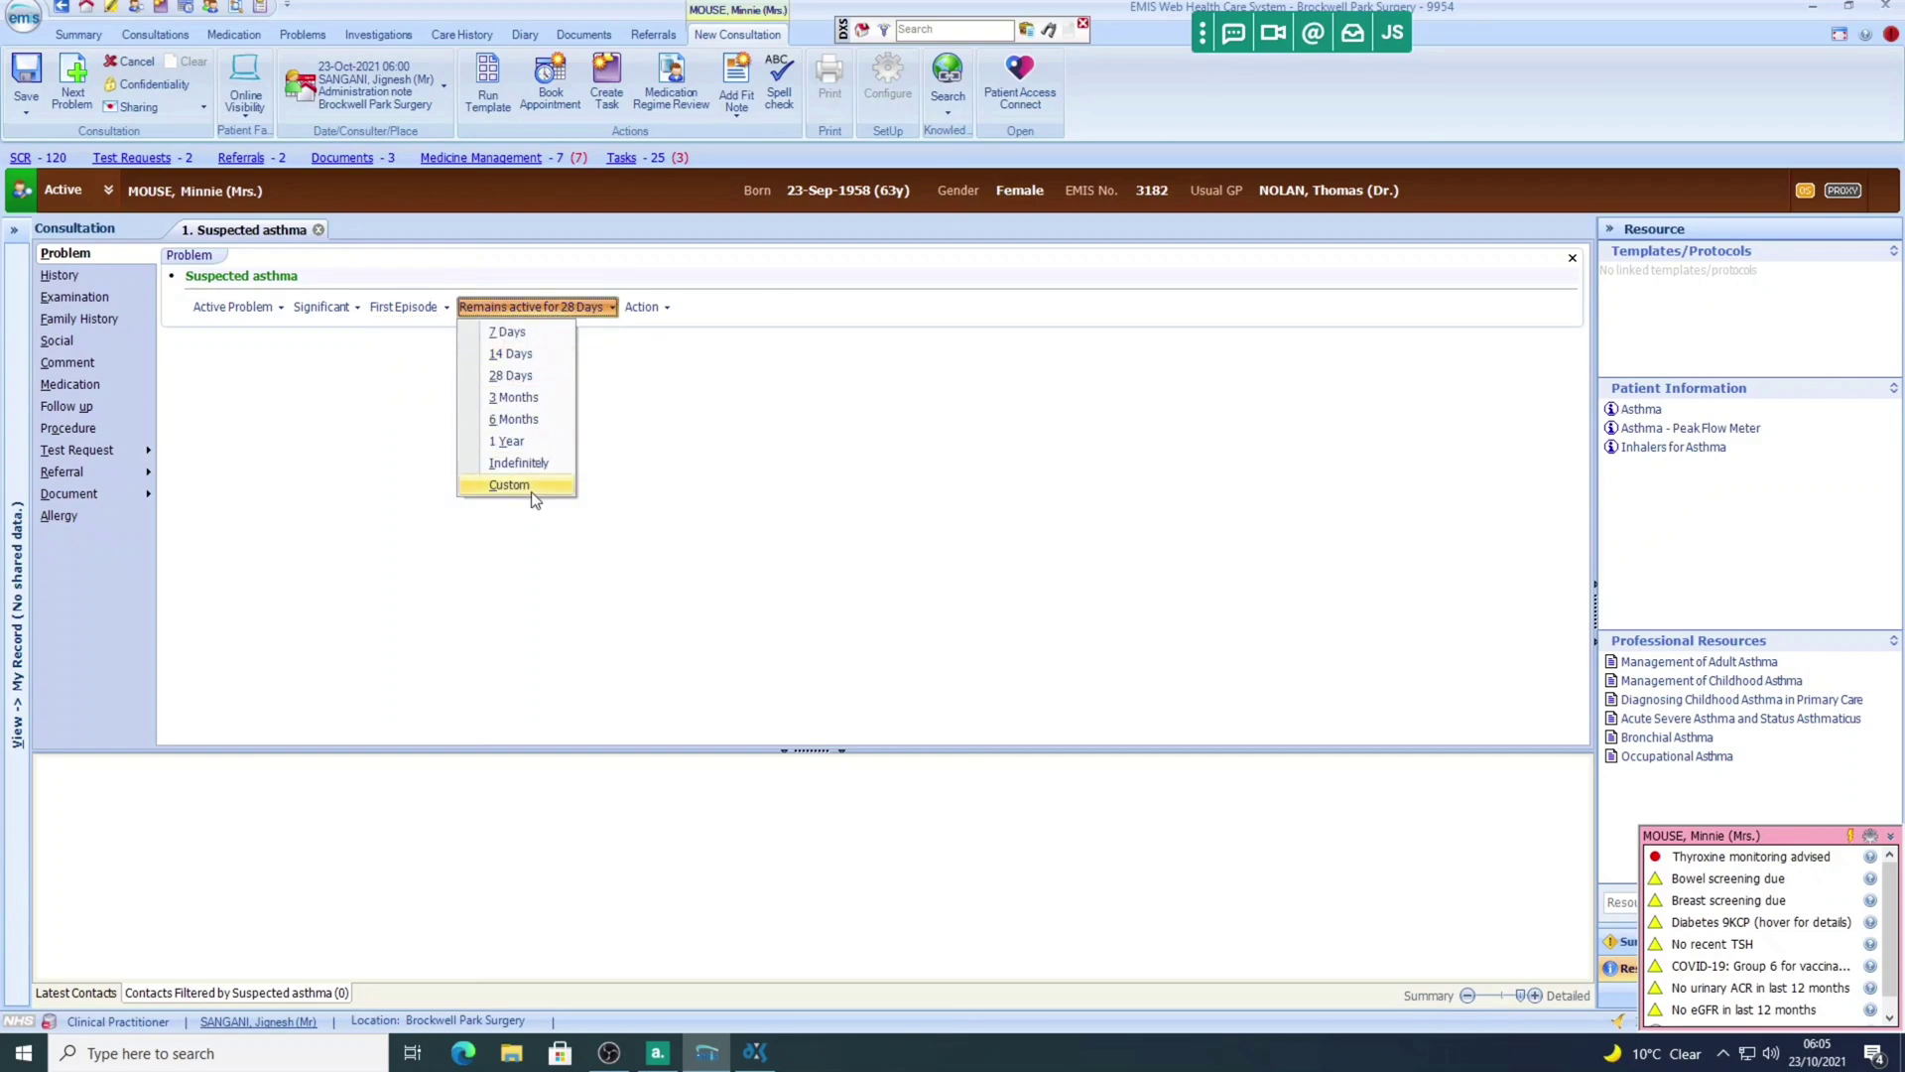
left_click(531, 466)
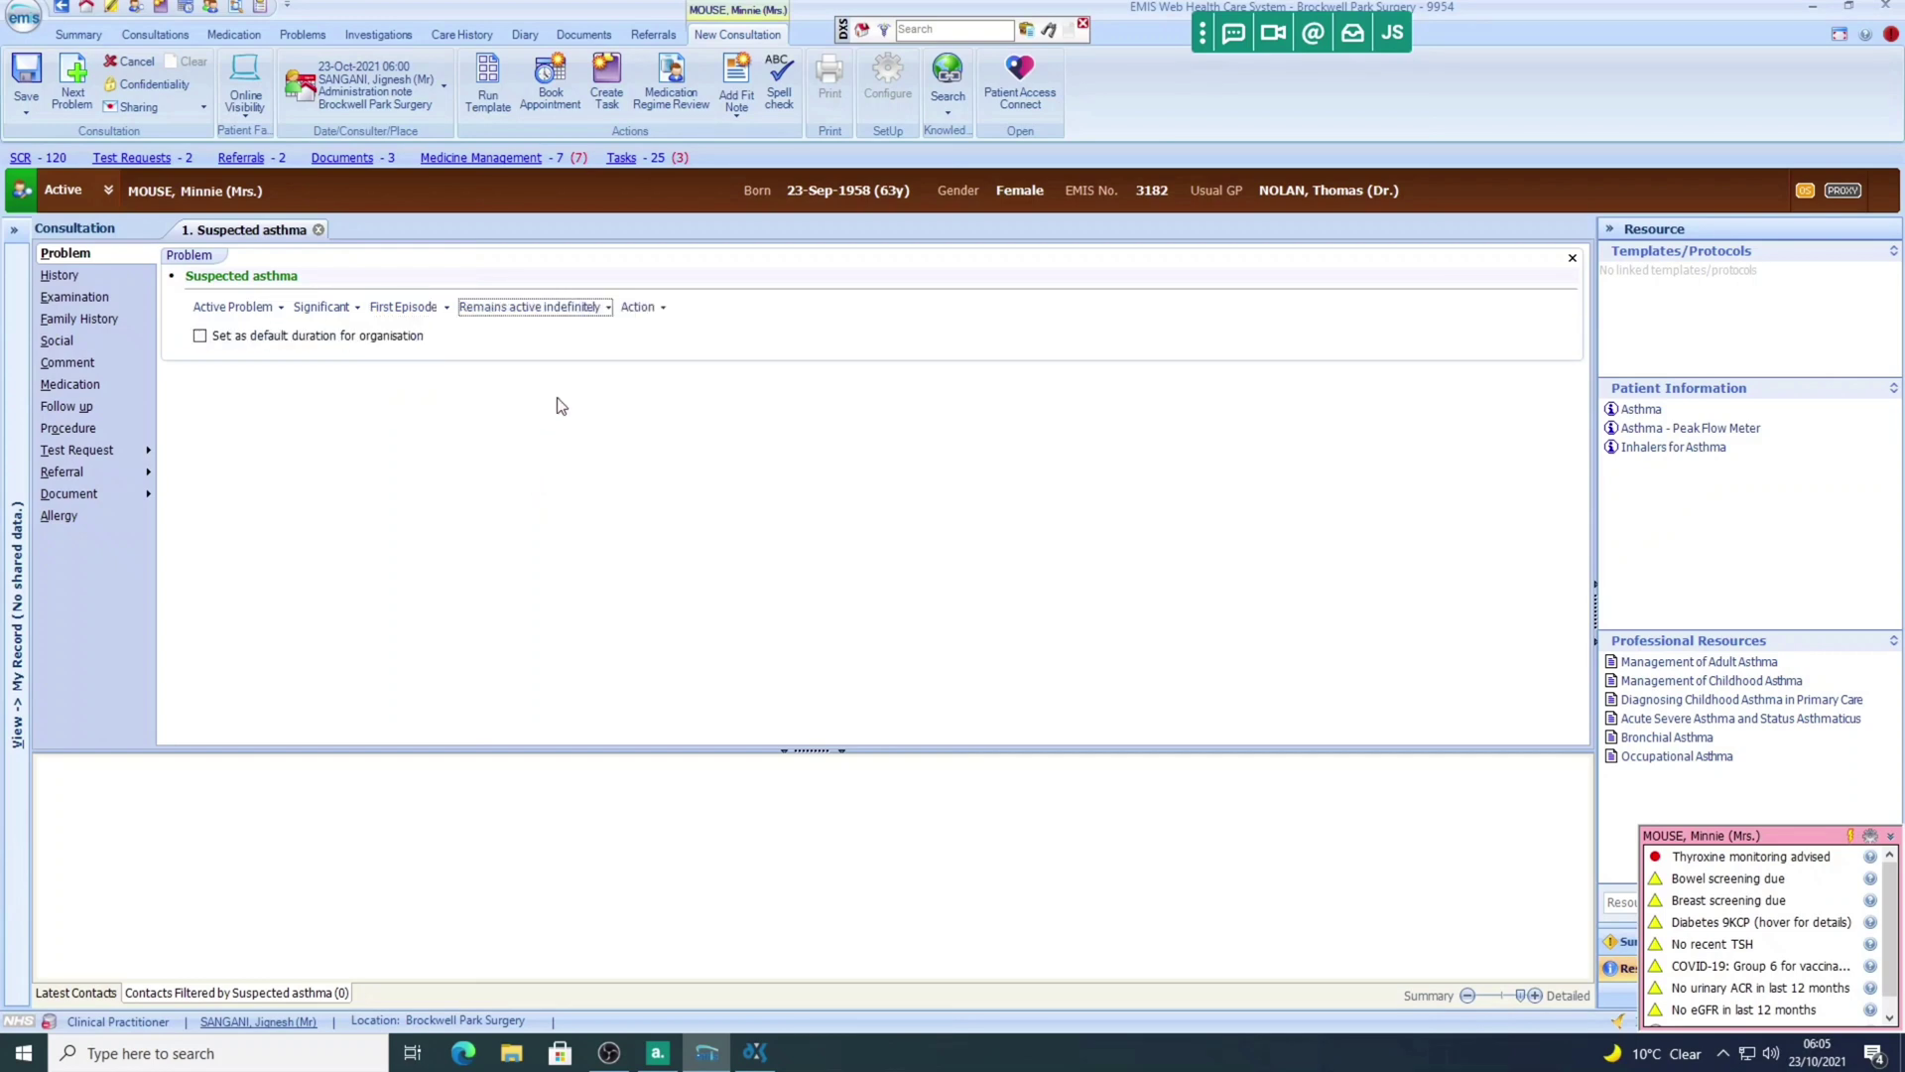
left_click(636, 310)
left_click(636, 313)
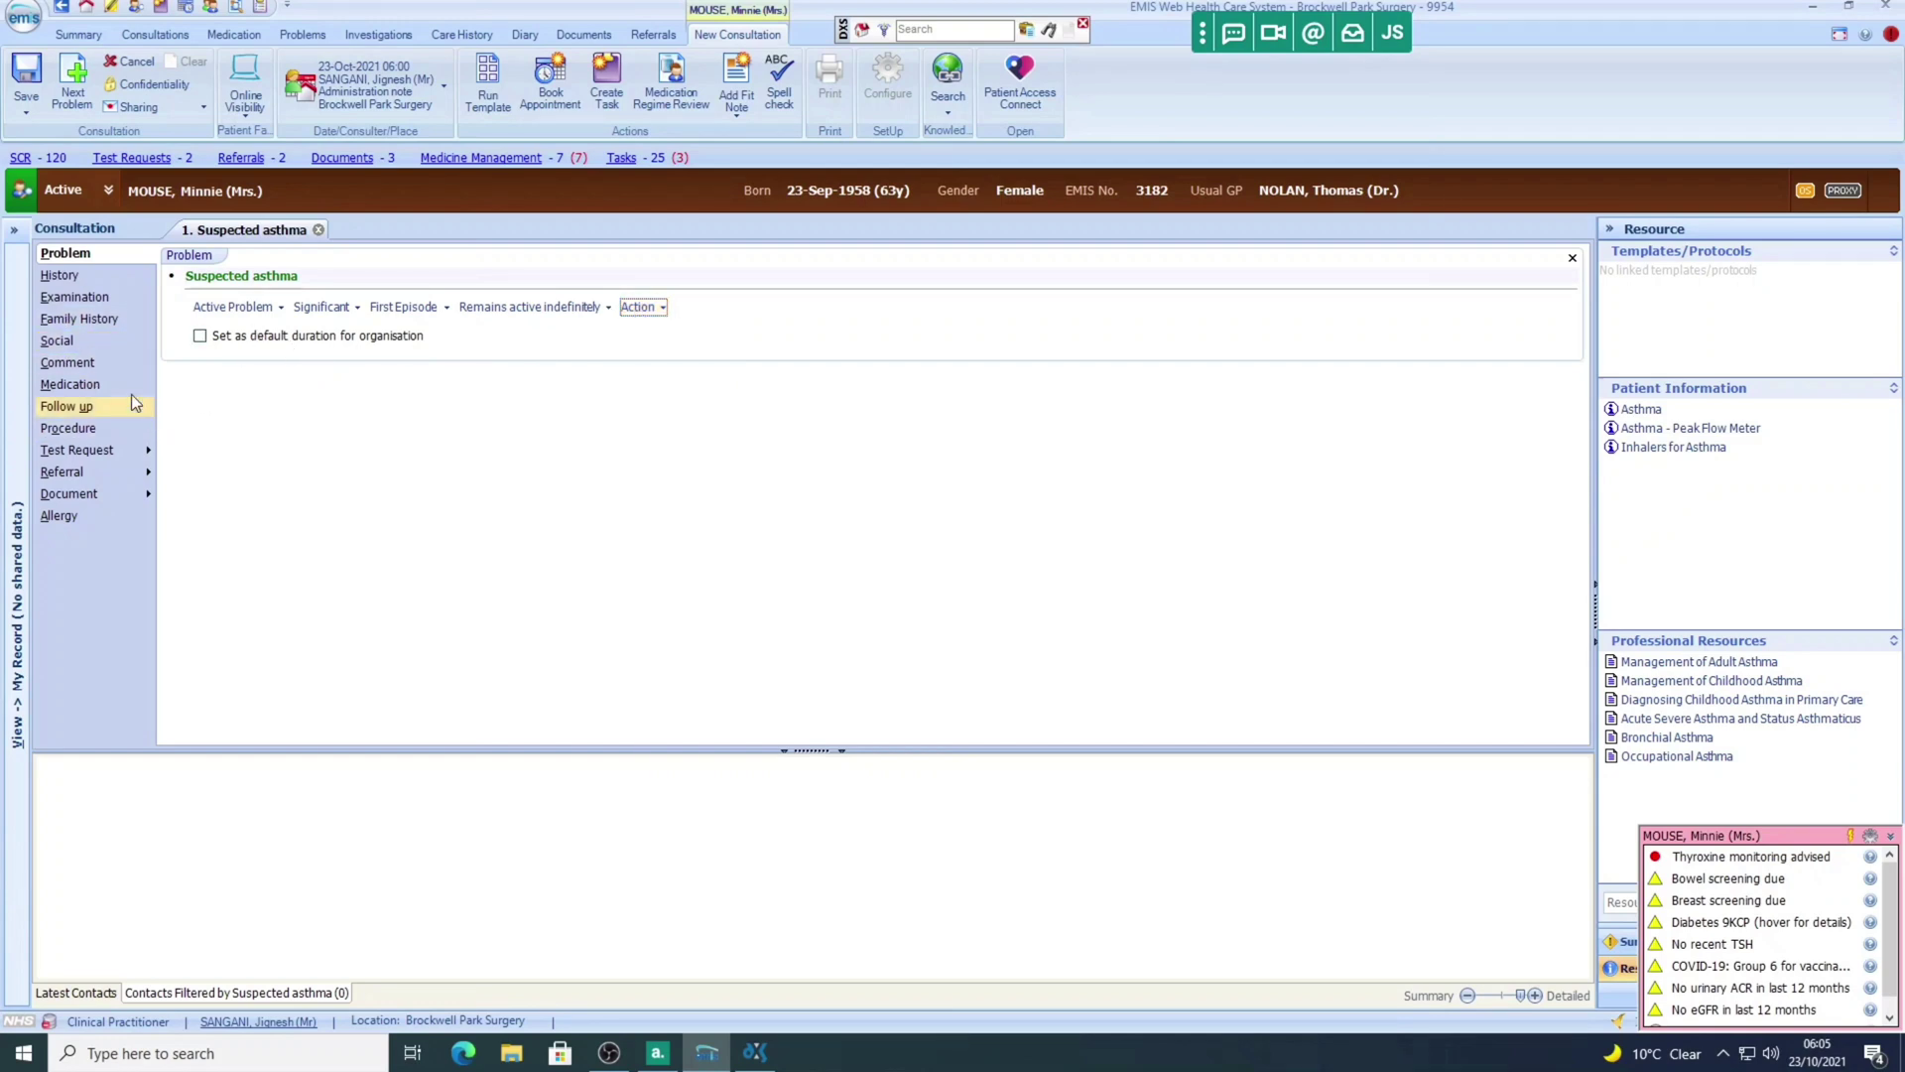
left_click(68, 275)
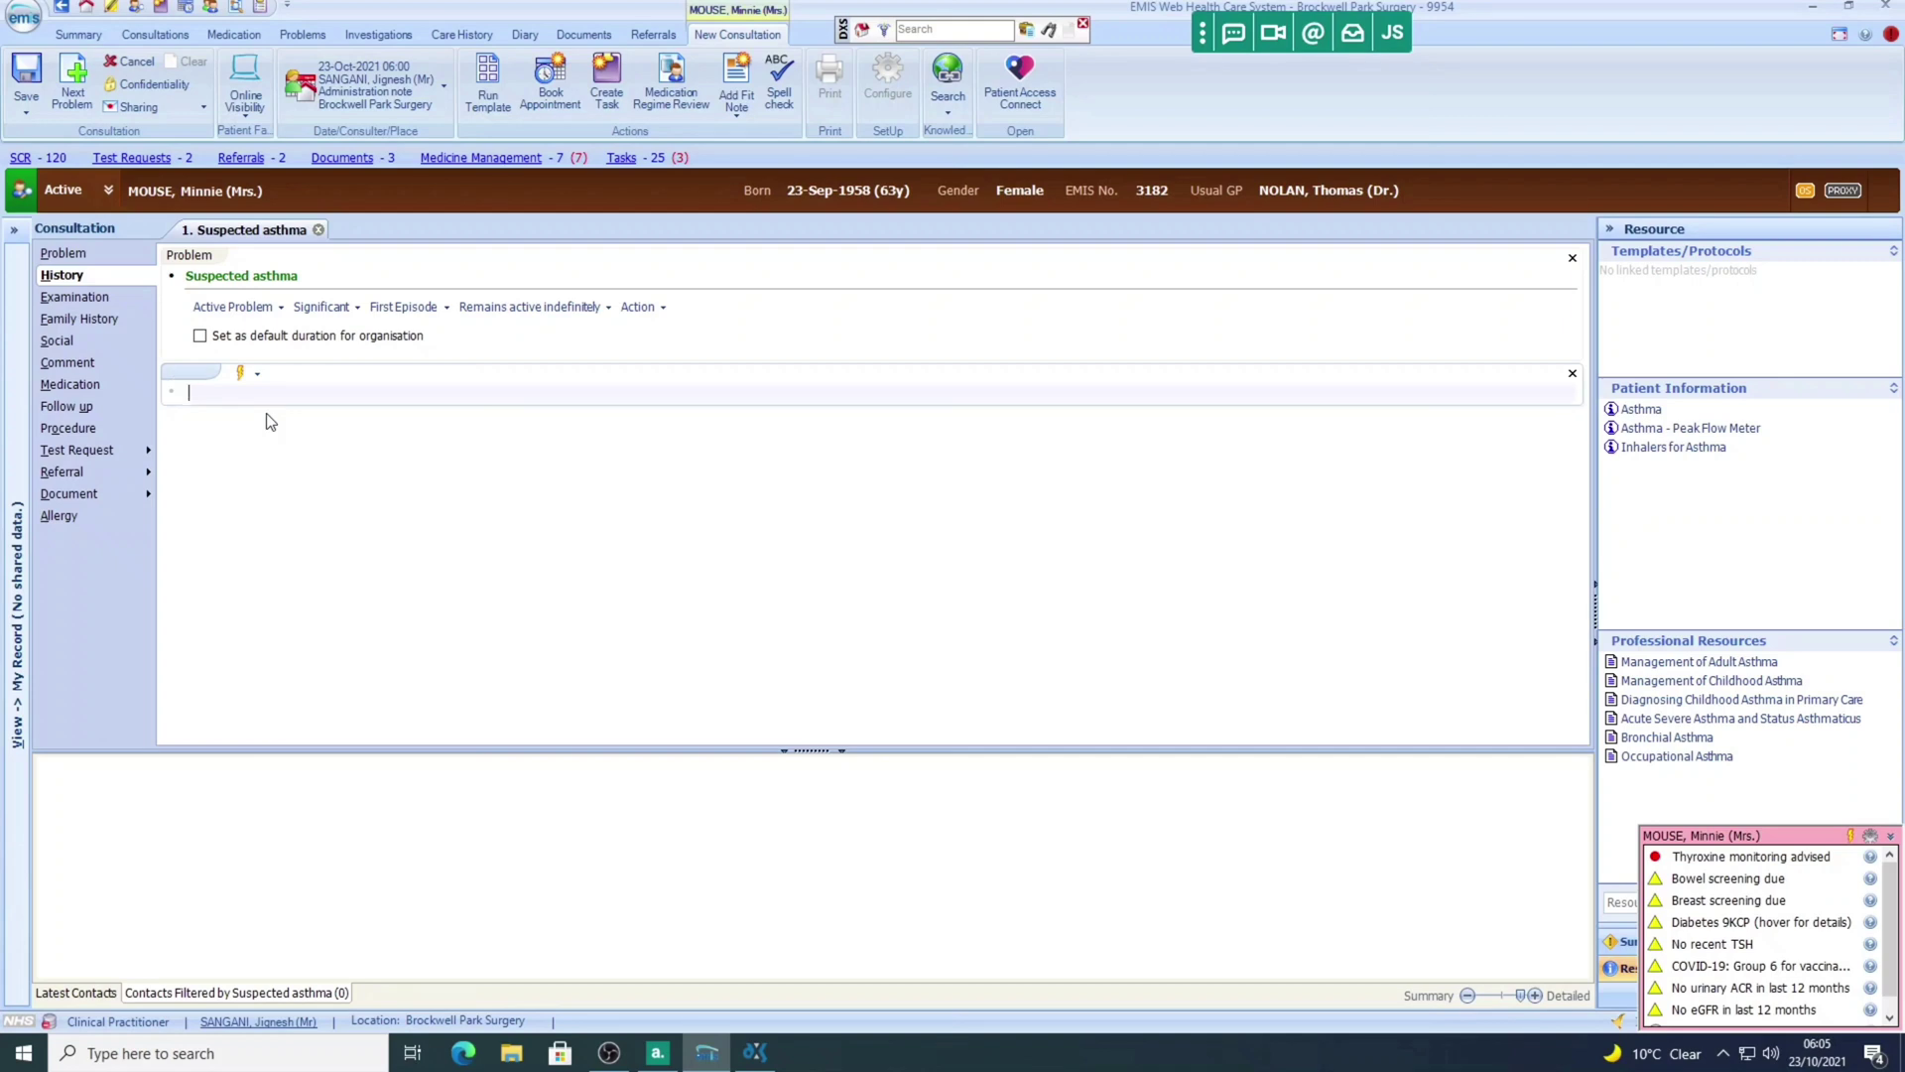
type("c/o ")
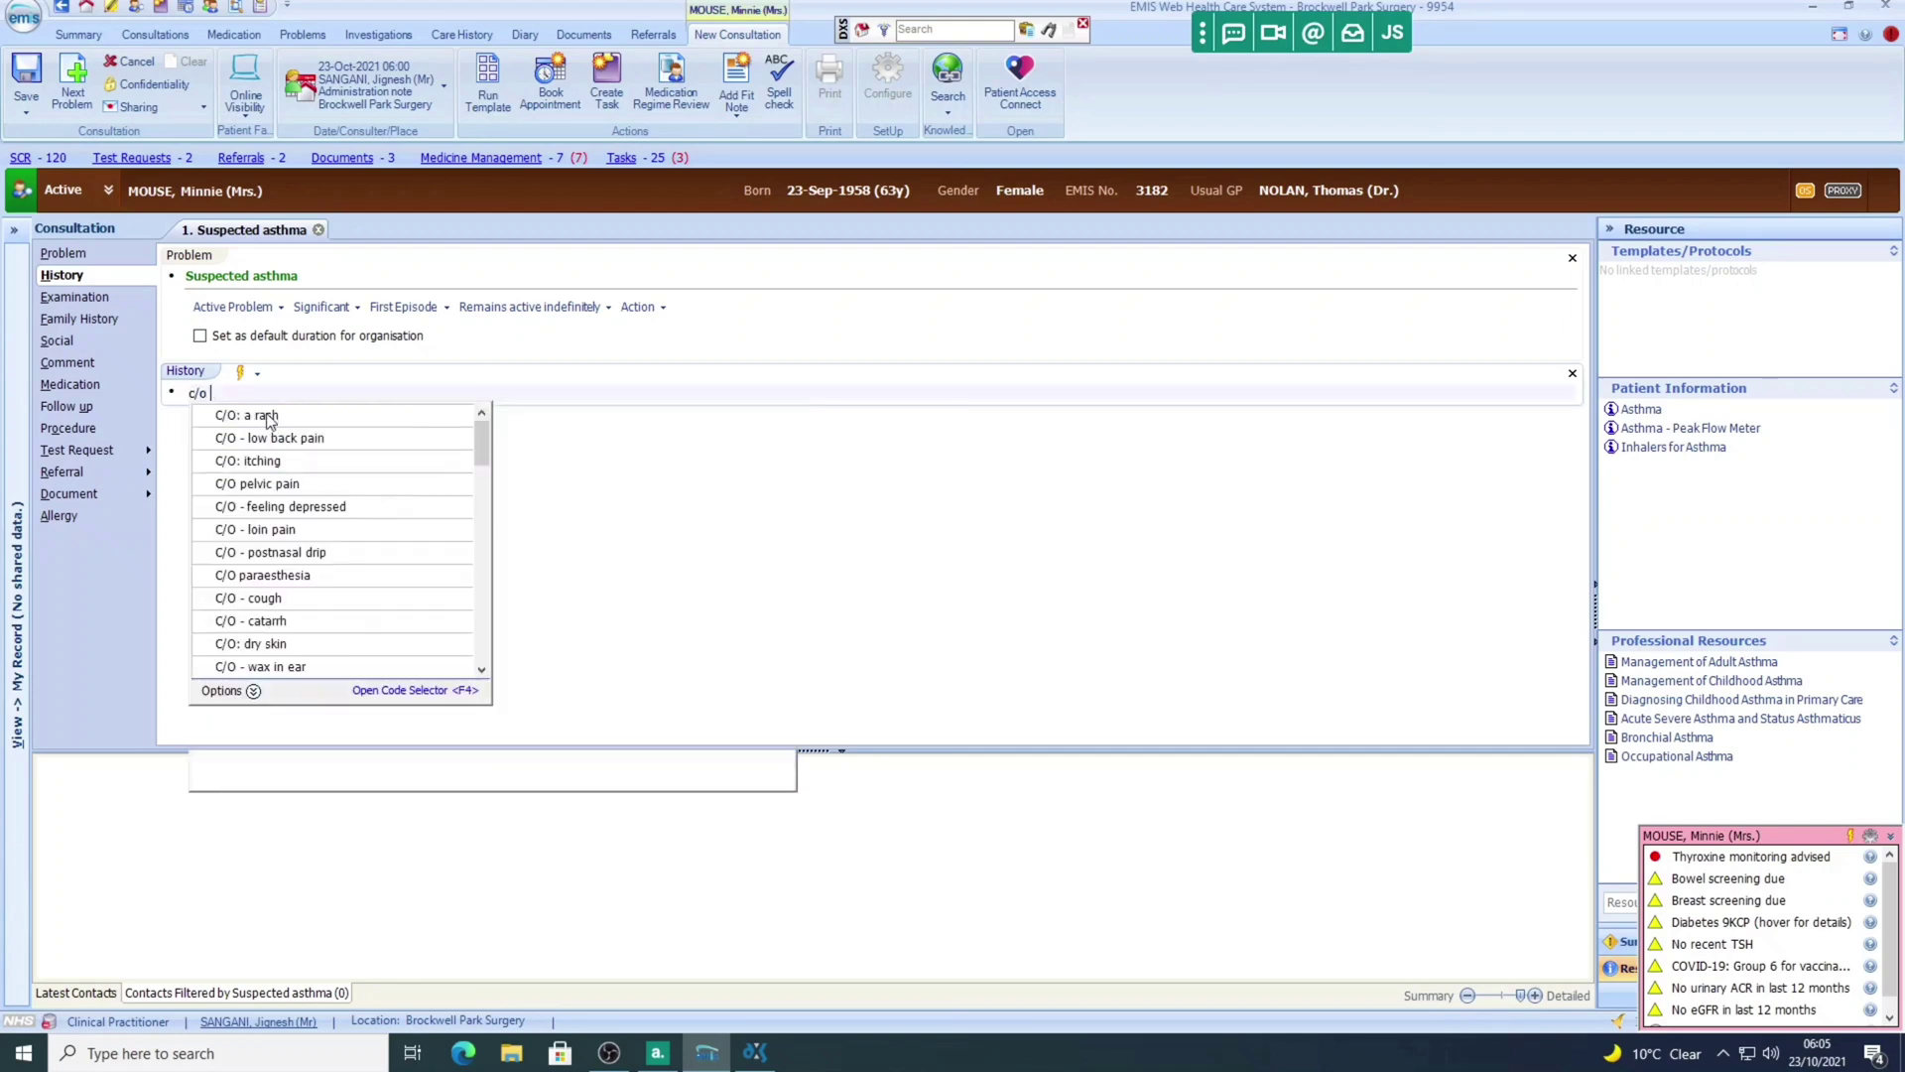
type("oheeze")
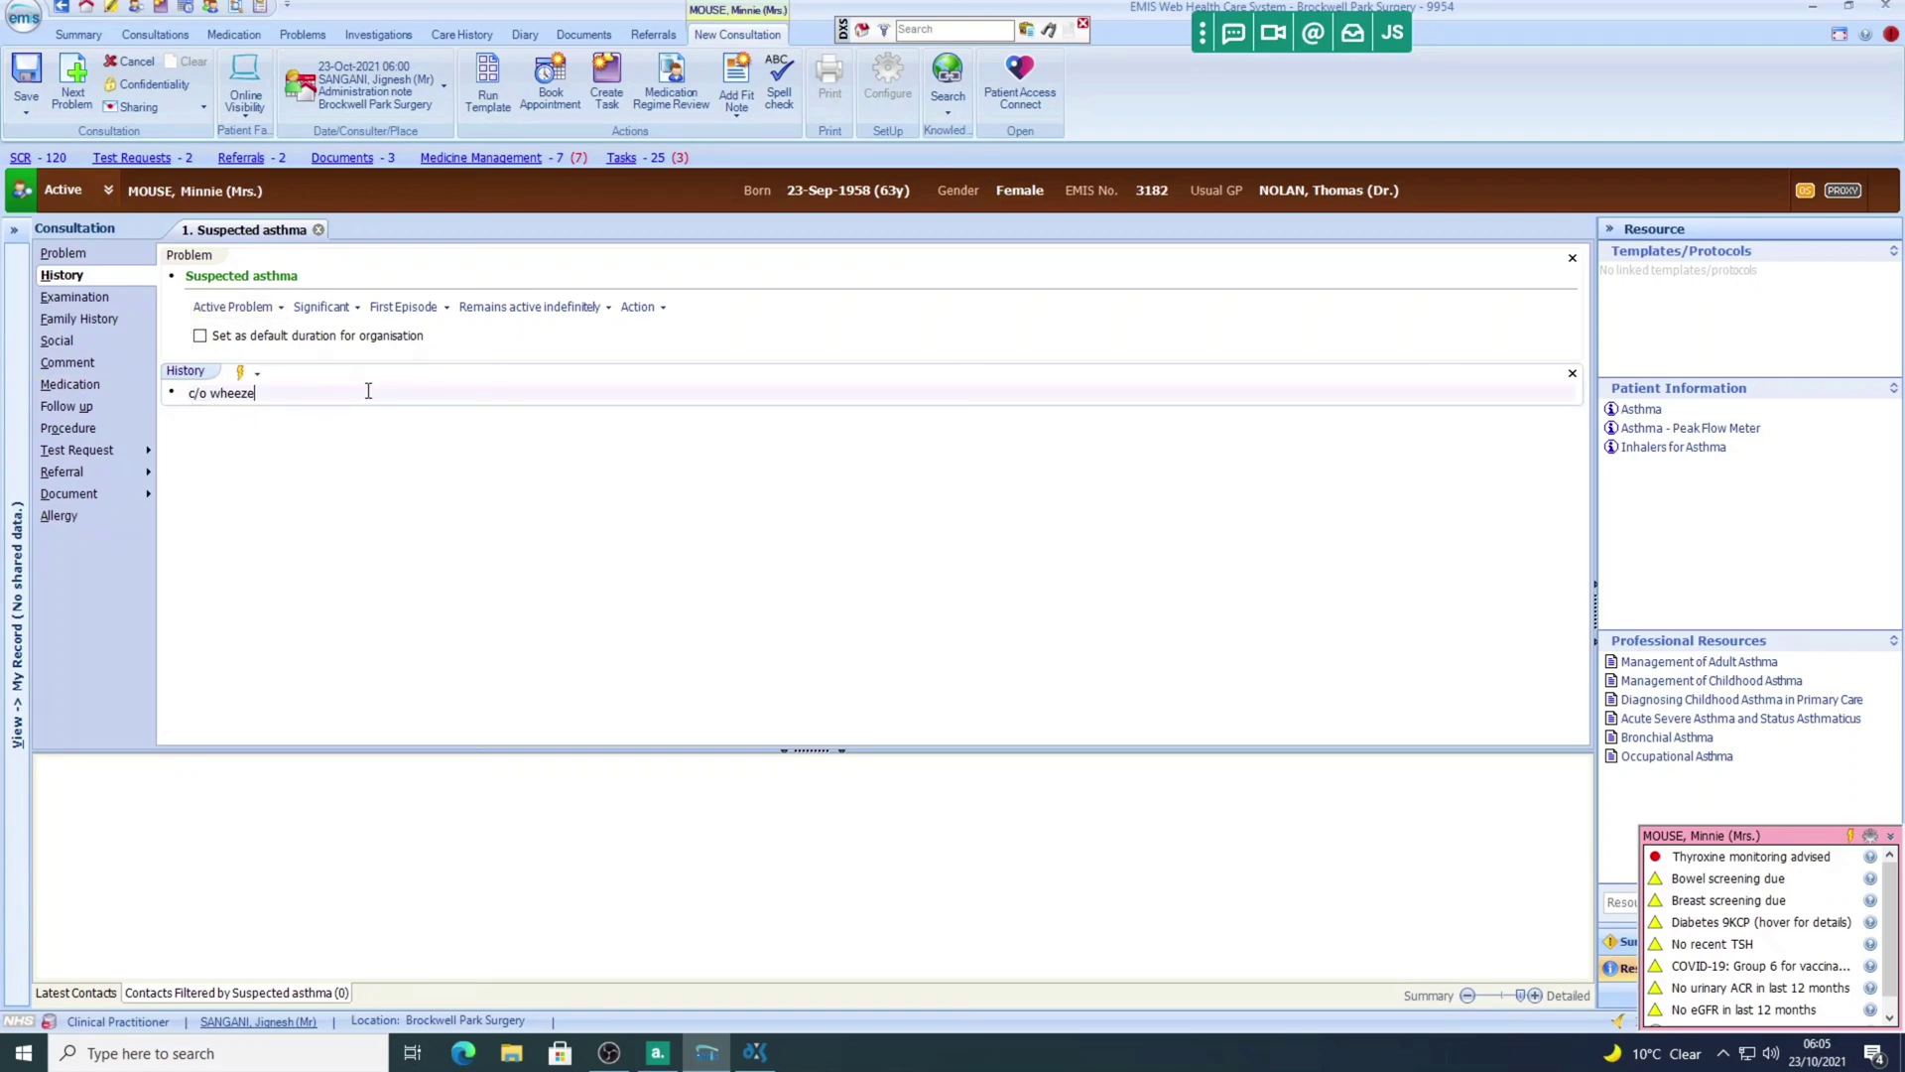
Step: Add an empty Examination section below the 'c/o wheeze' history
left_click(85, 299)
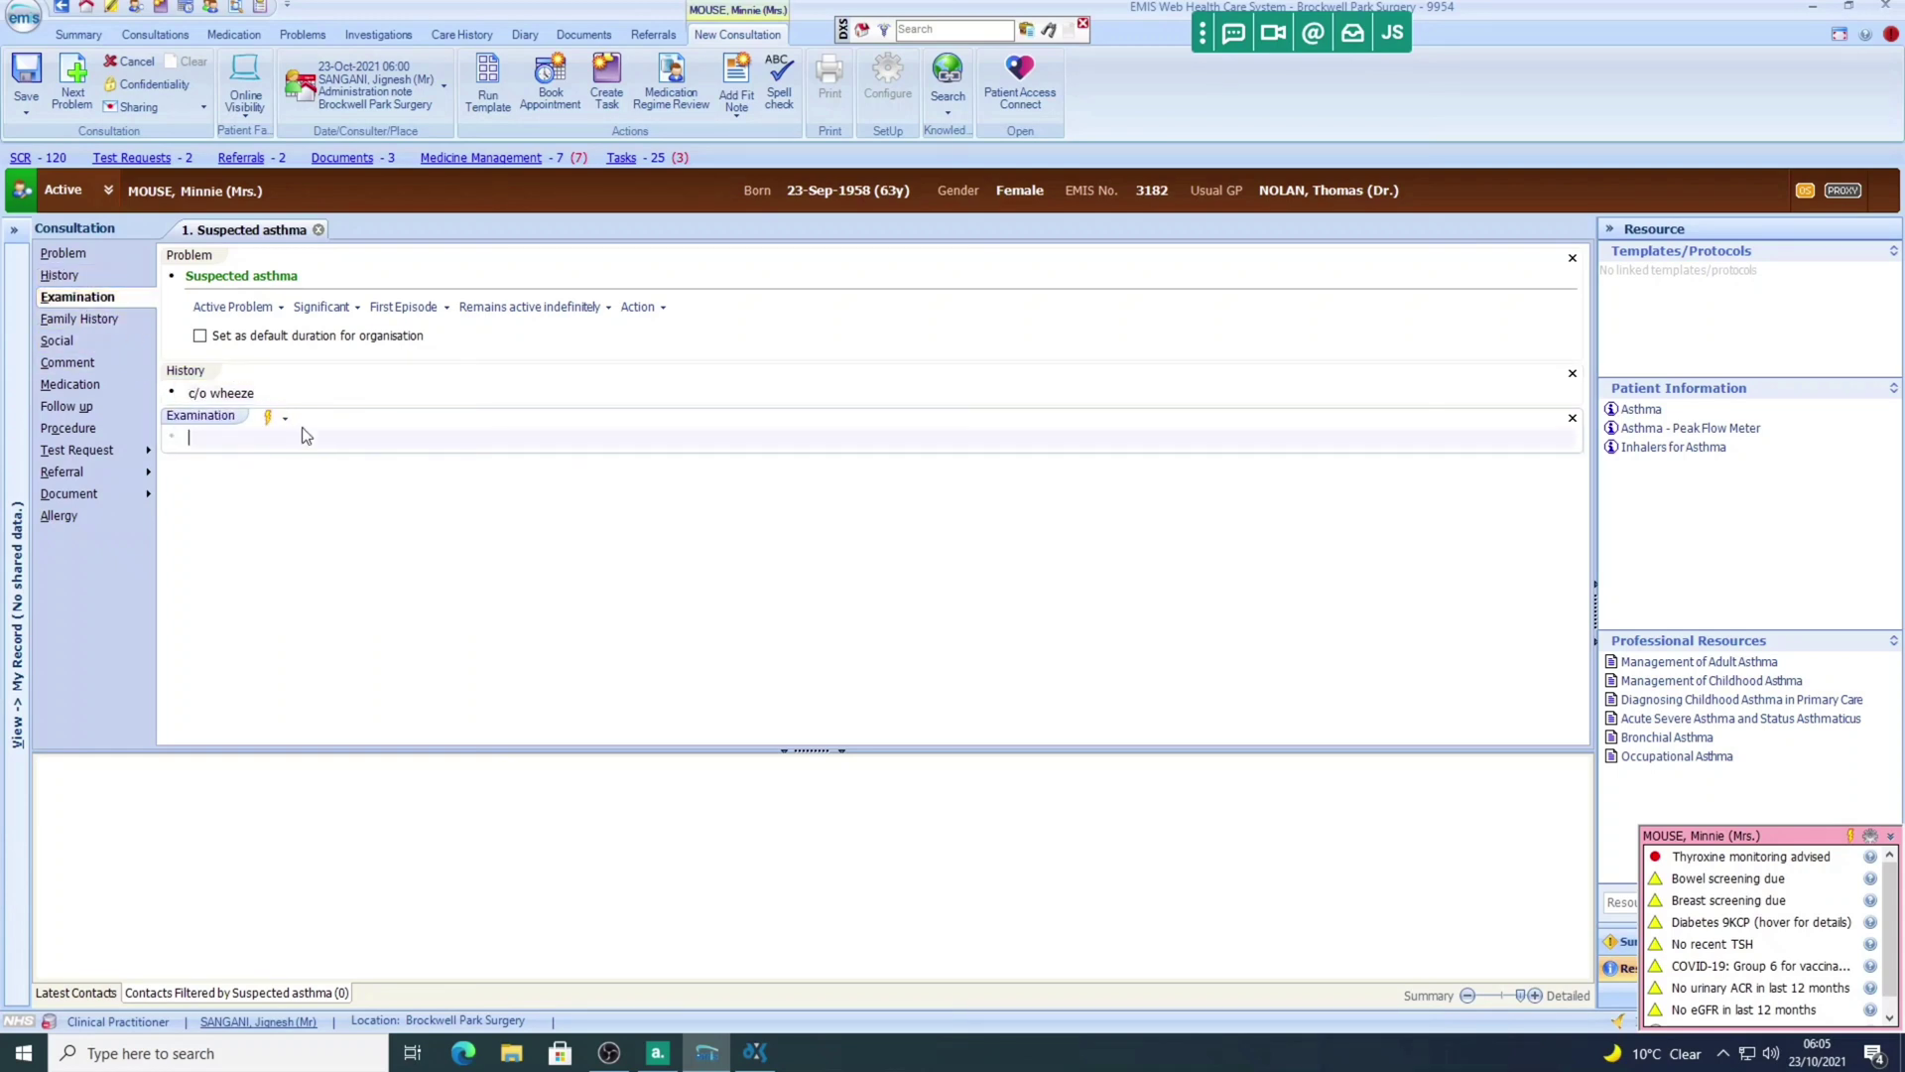
type("blo")
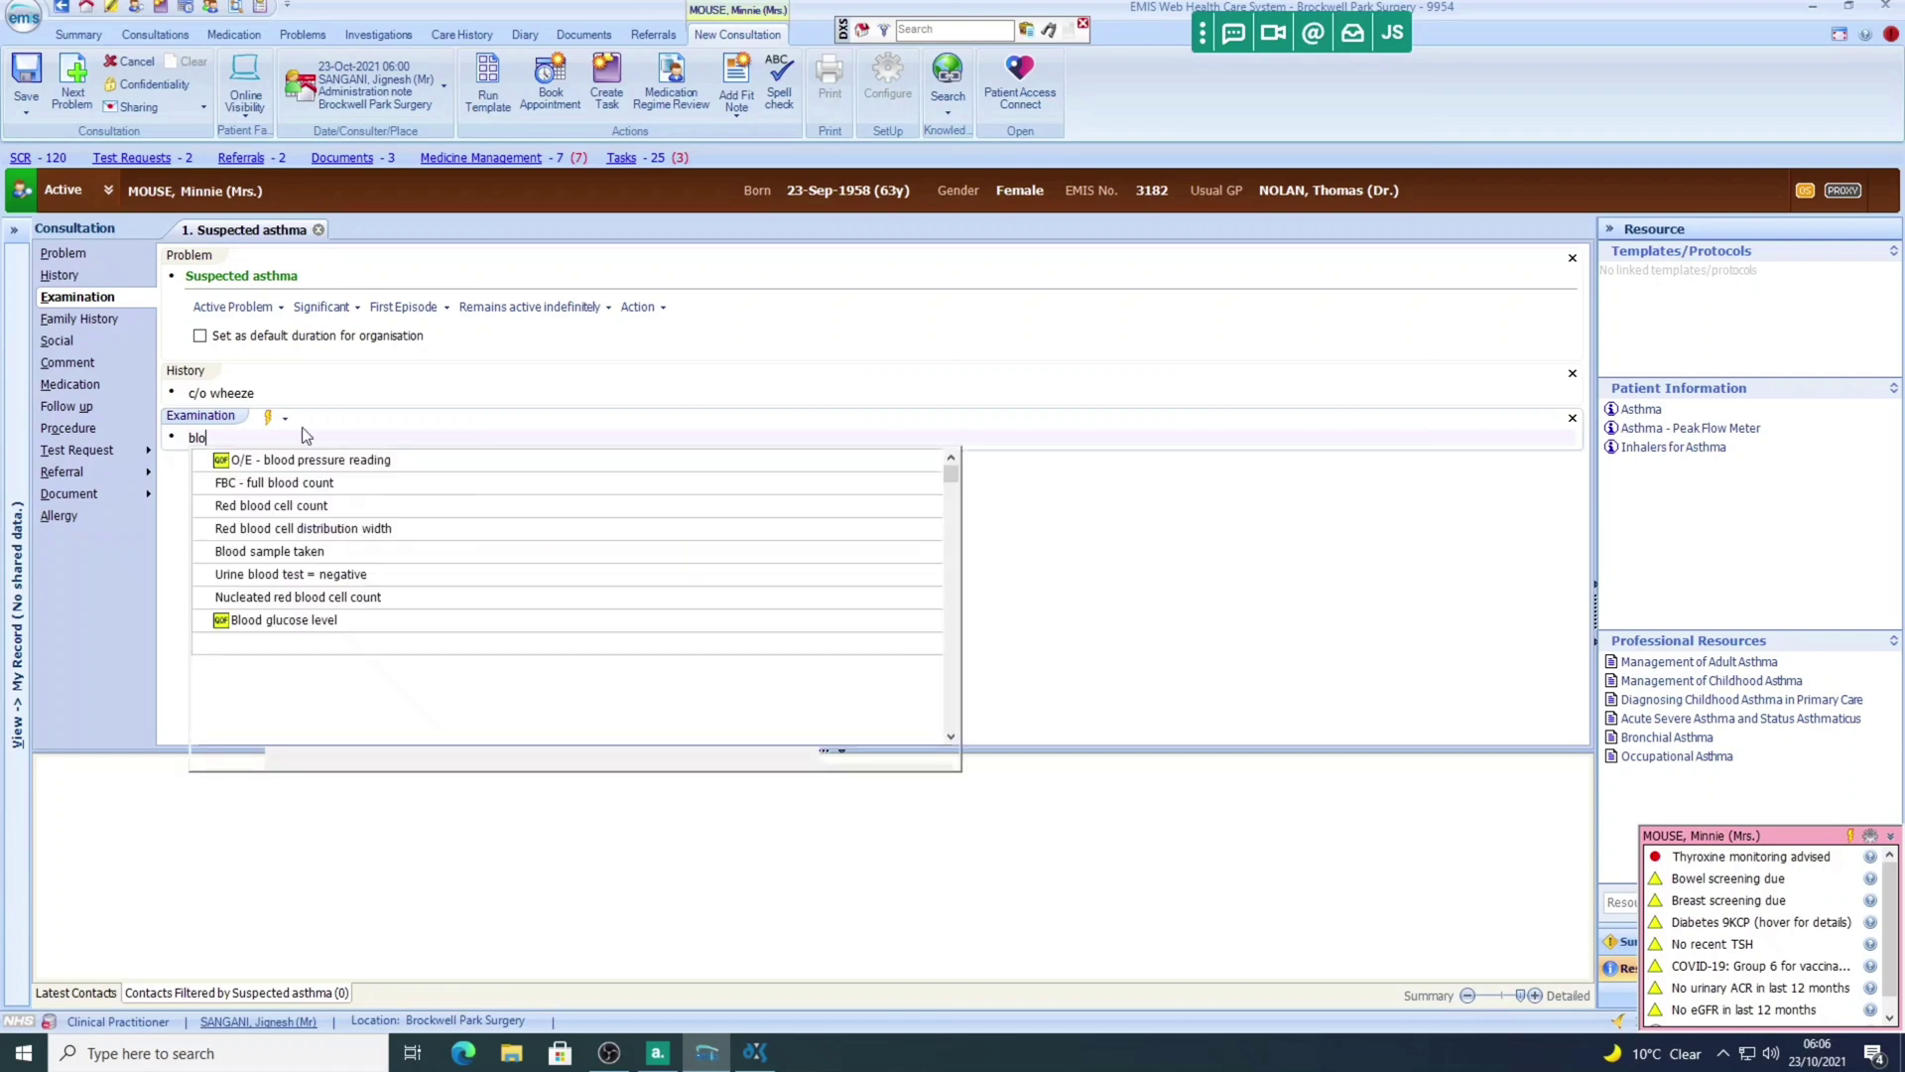
Step: Record an O/E blood pressure reading of 130/85 mmHg under Examination
key("BackSpace")
key("BackSpace")
type("p")
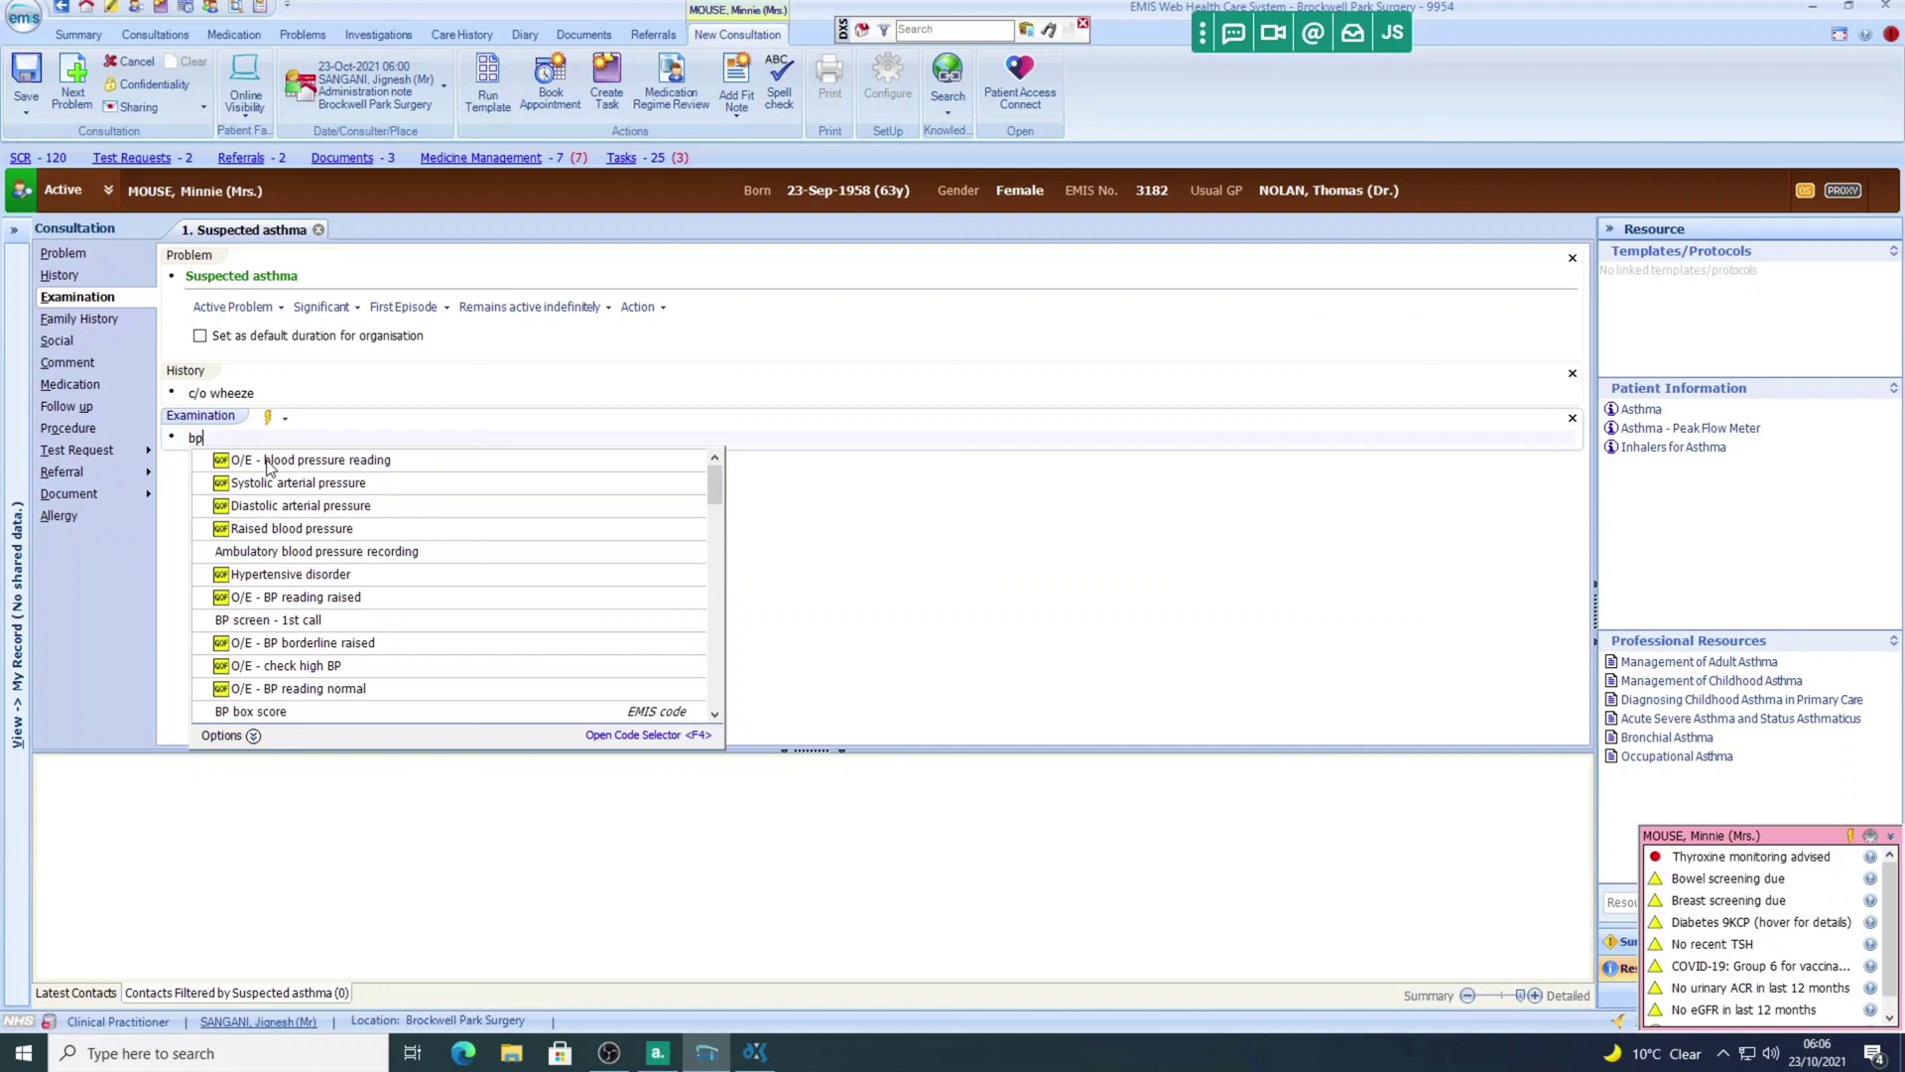
key("Down")
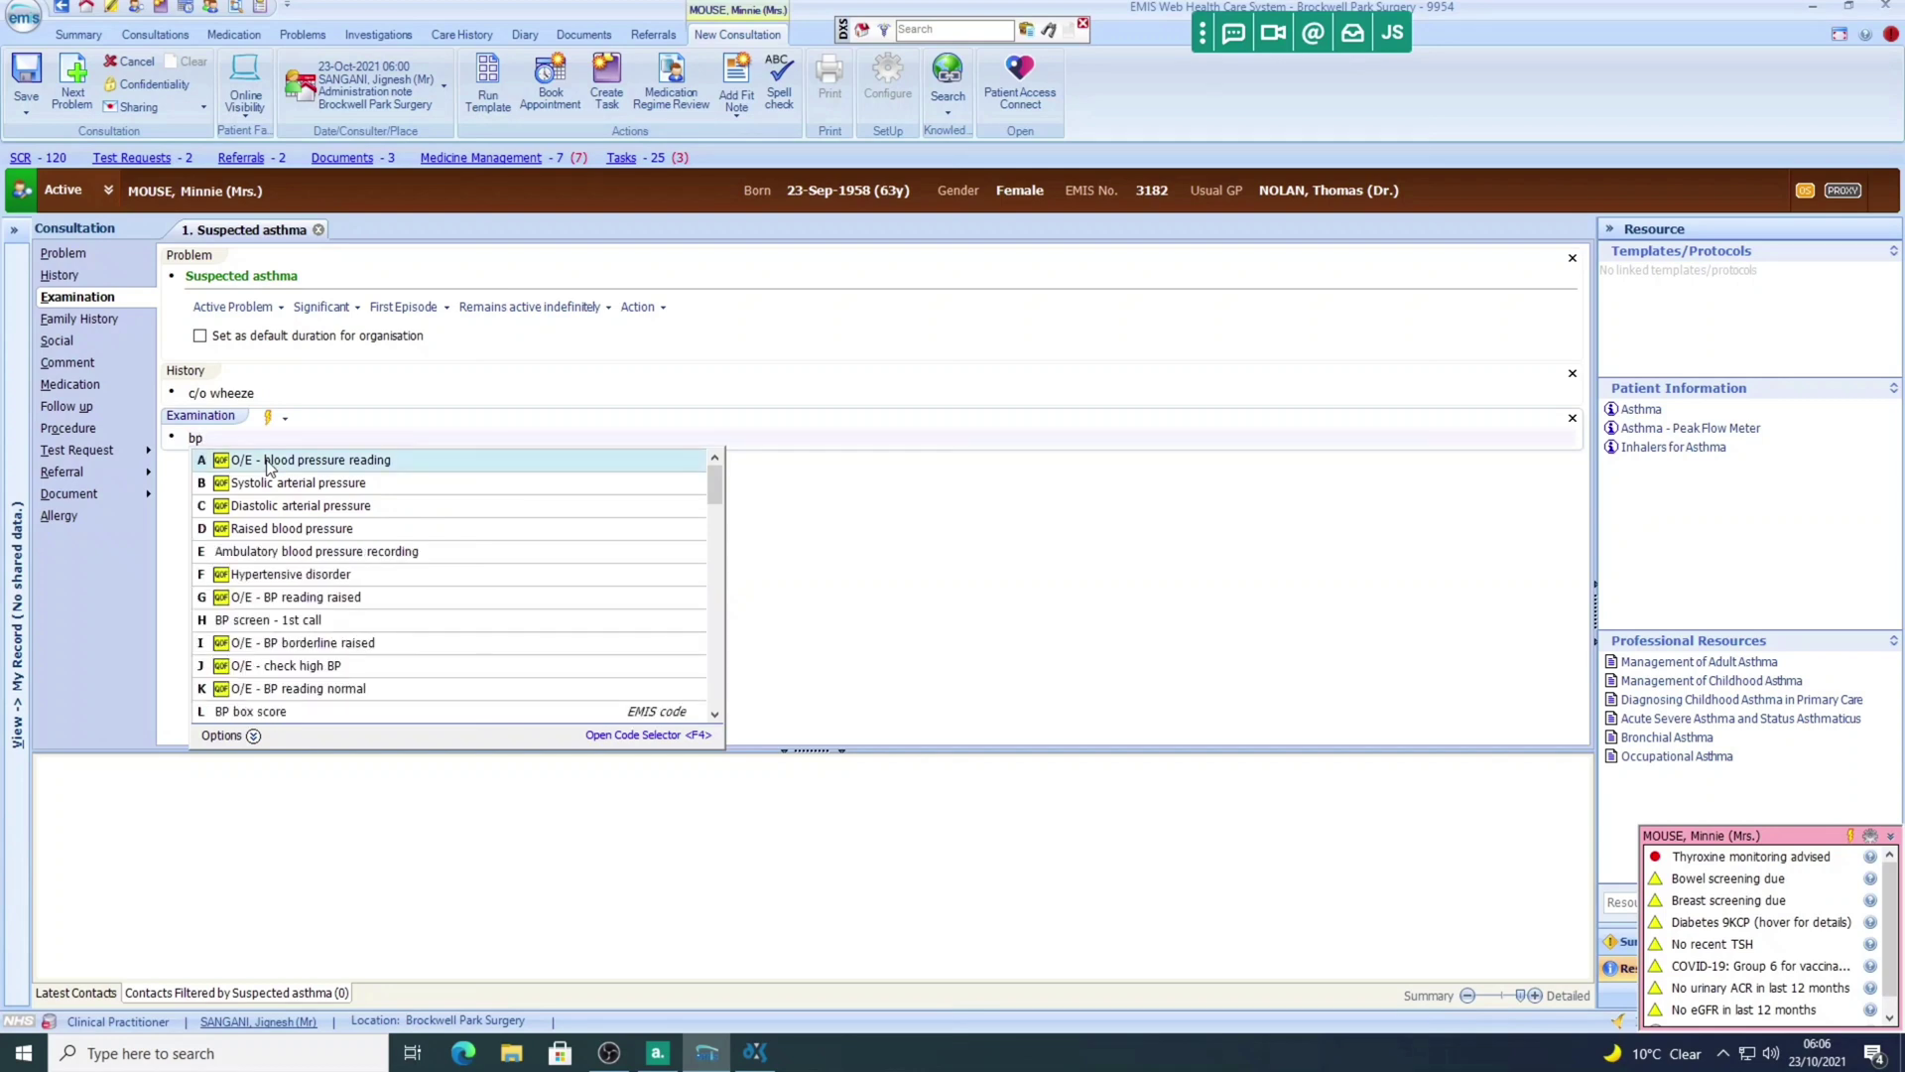
left_click(268, 470)
type("130")
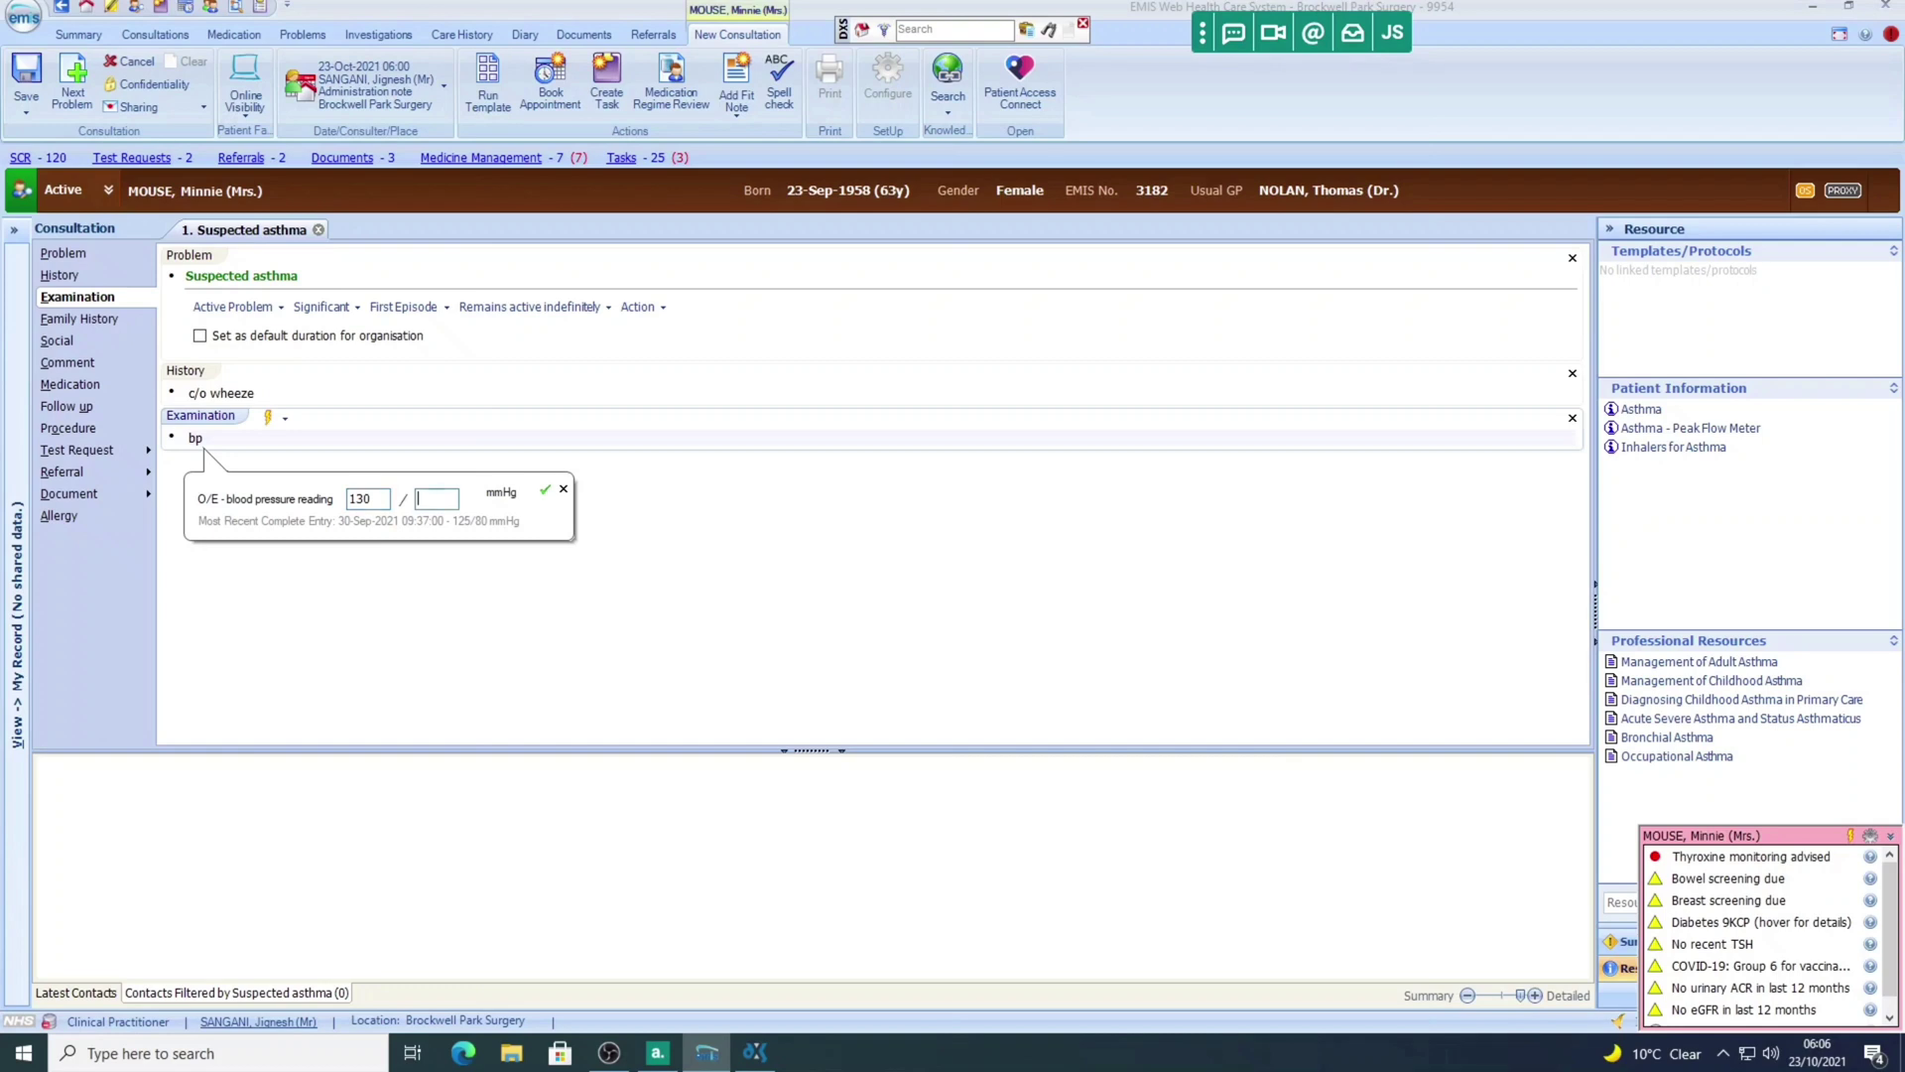
type("85")
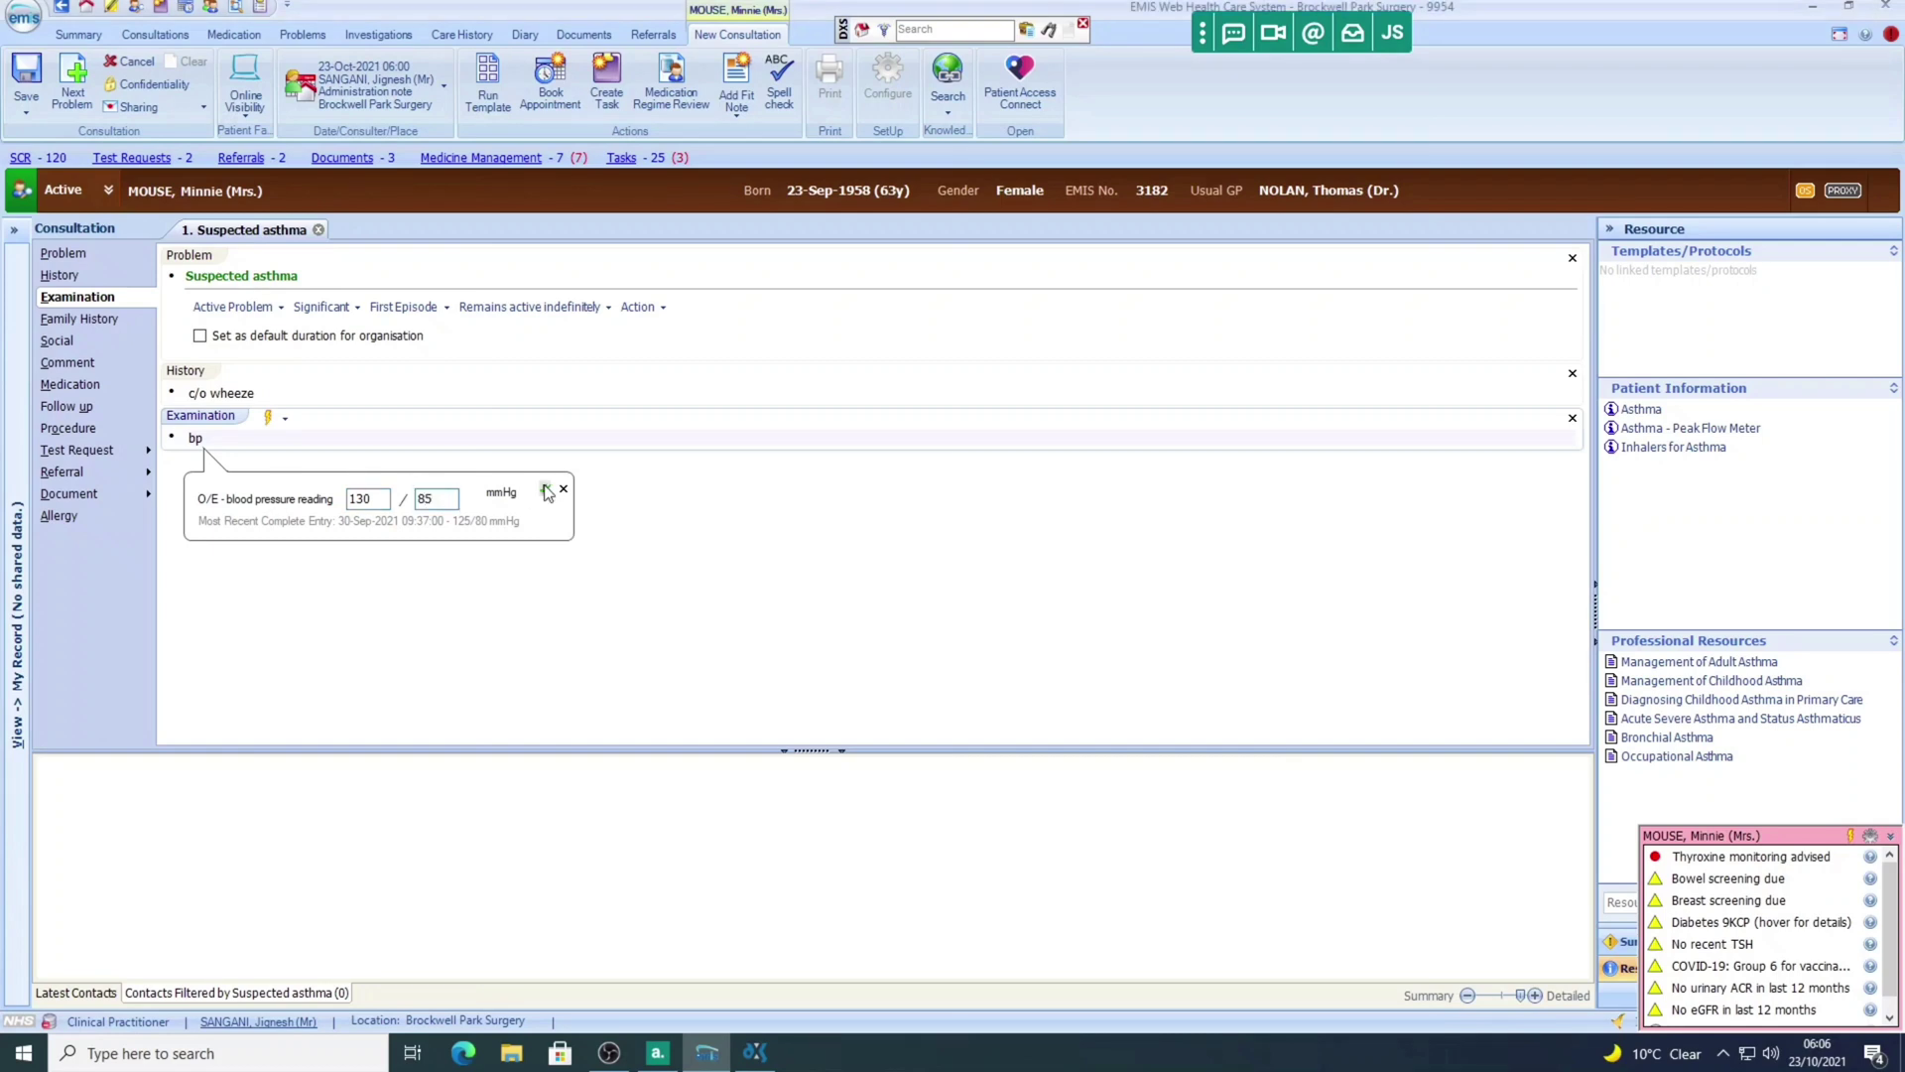
left_click(545, 493)
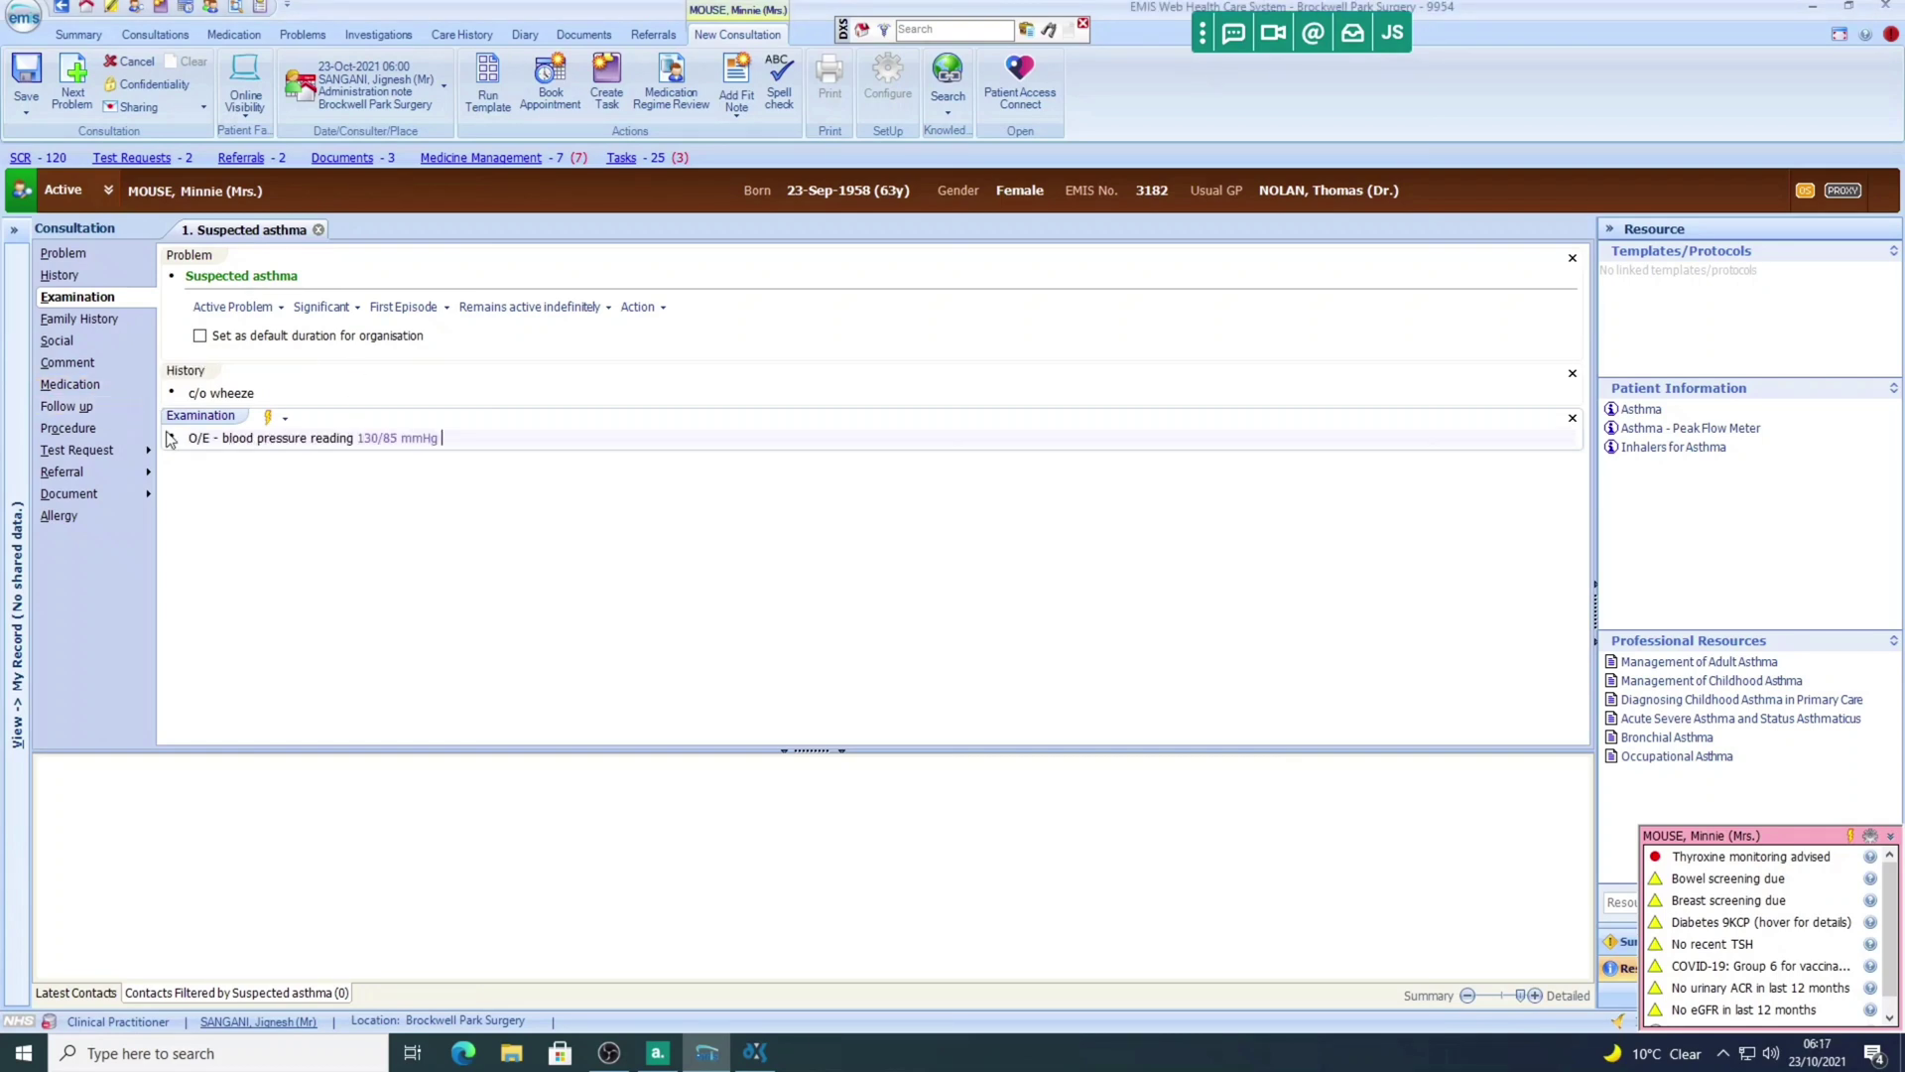
Step: Record FH: Asthma in Family History with Mother as the affected family member
left_click(93, 318)
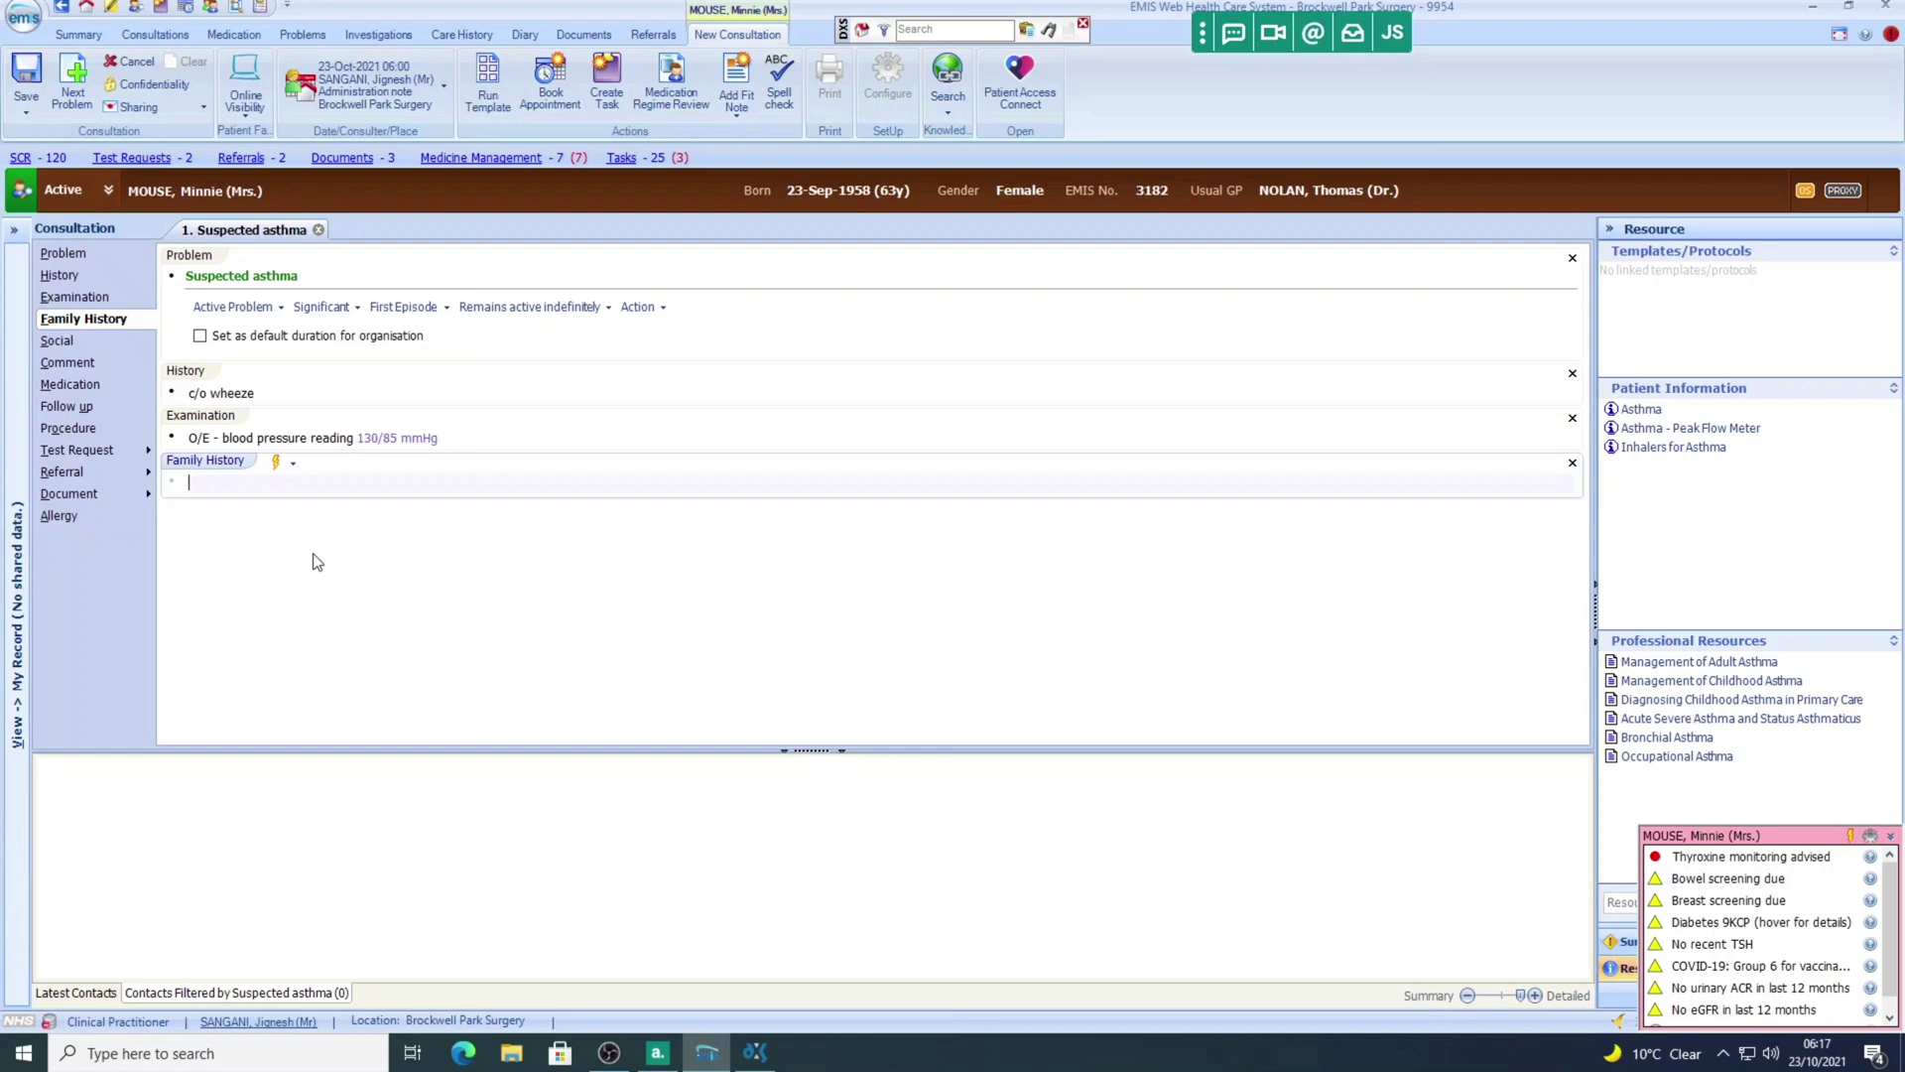
type("fh ")
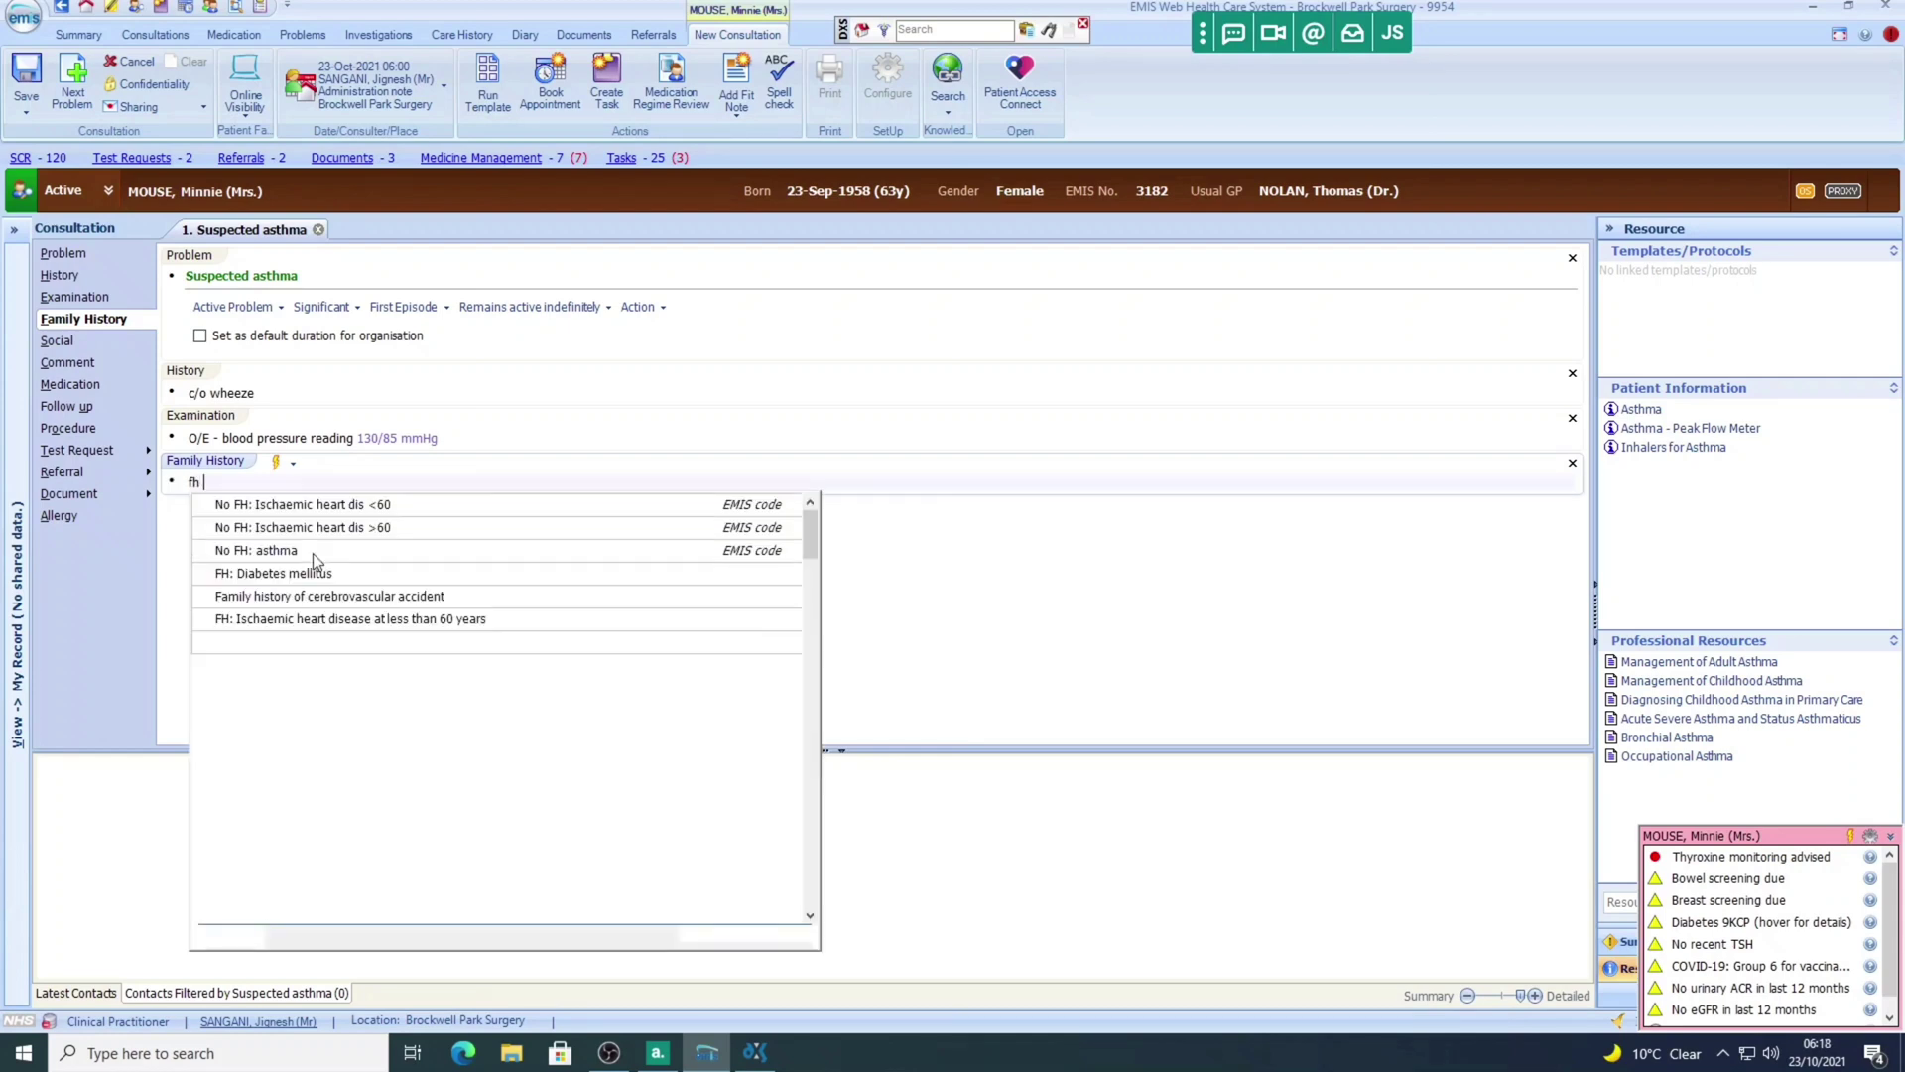
type("asth")
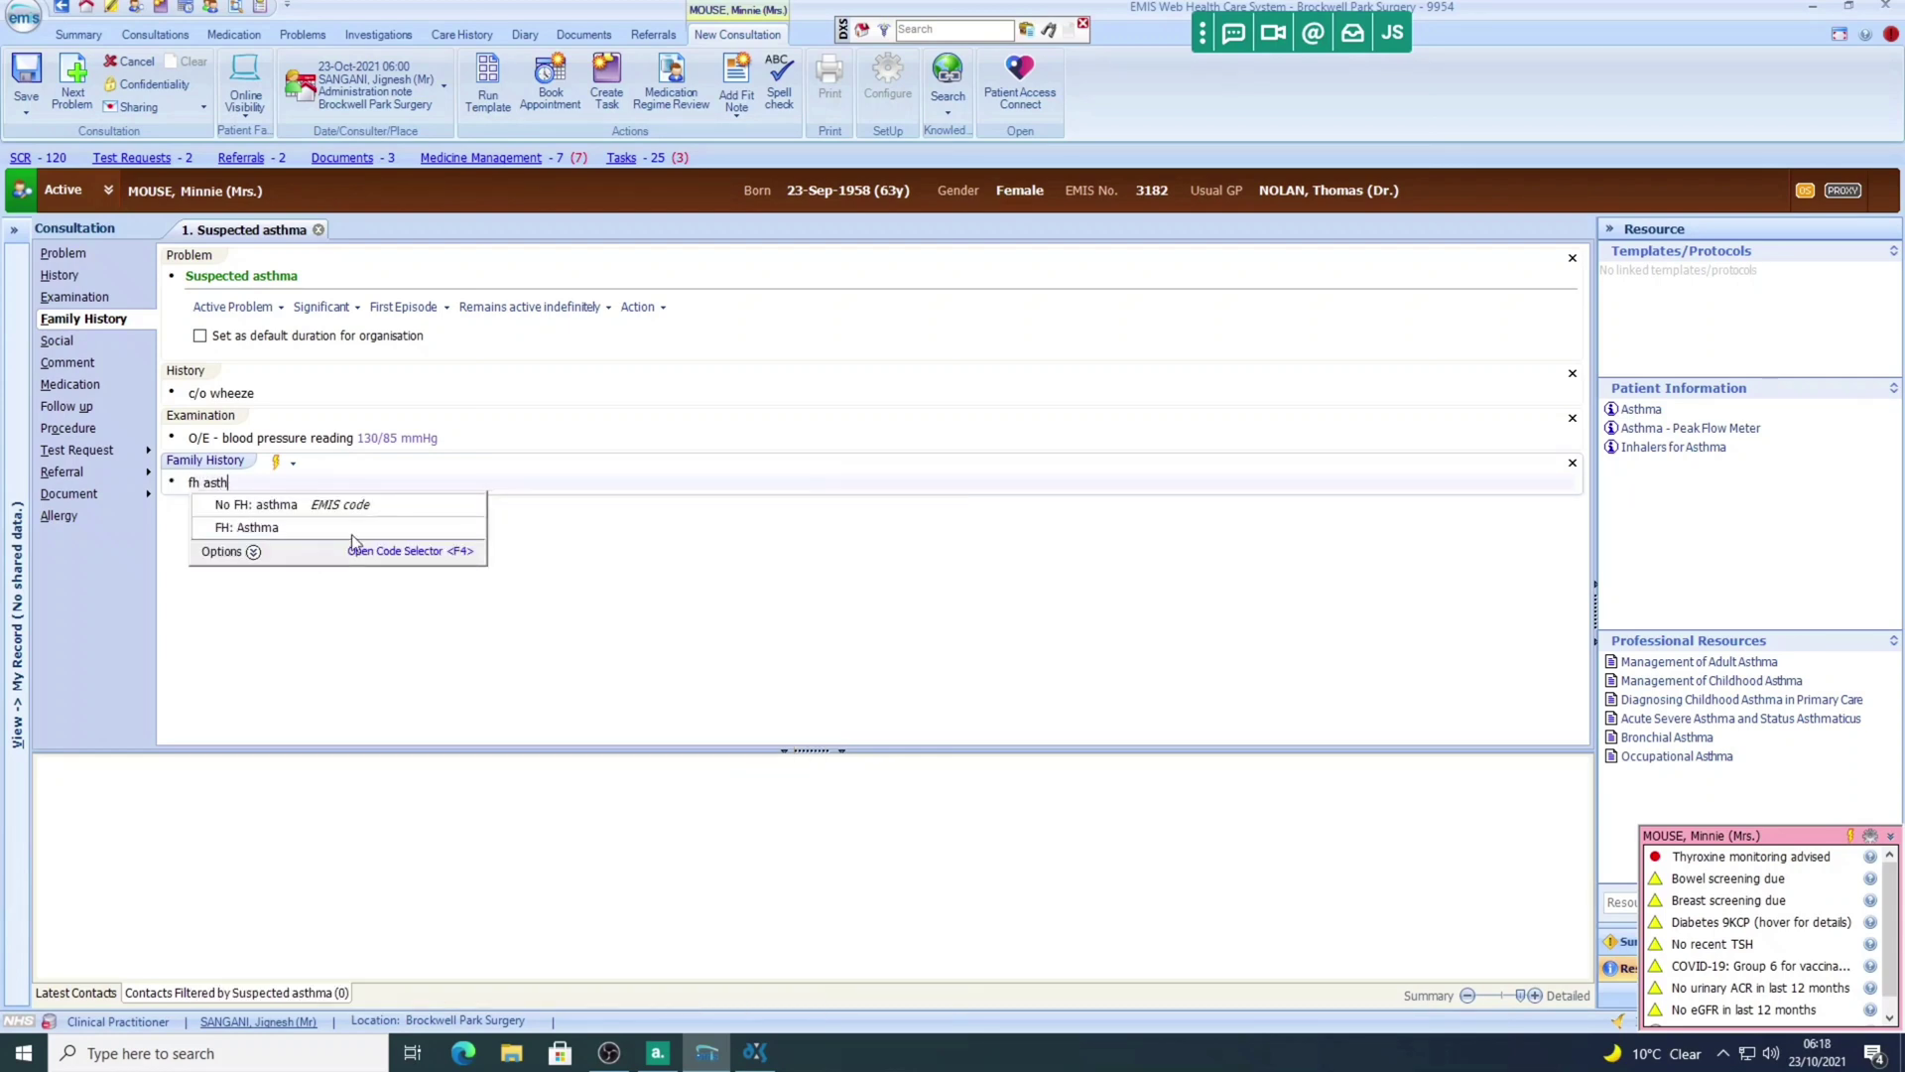
left_click(244, 525)
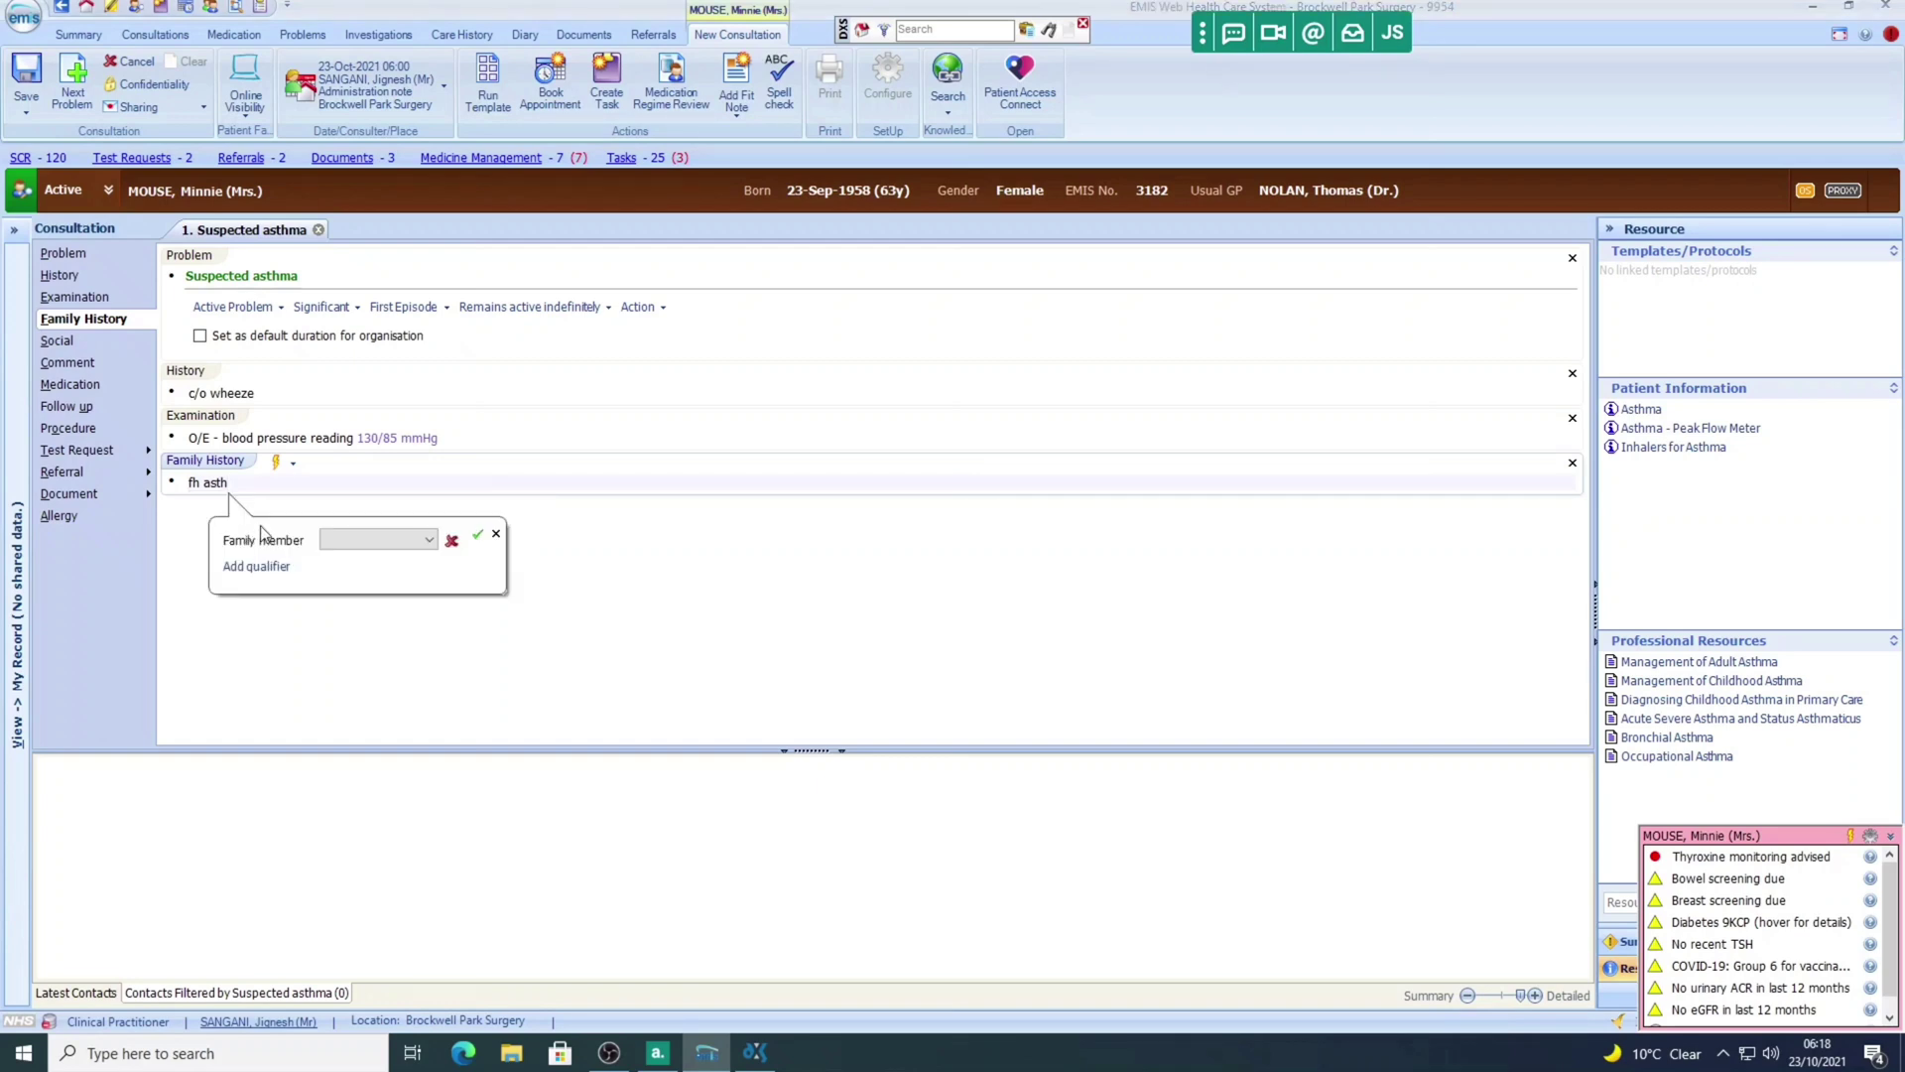
left_click(427, 545)
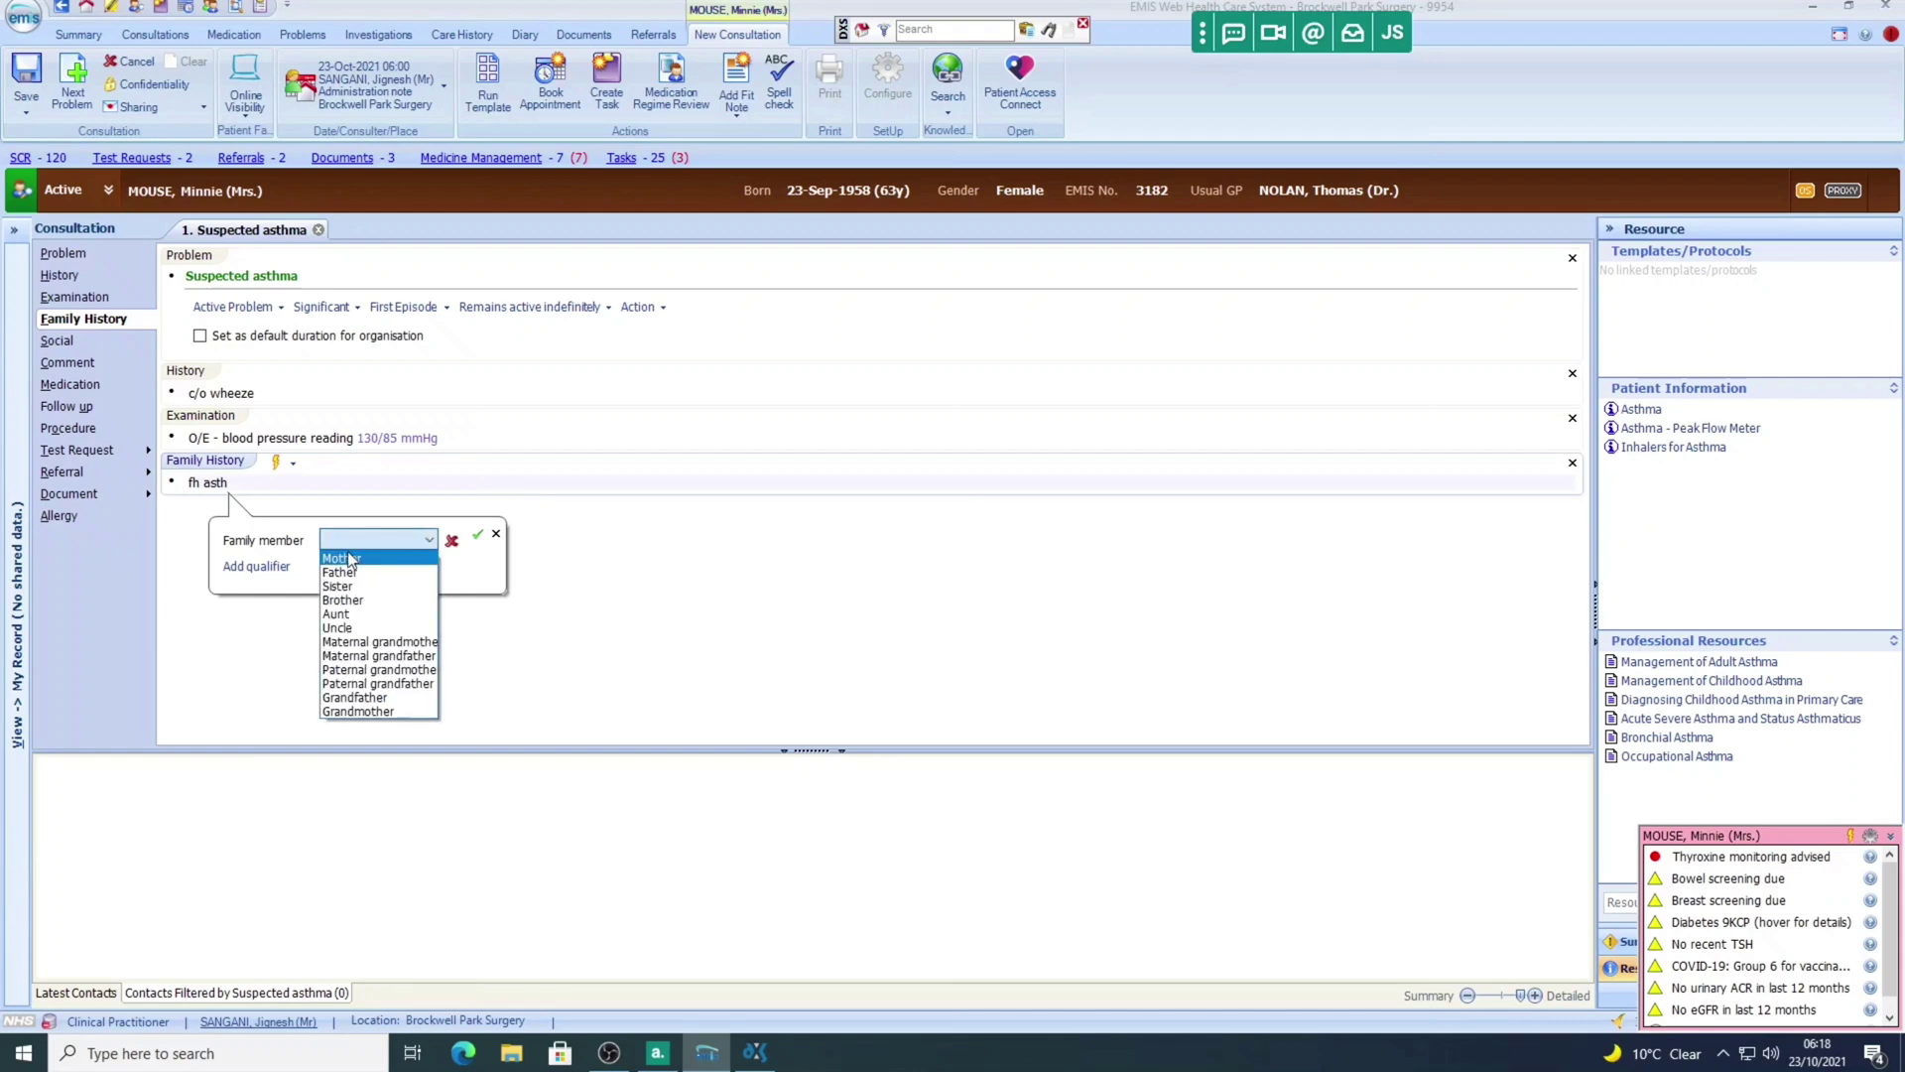
left_click(345, 570)
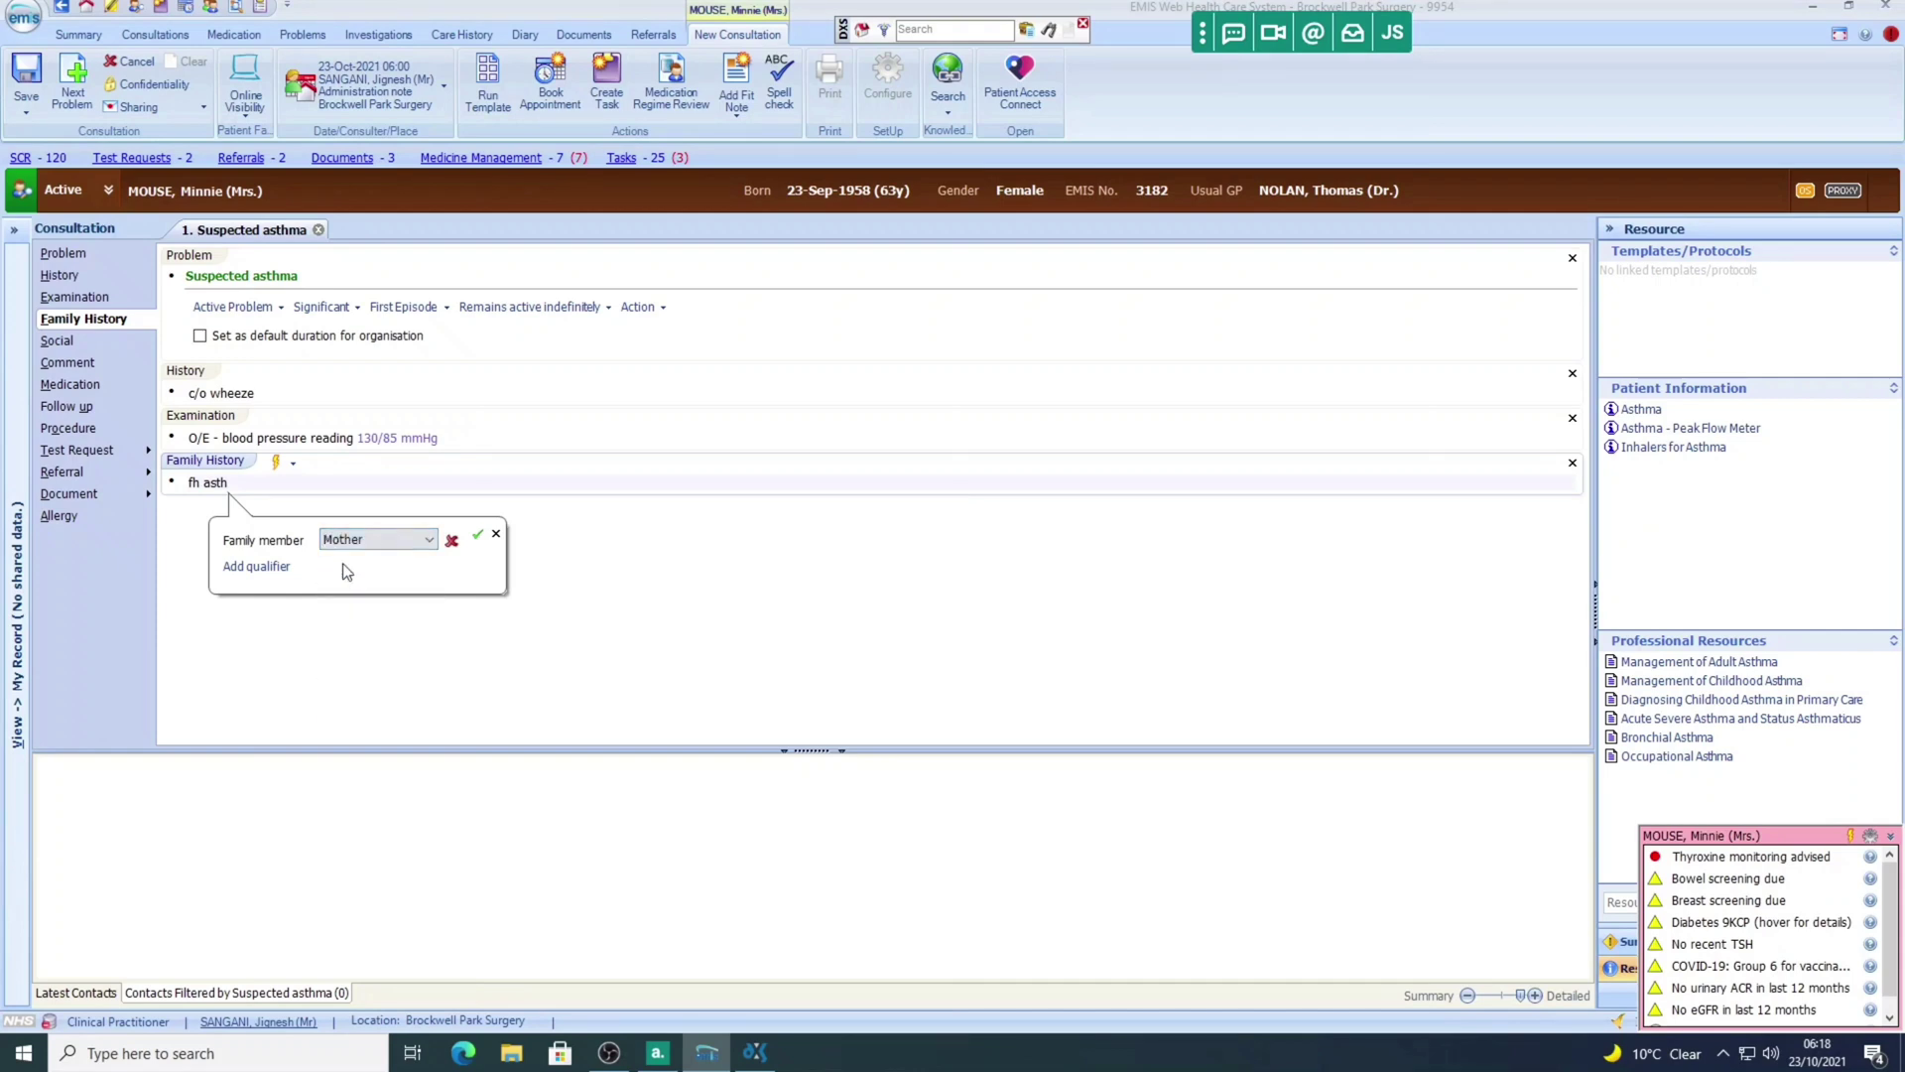
left_click(476, 535)
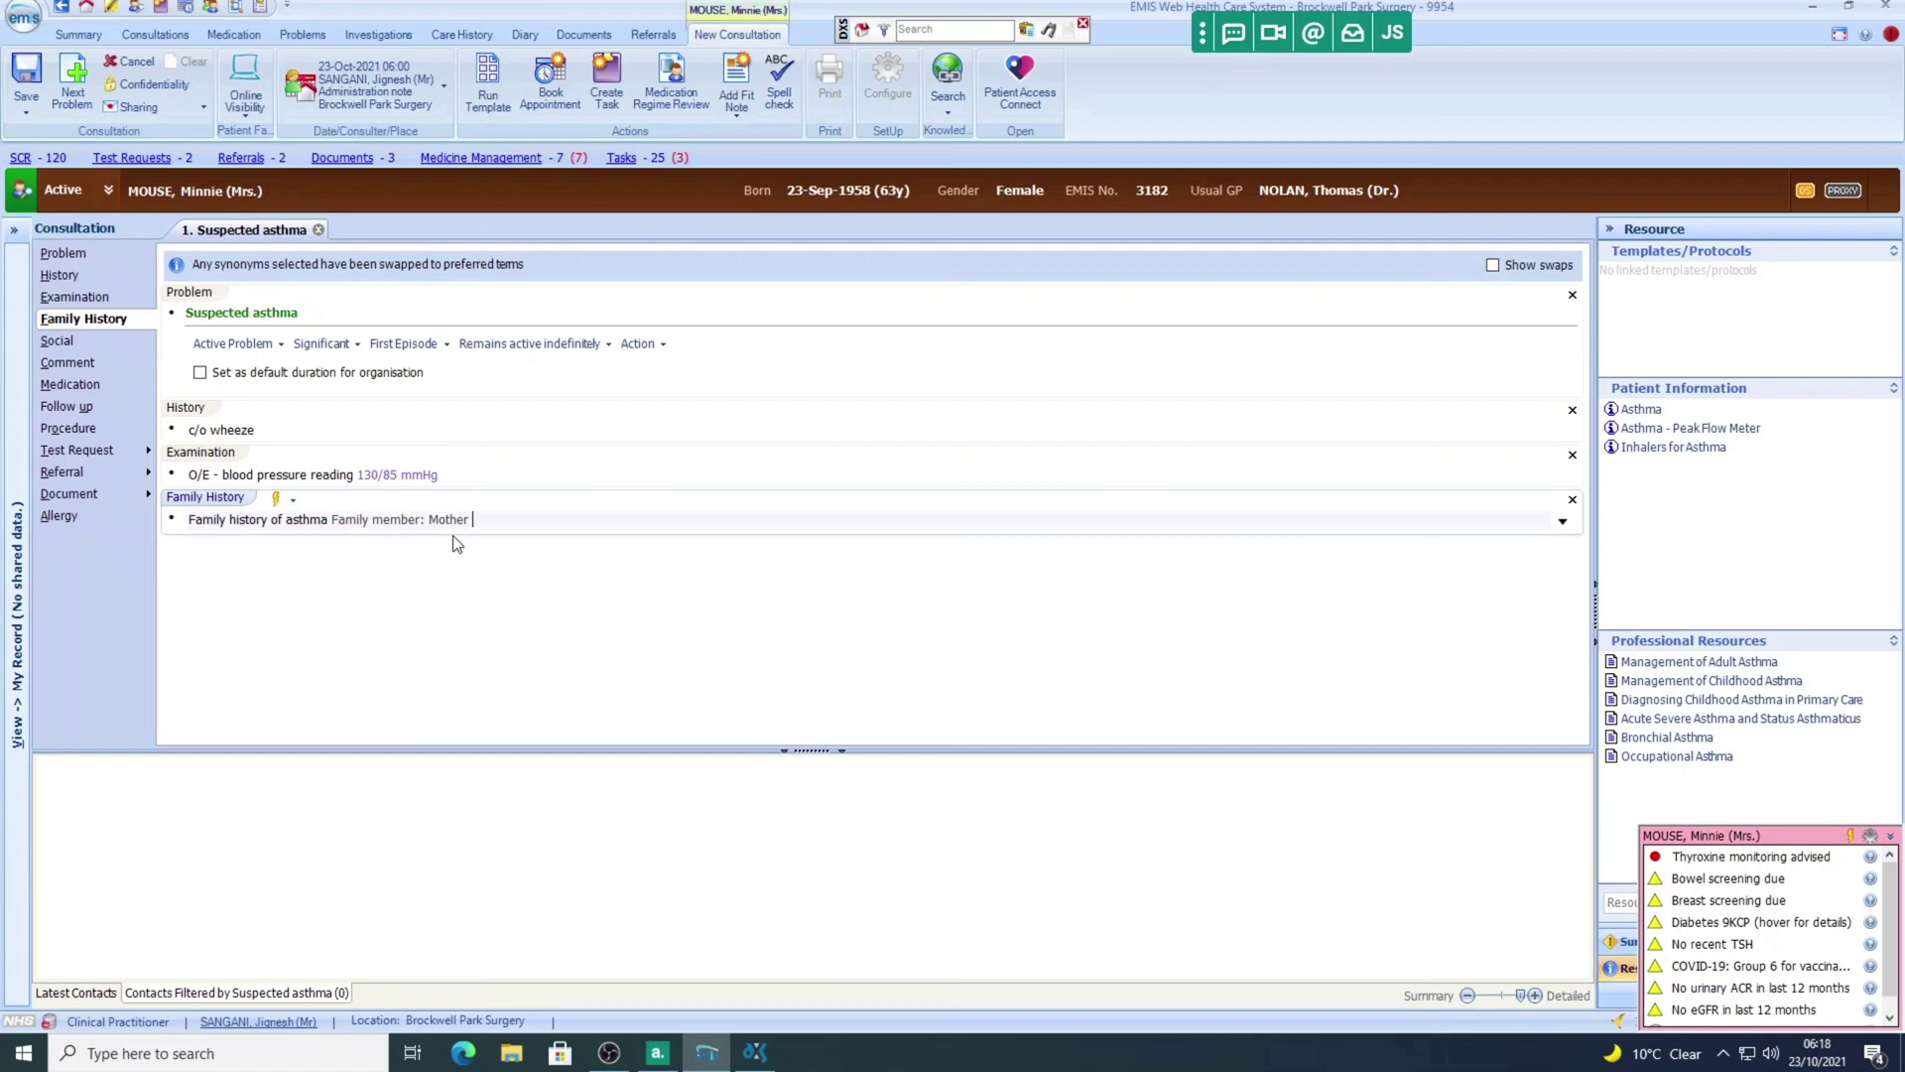
left_click(102, 344)
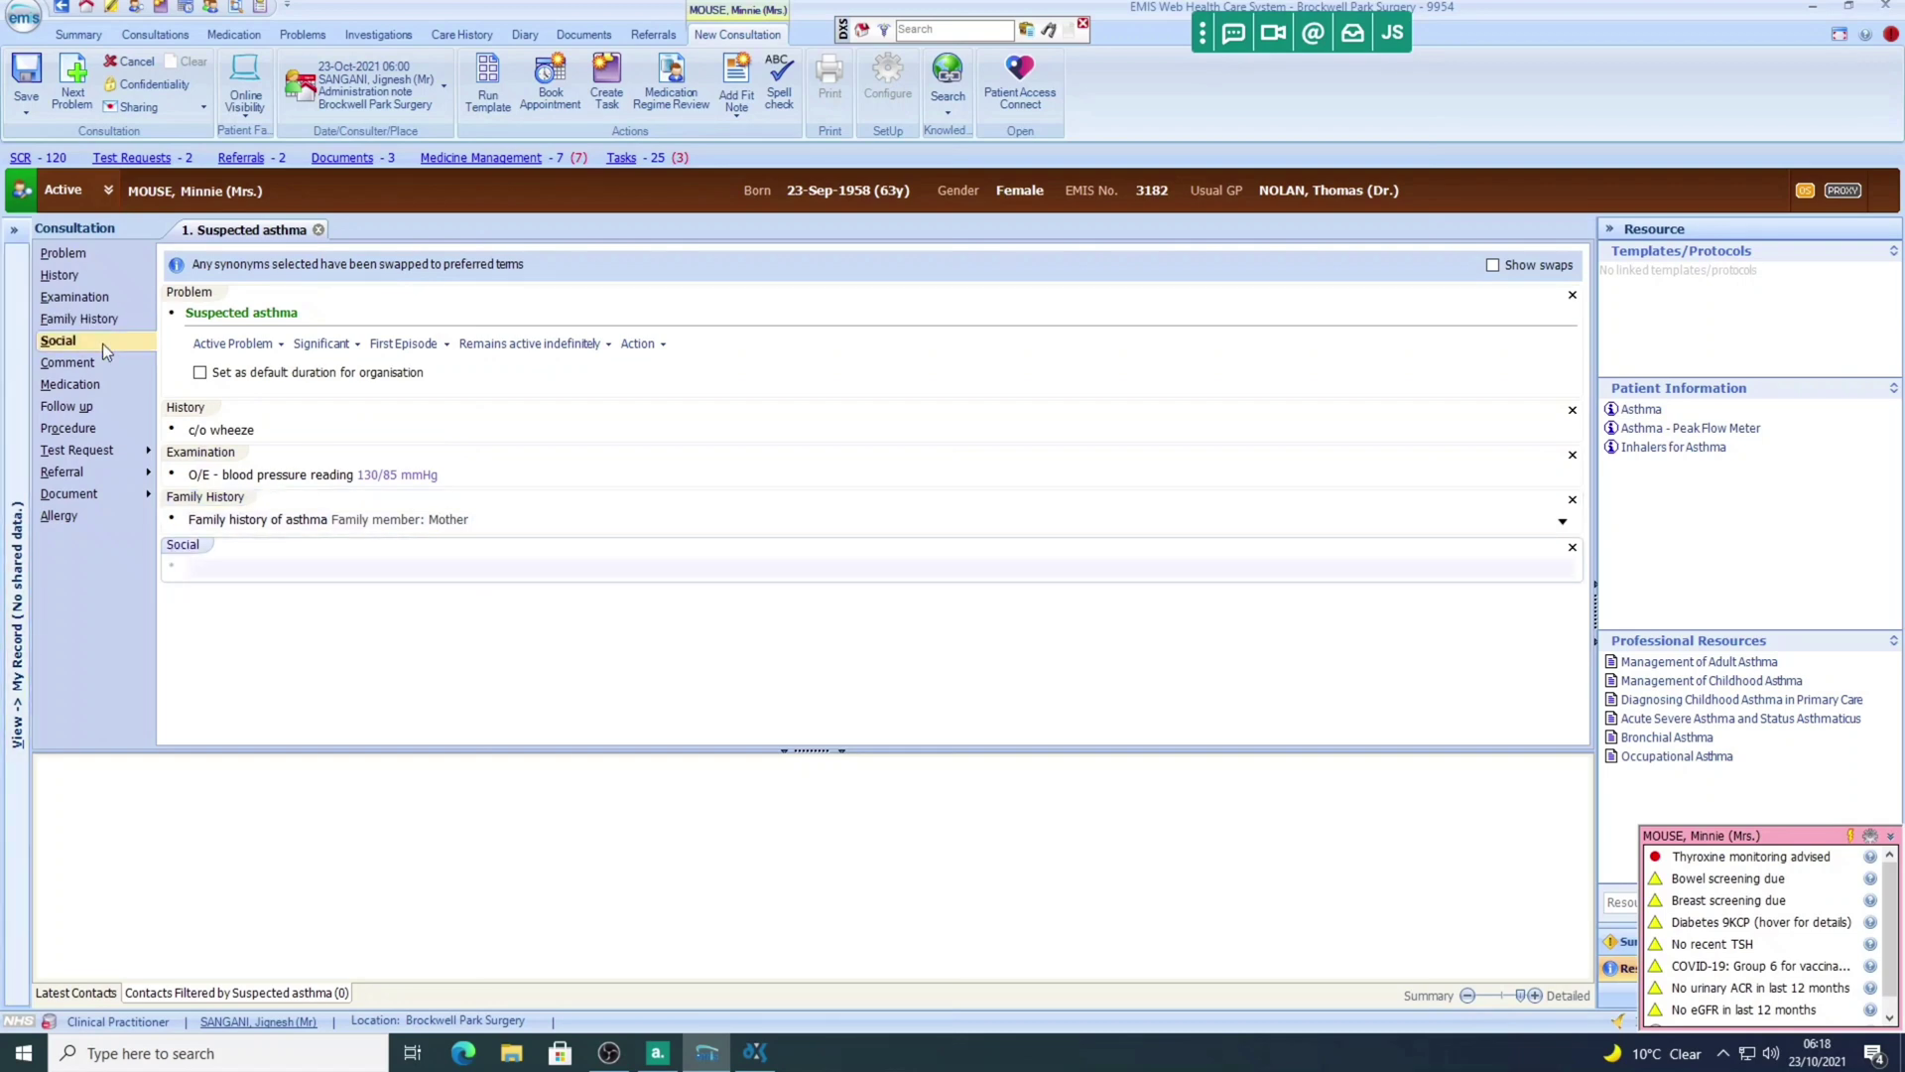
type("ciga")
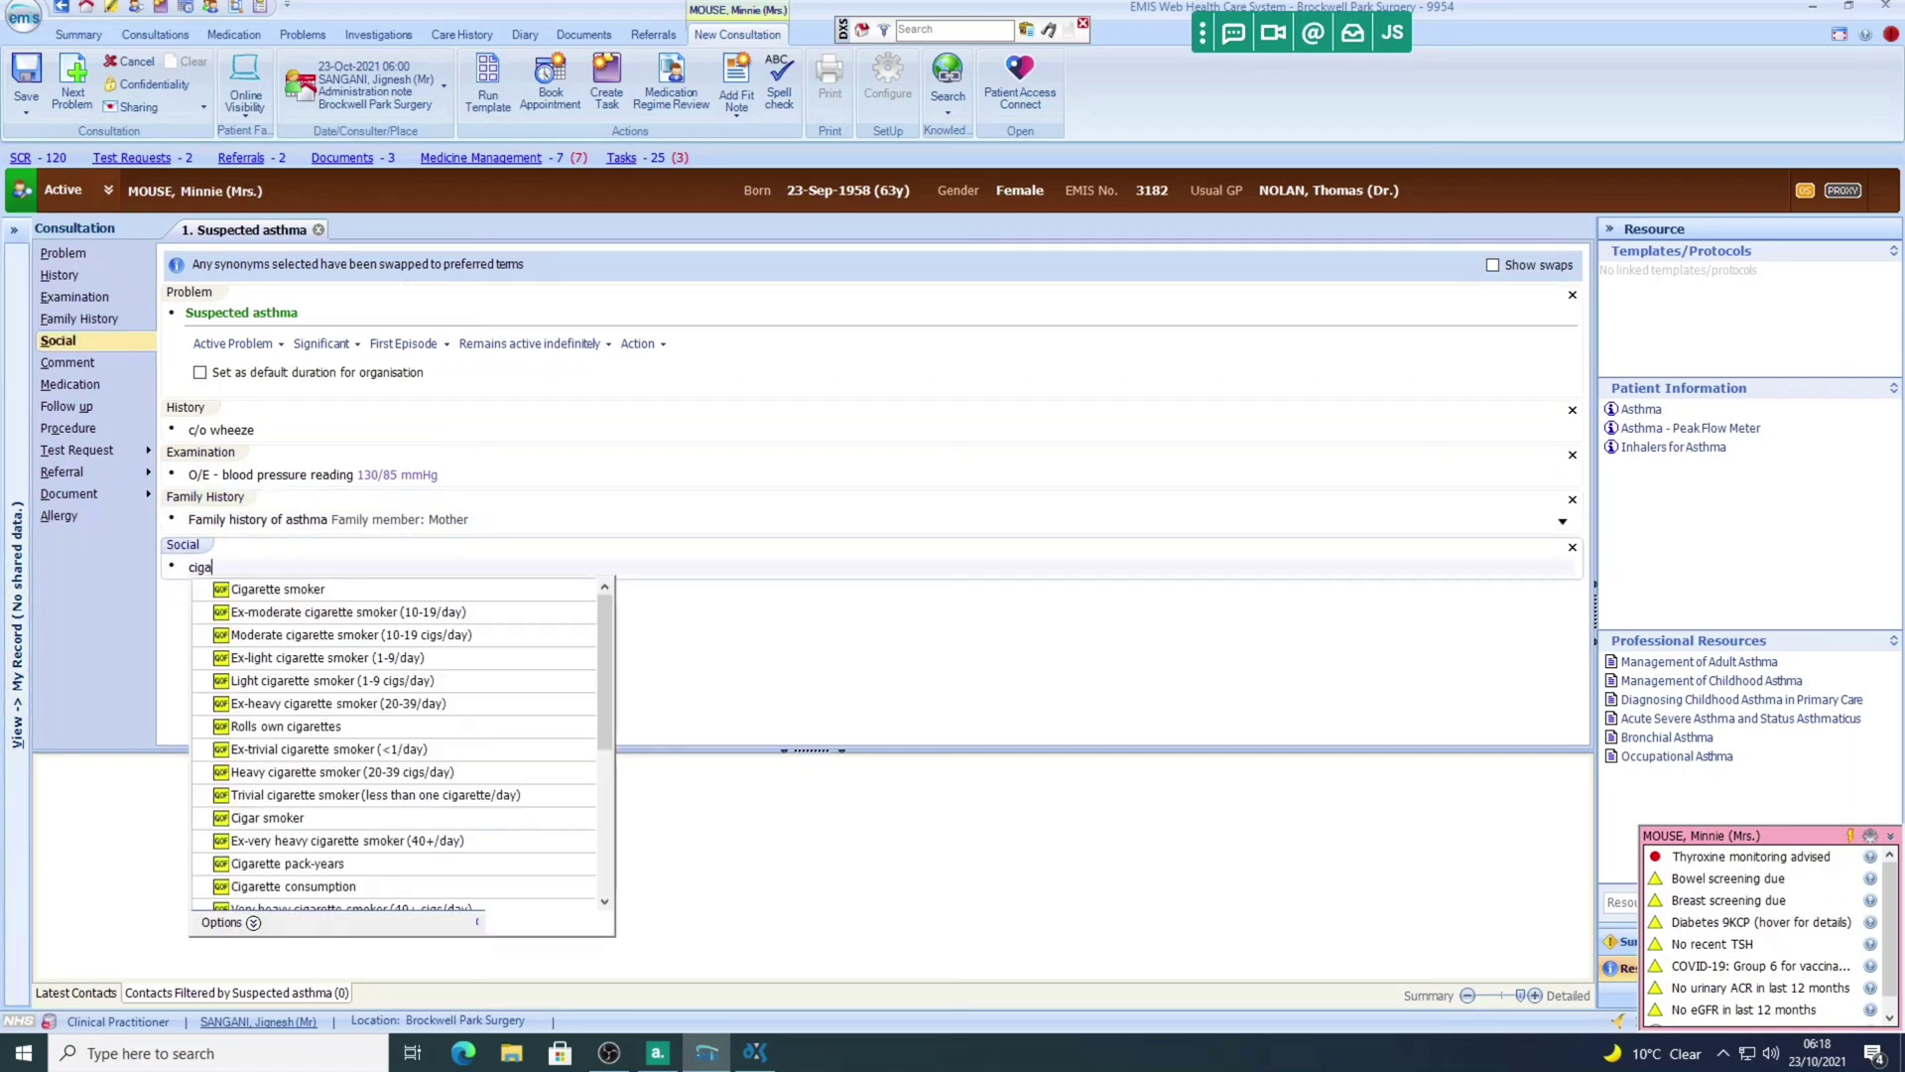
Step: Record cigarette smoker at 3 per day and correct the stray letter in the plan comment
left_click(285, 594)
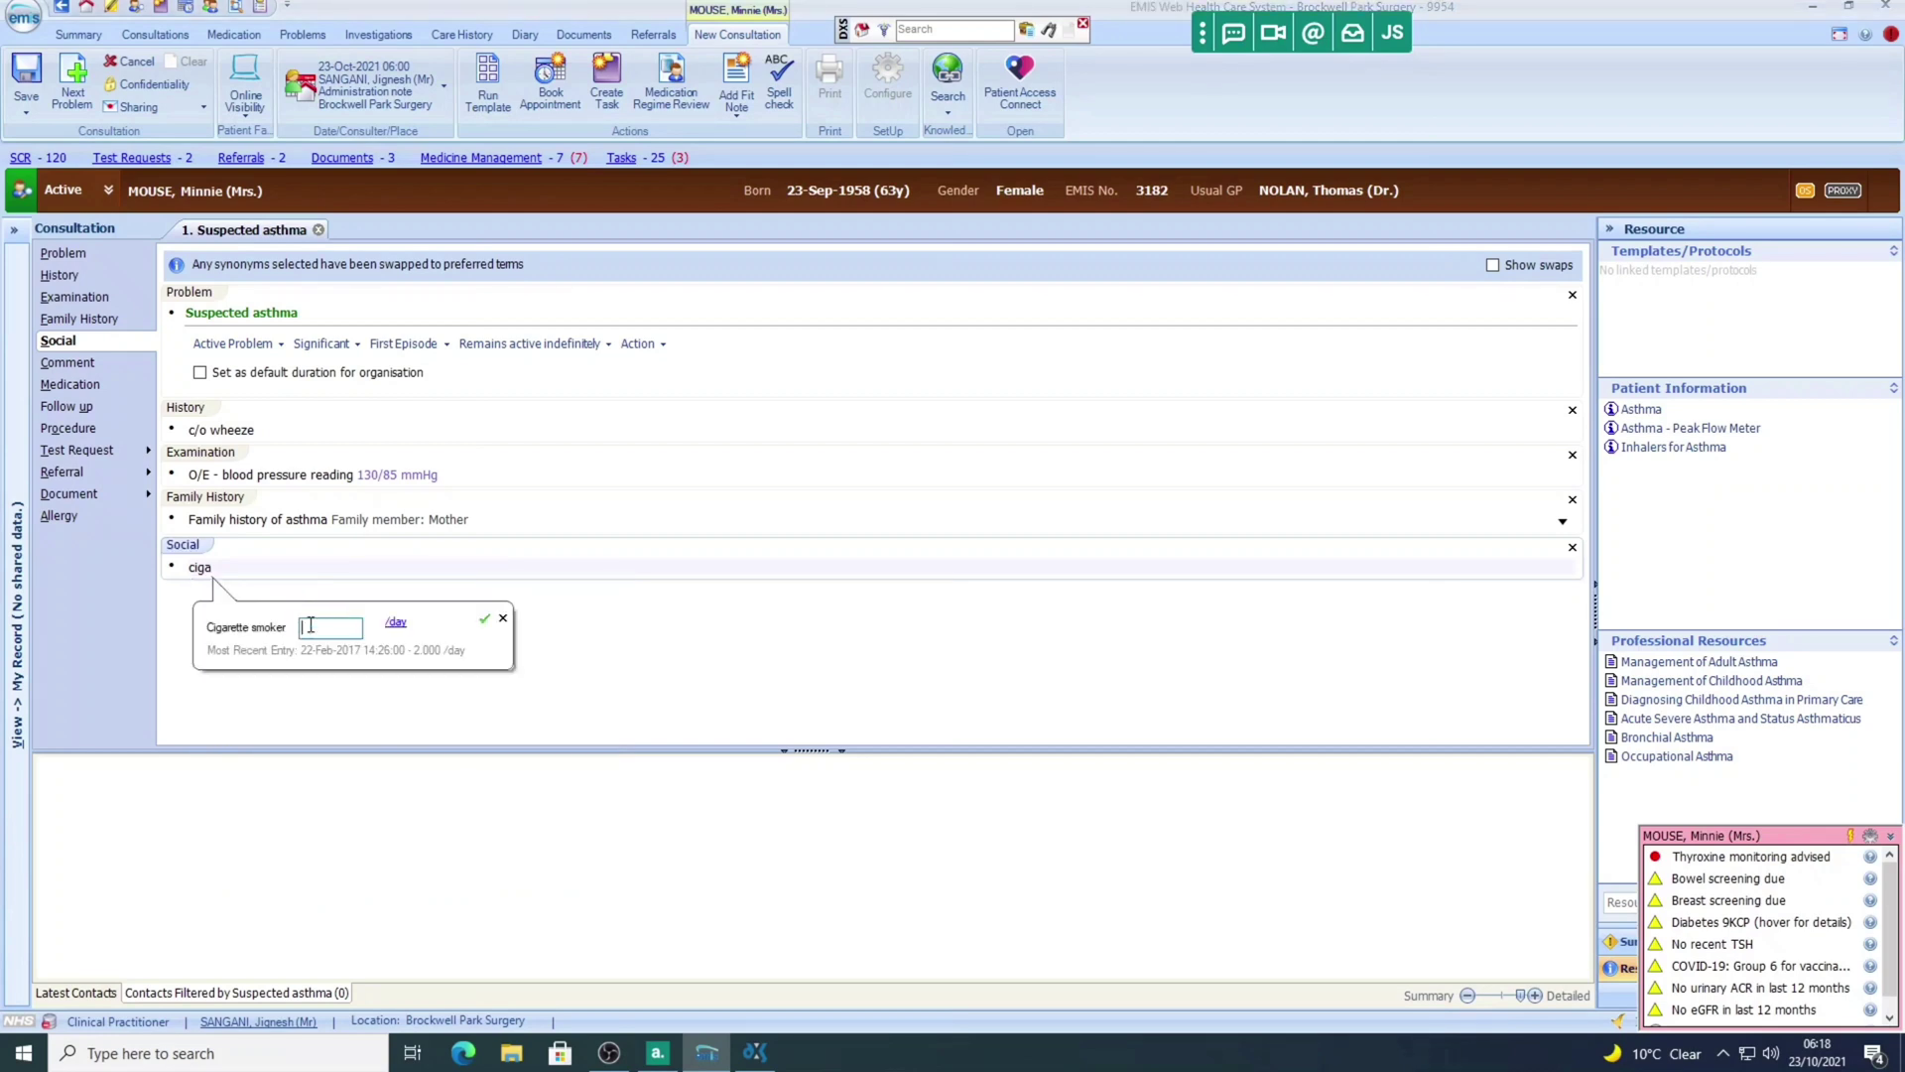
type("3")
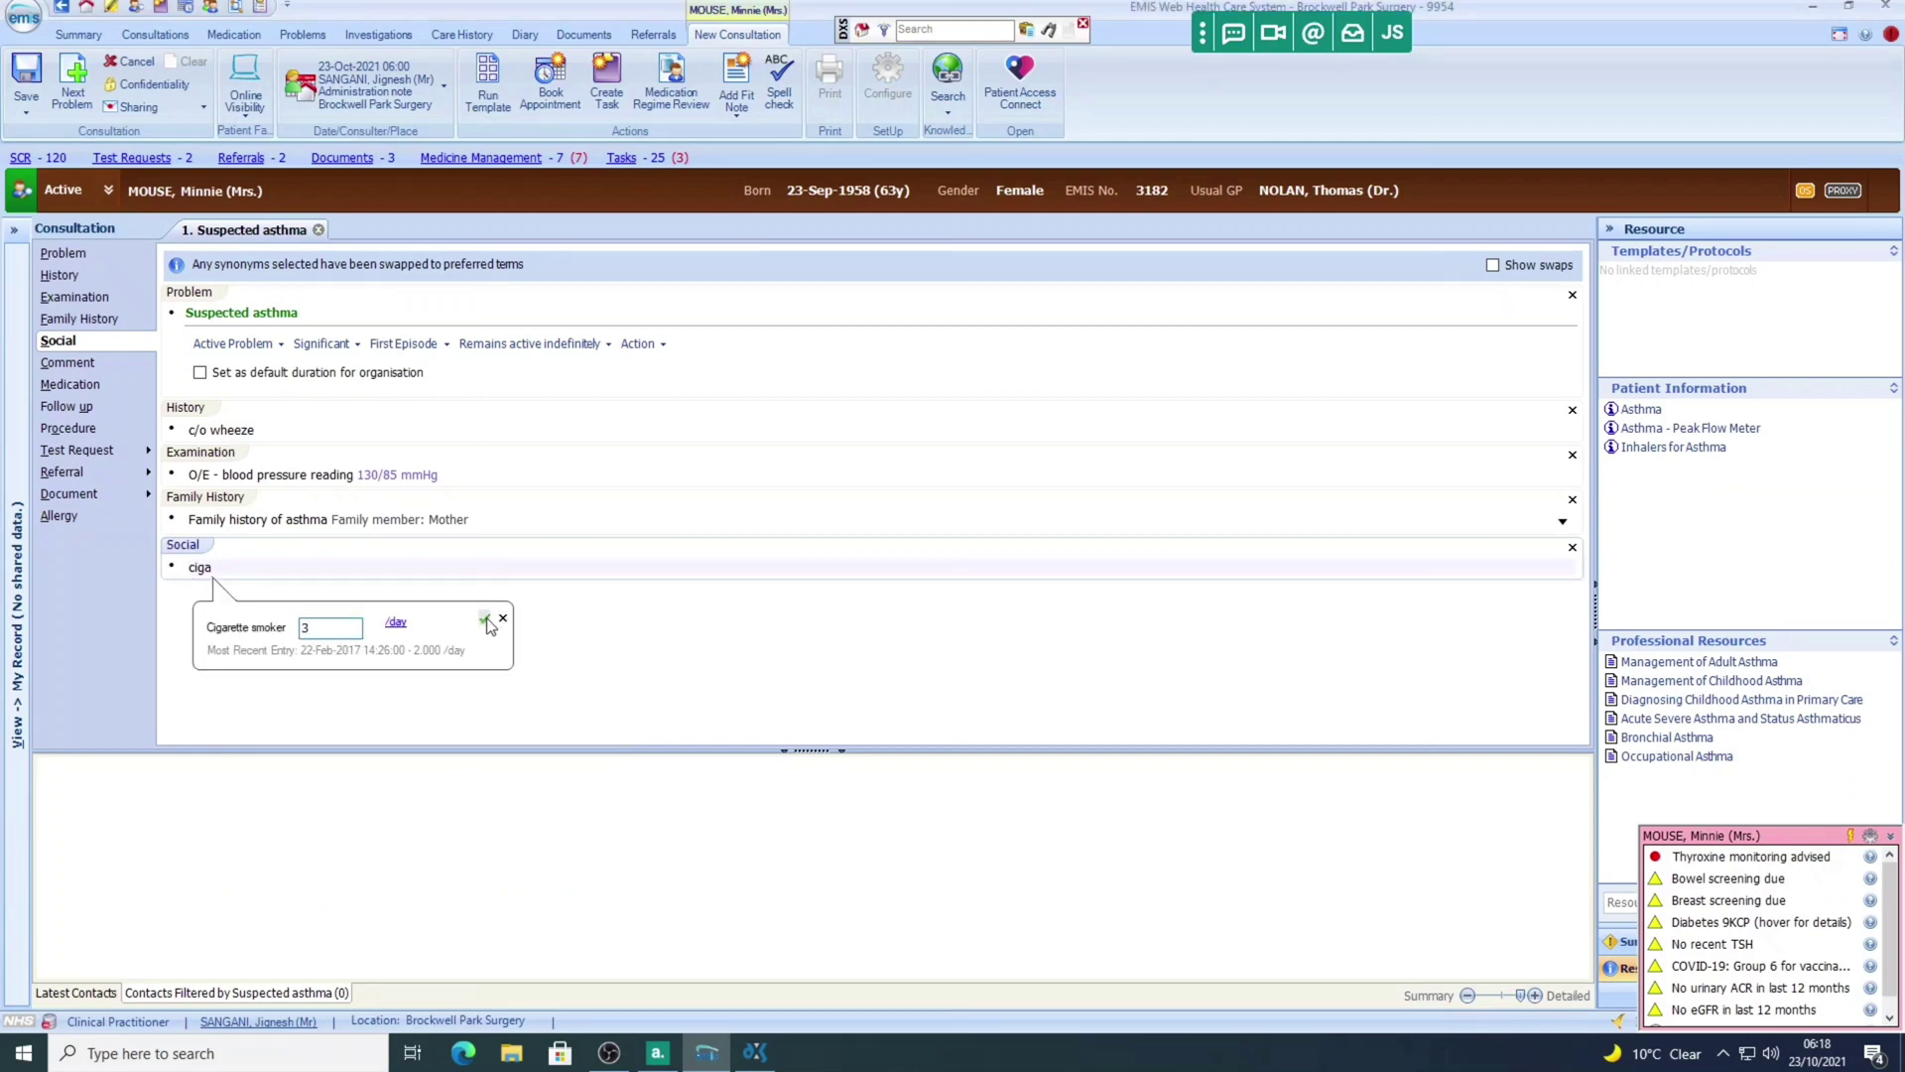
left_click(484, 620)
left_click(98, 365)
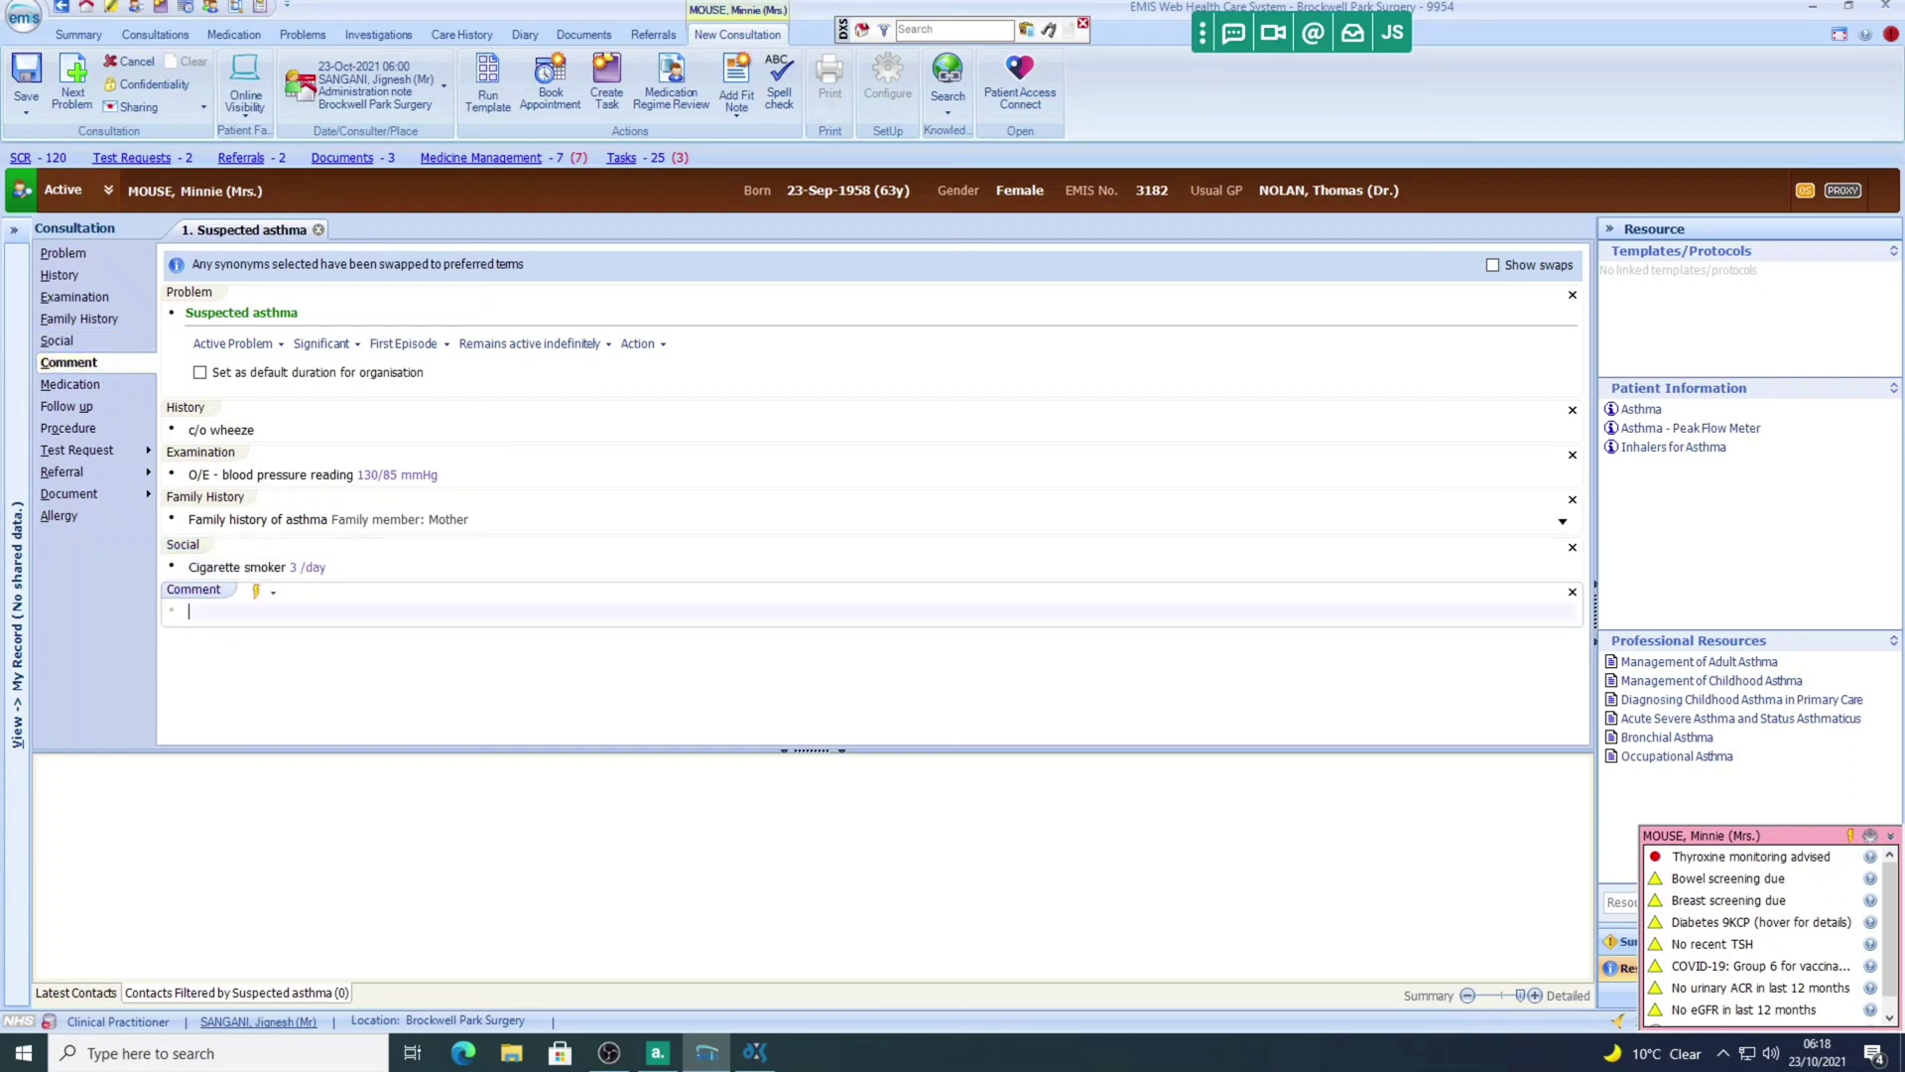
type("plan:")
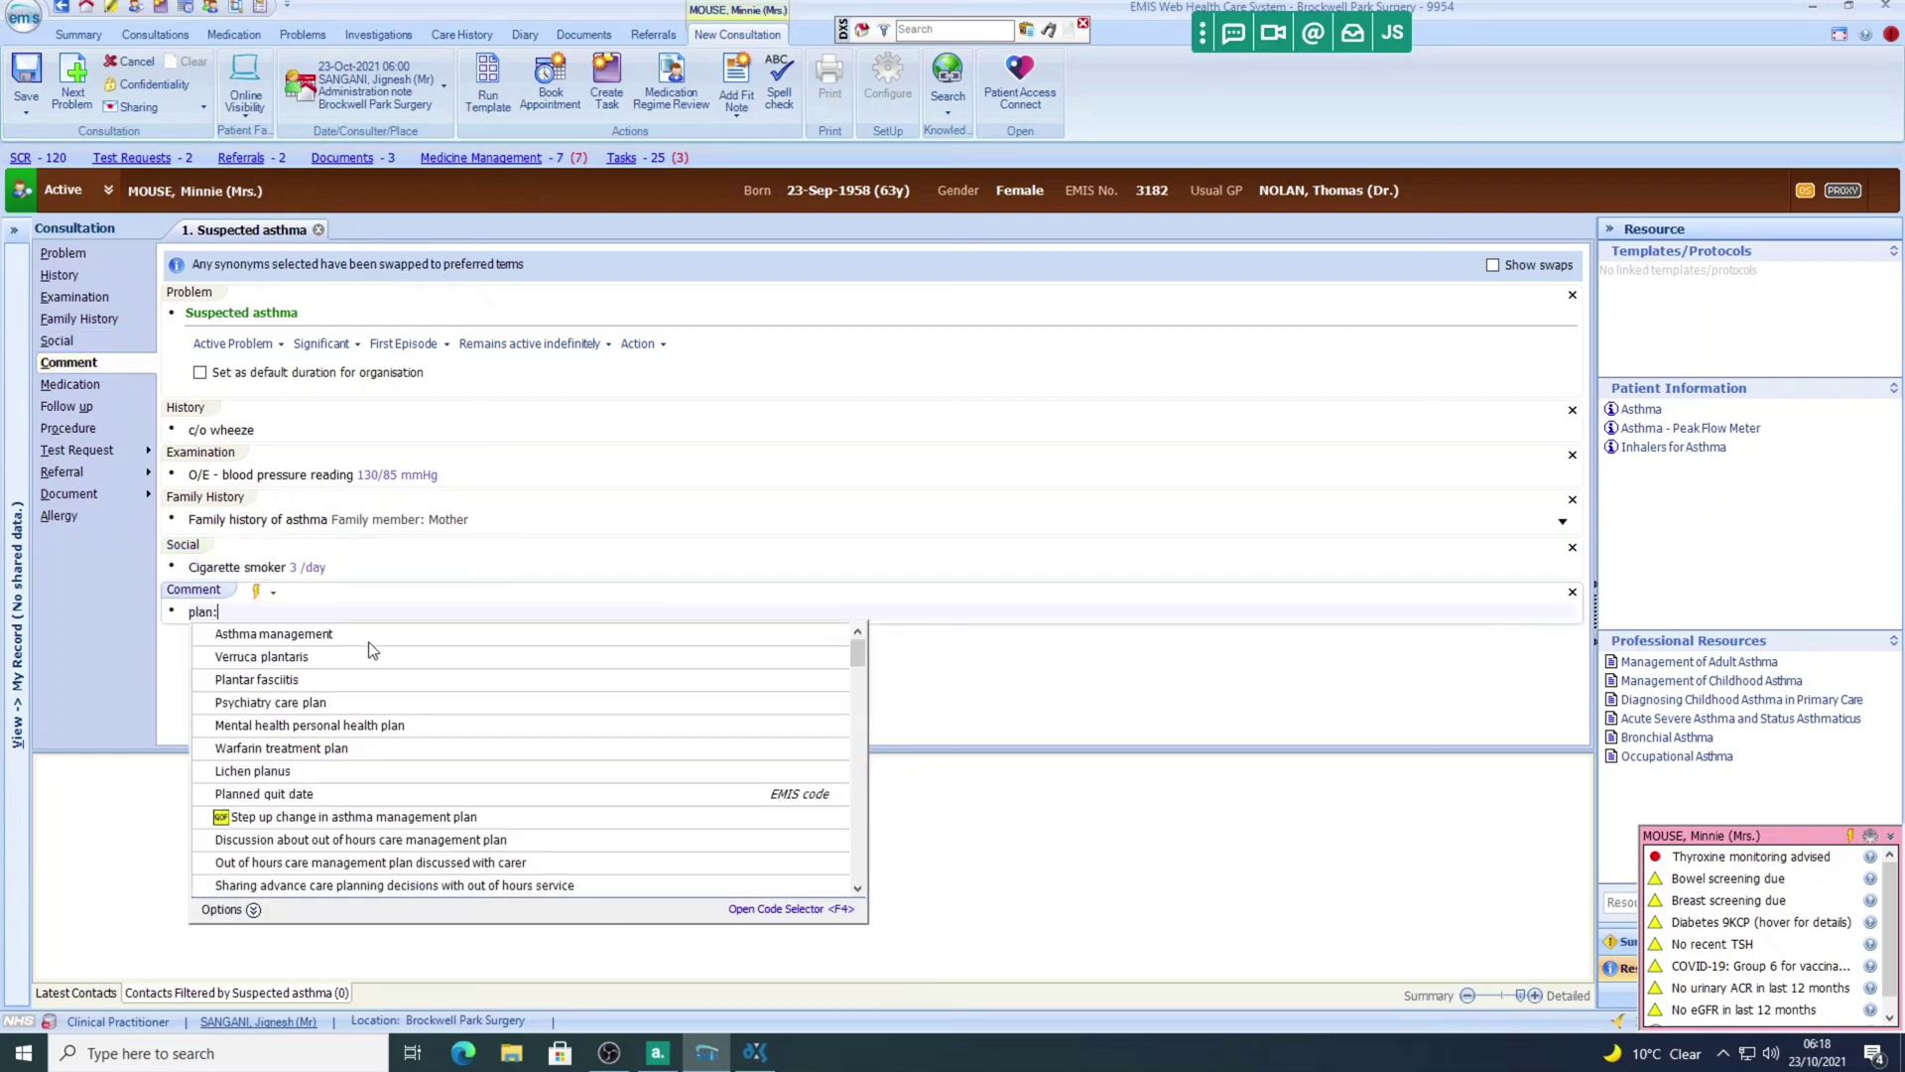
type(" pef")
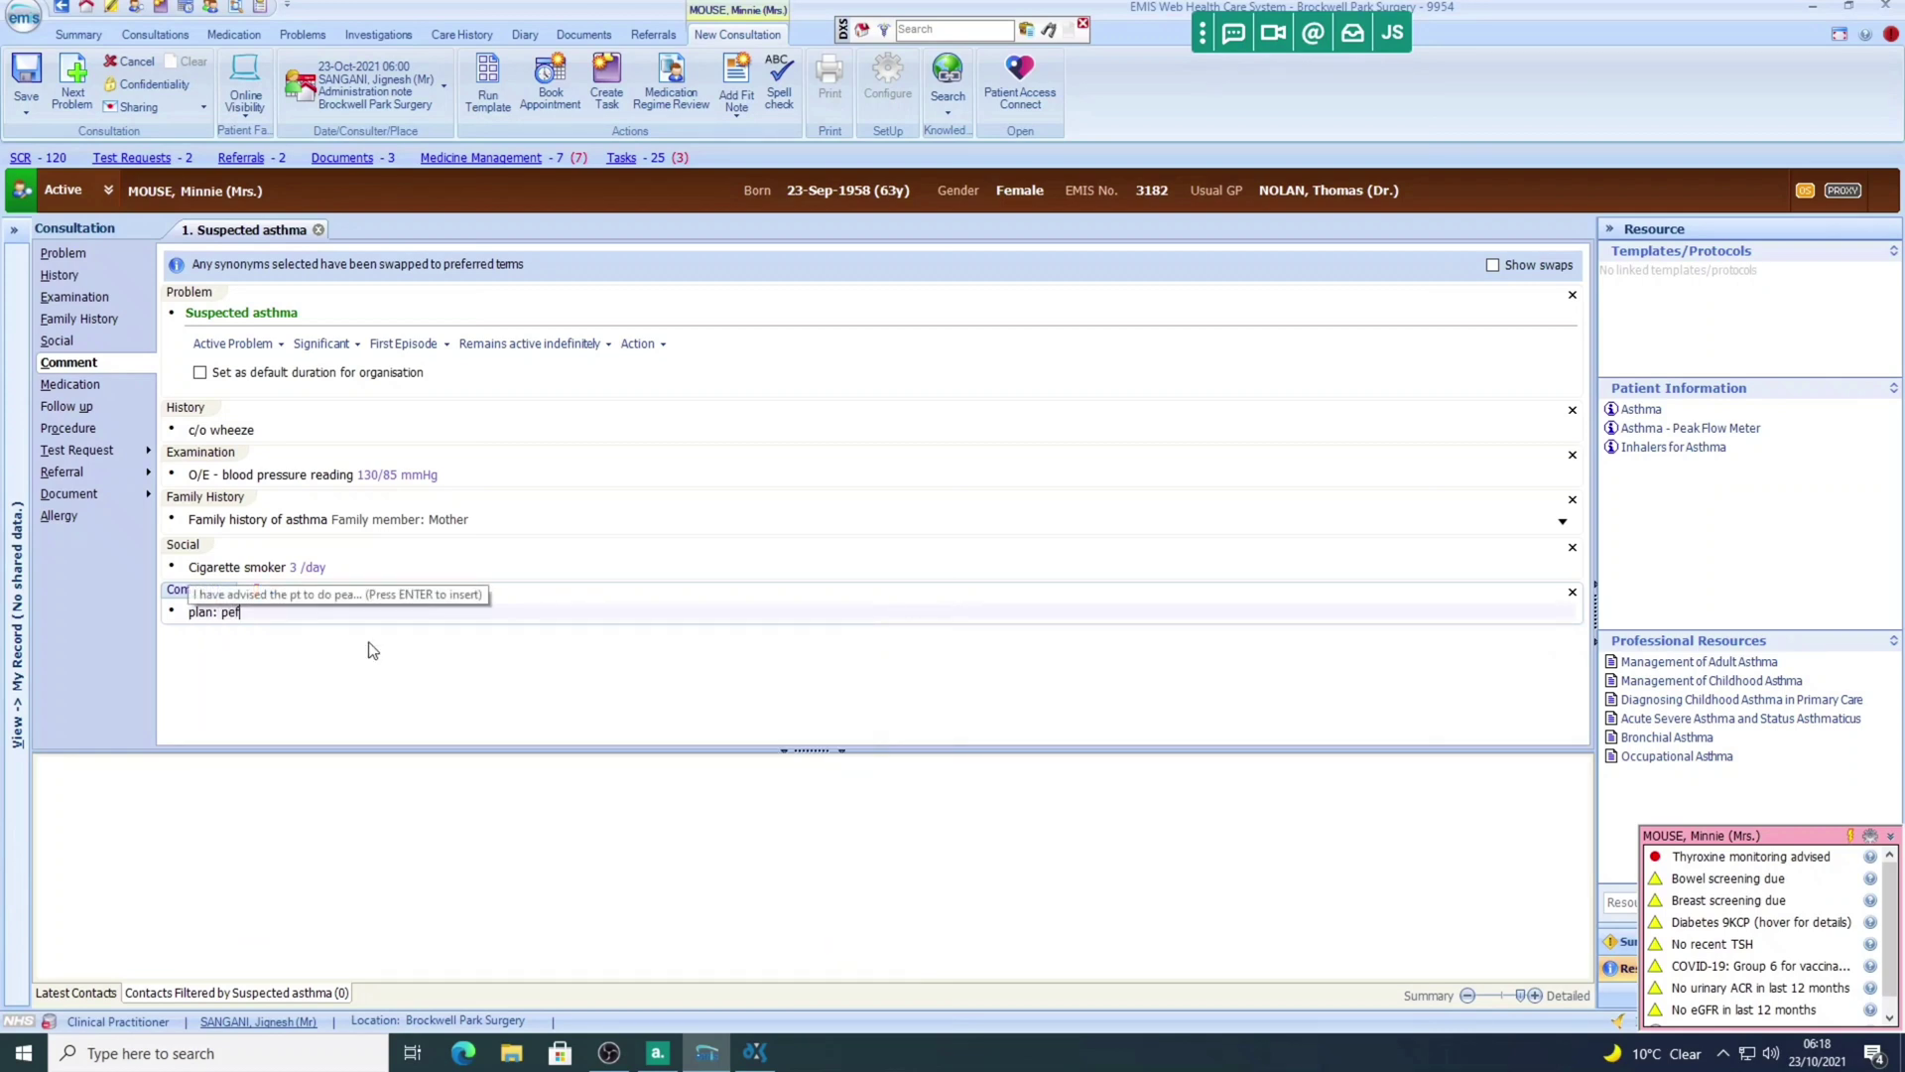
type(" for a")
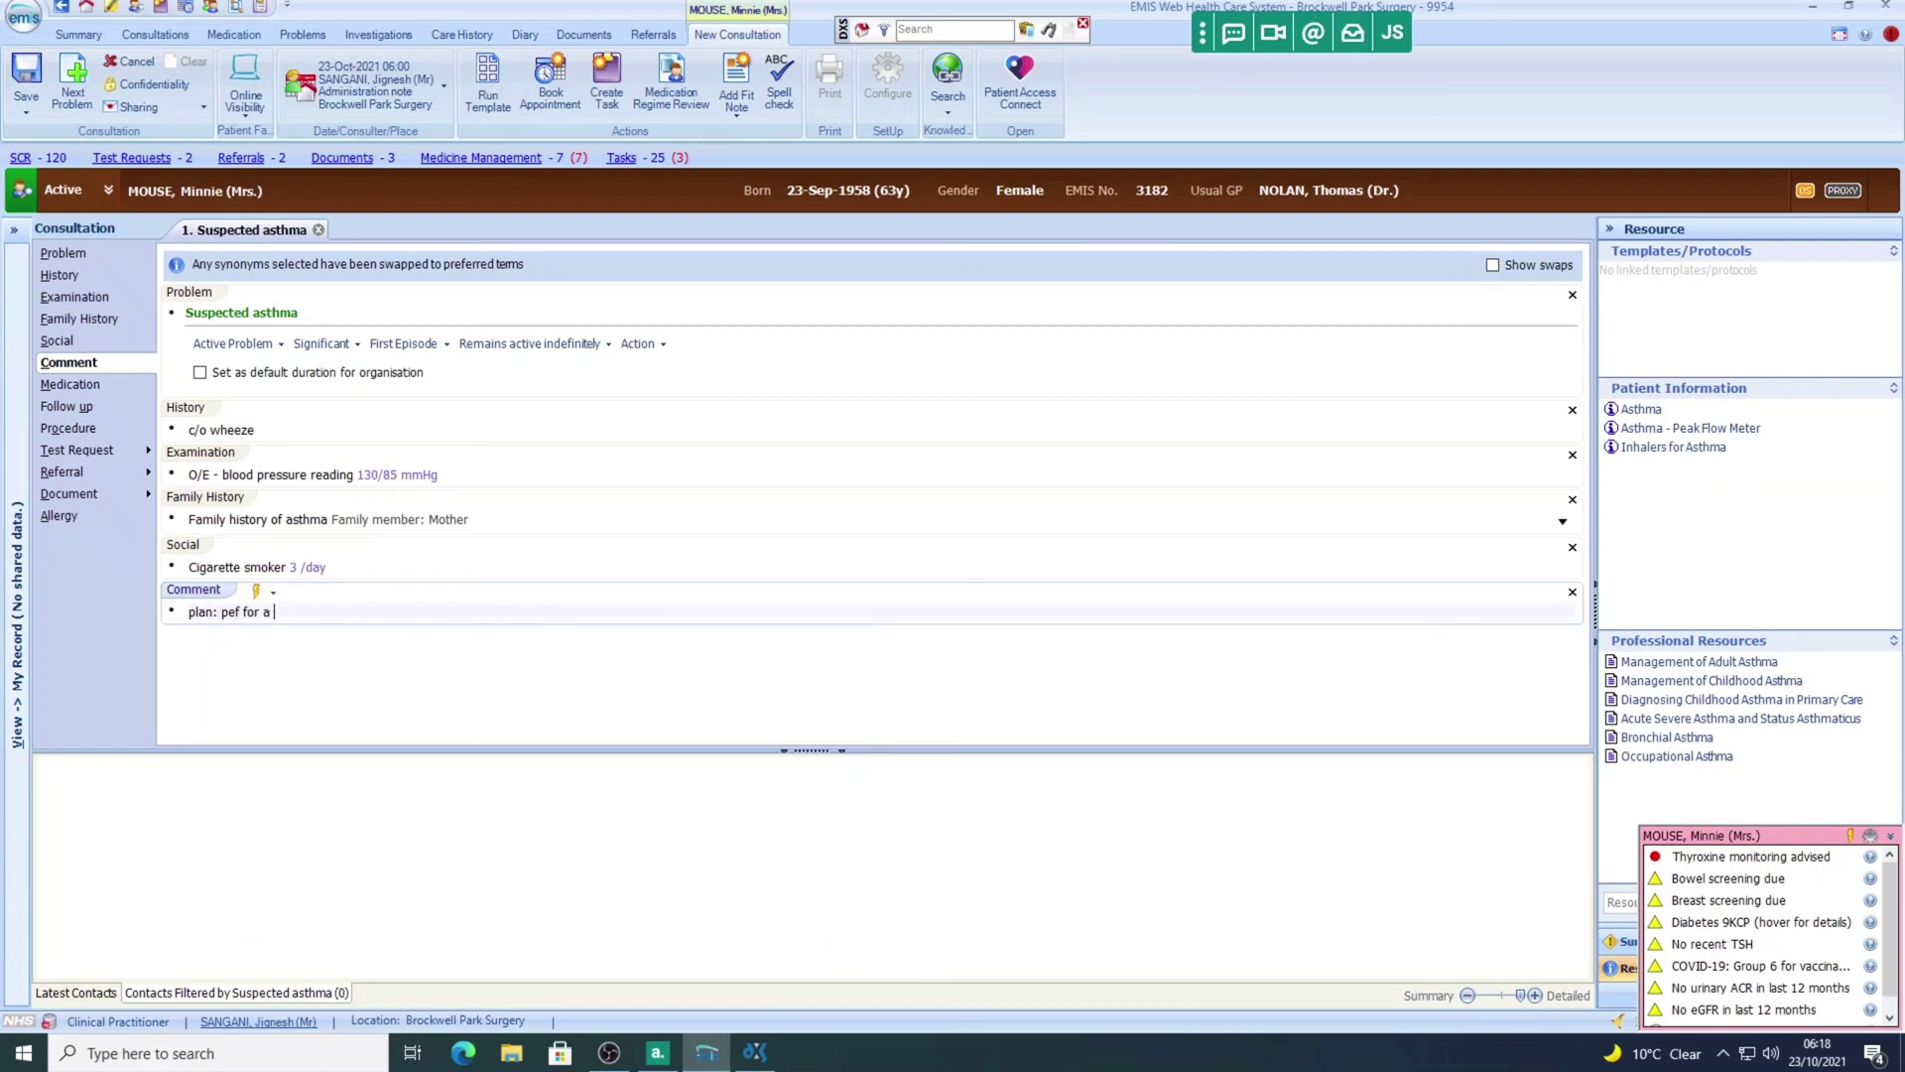
type(" we")
key("BackSpace")
key("BackSpace")
type("2 w")
type("eeks and se")
type("nd in")
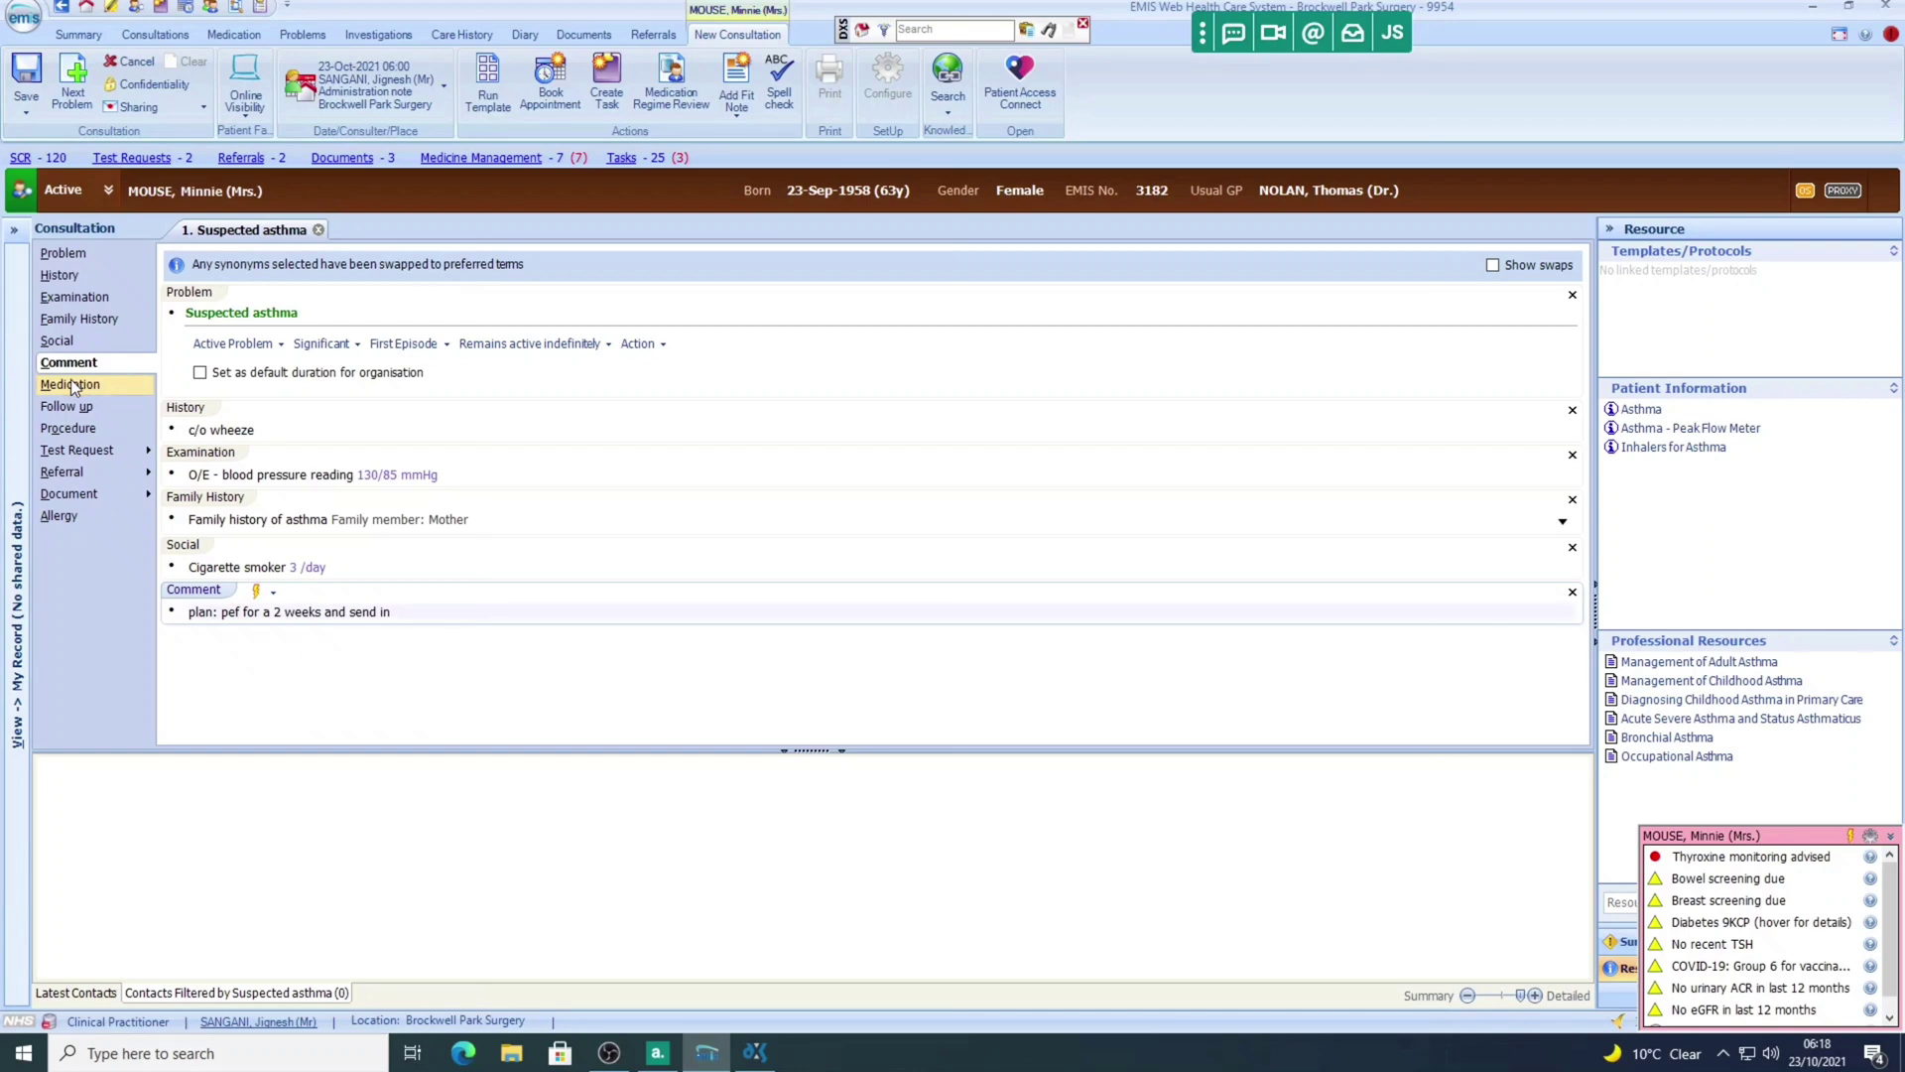
left_click(77, 389)
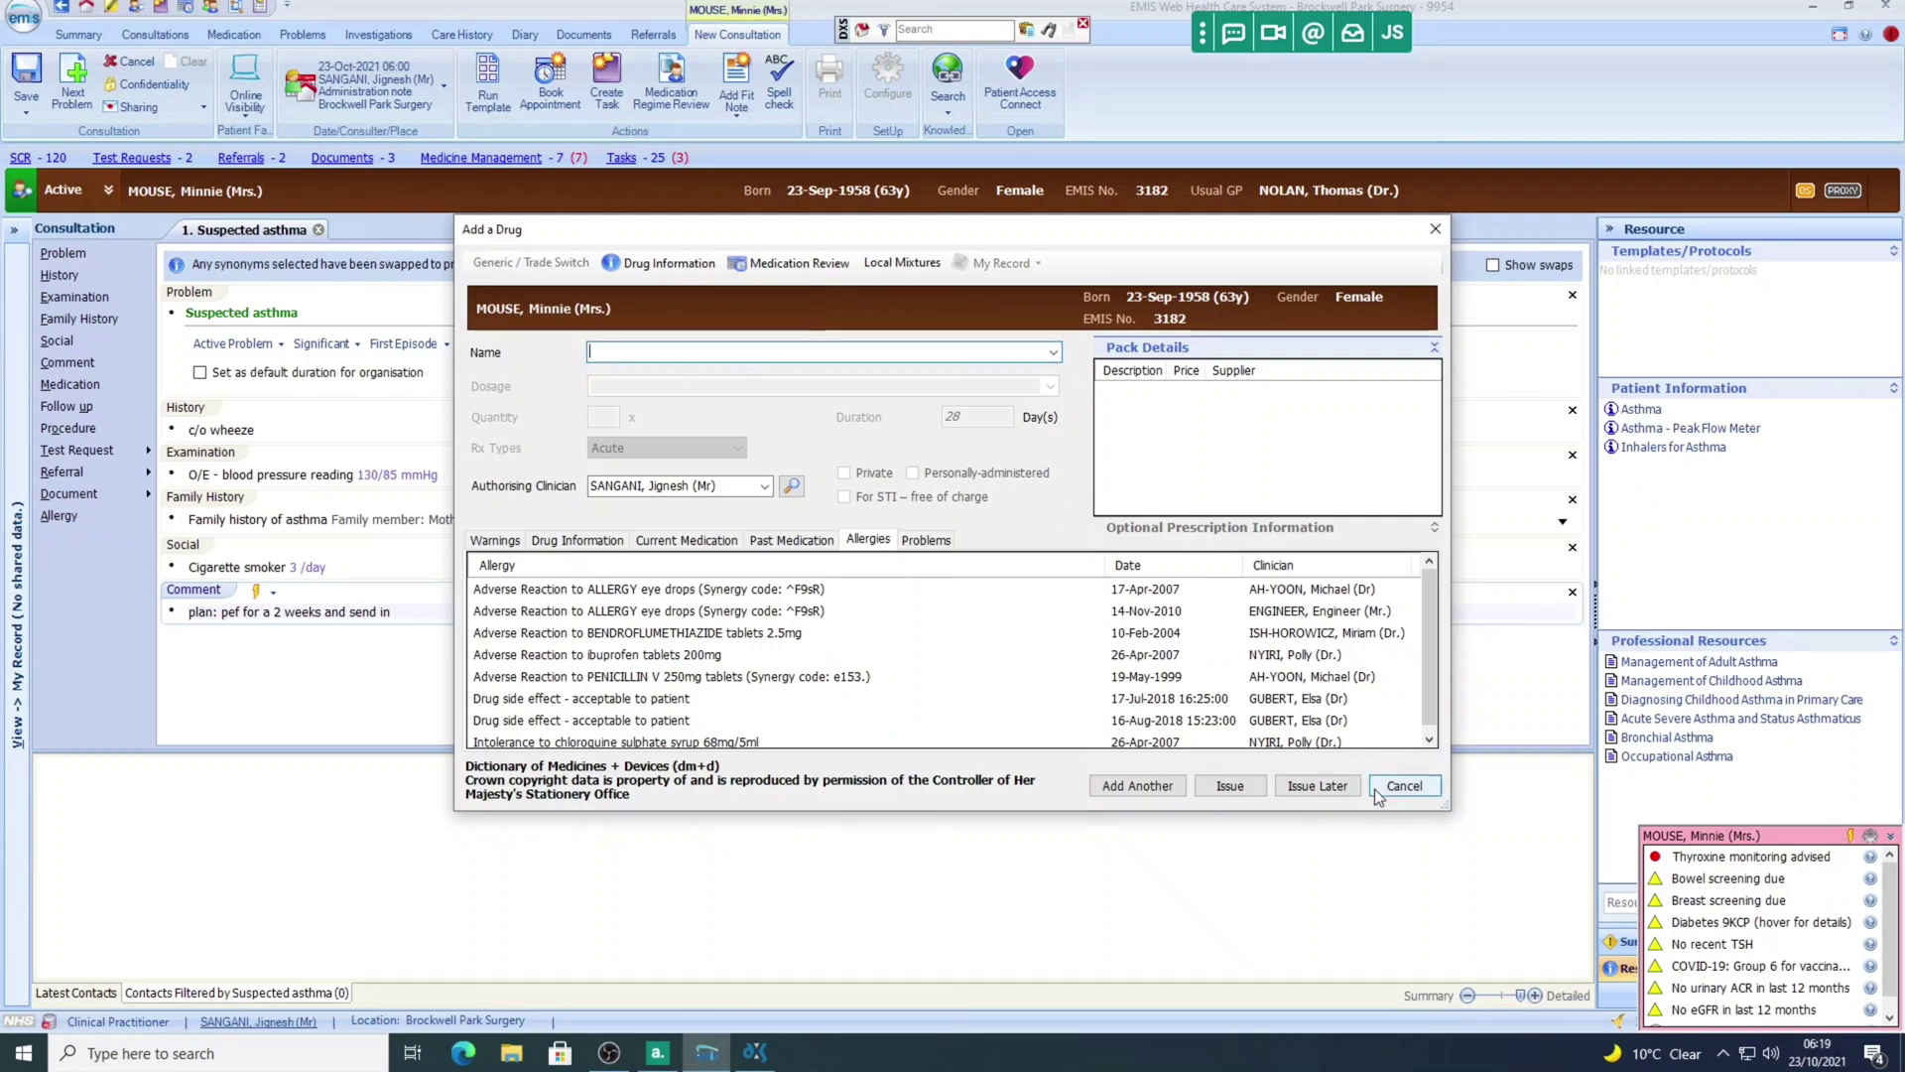
left_click(1404, 787)
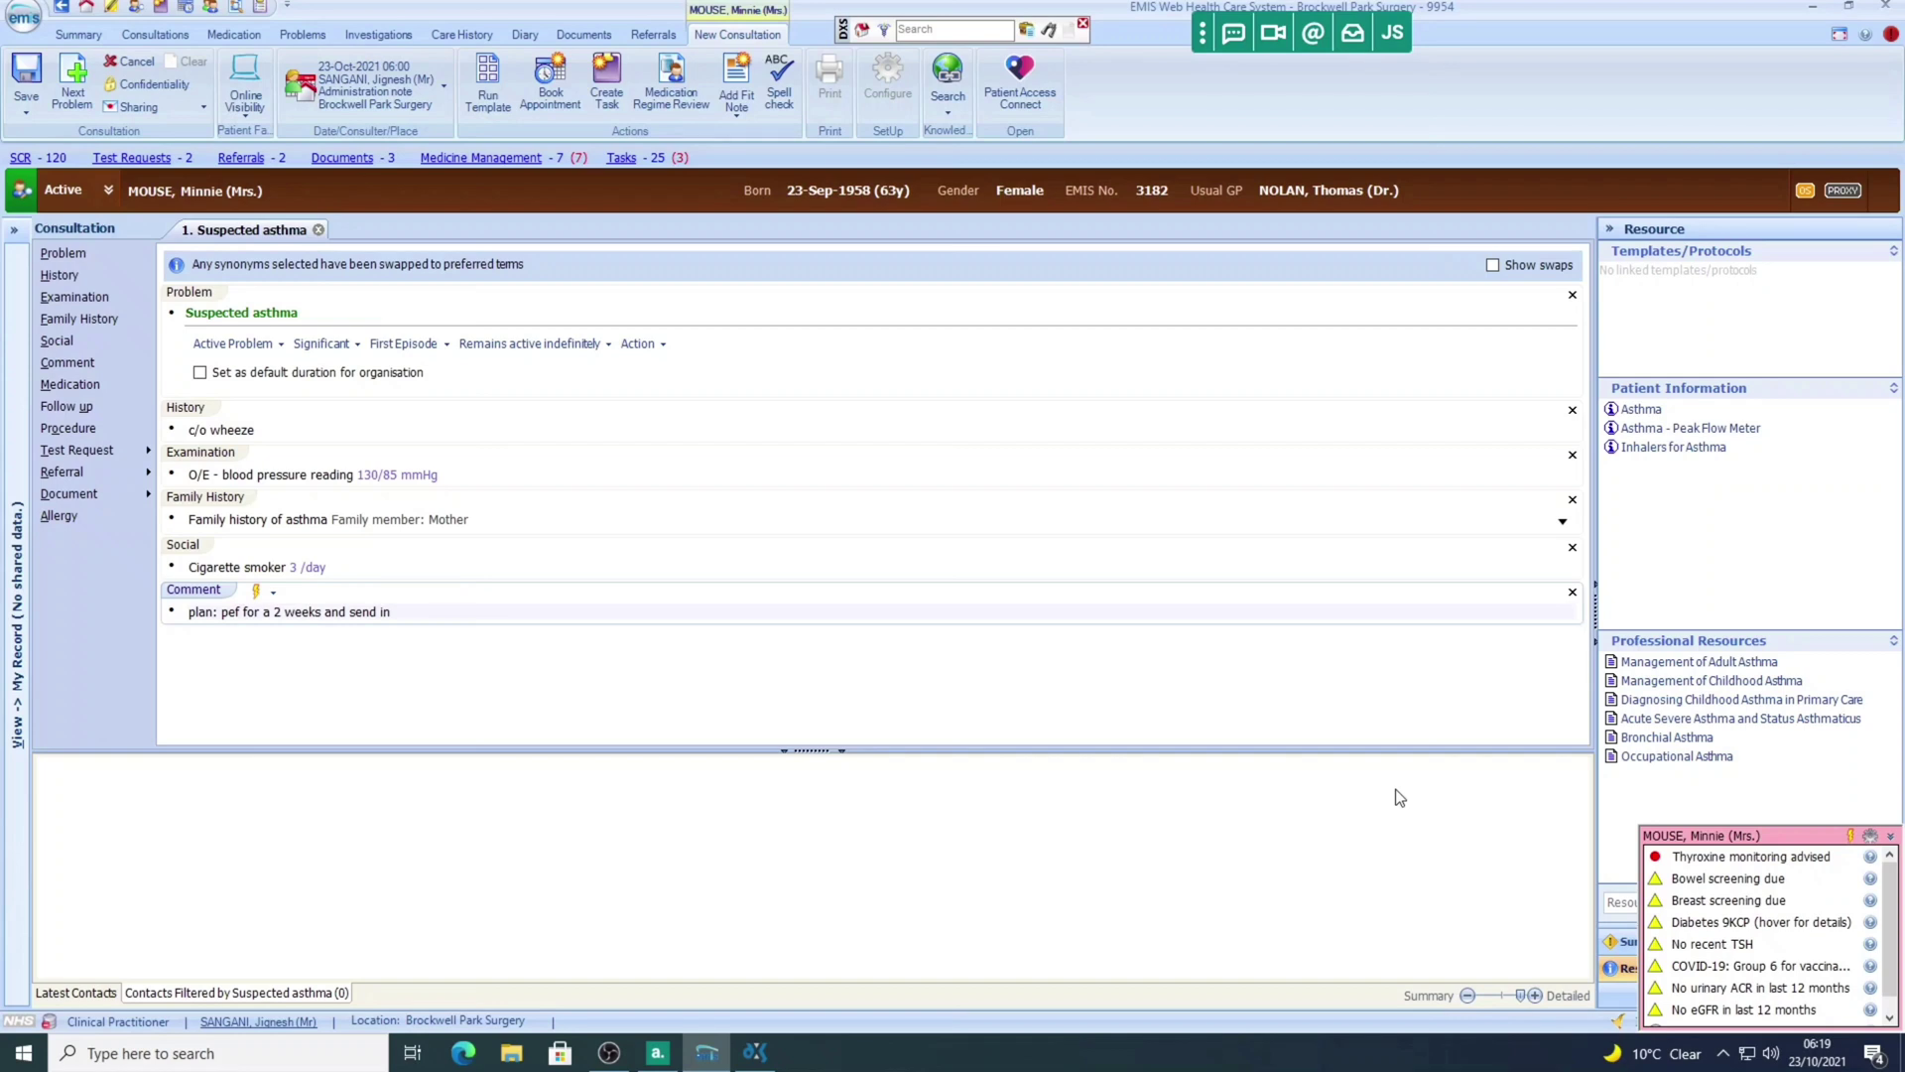
left_click(78, 409)
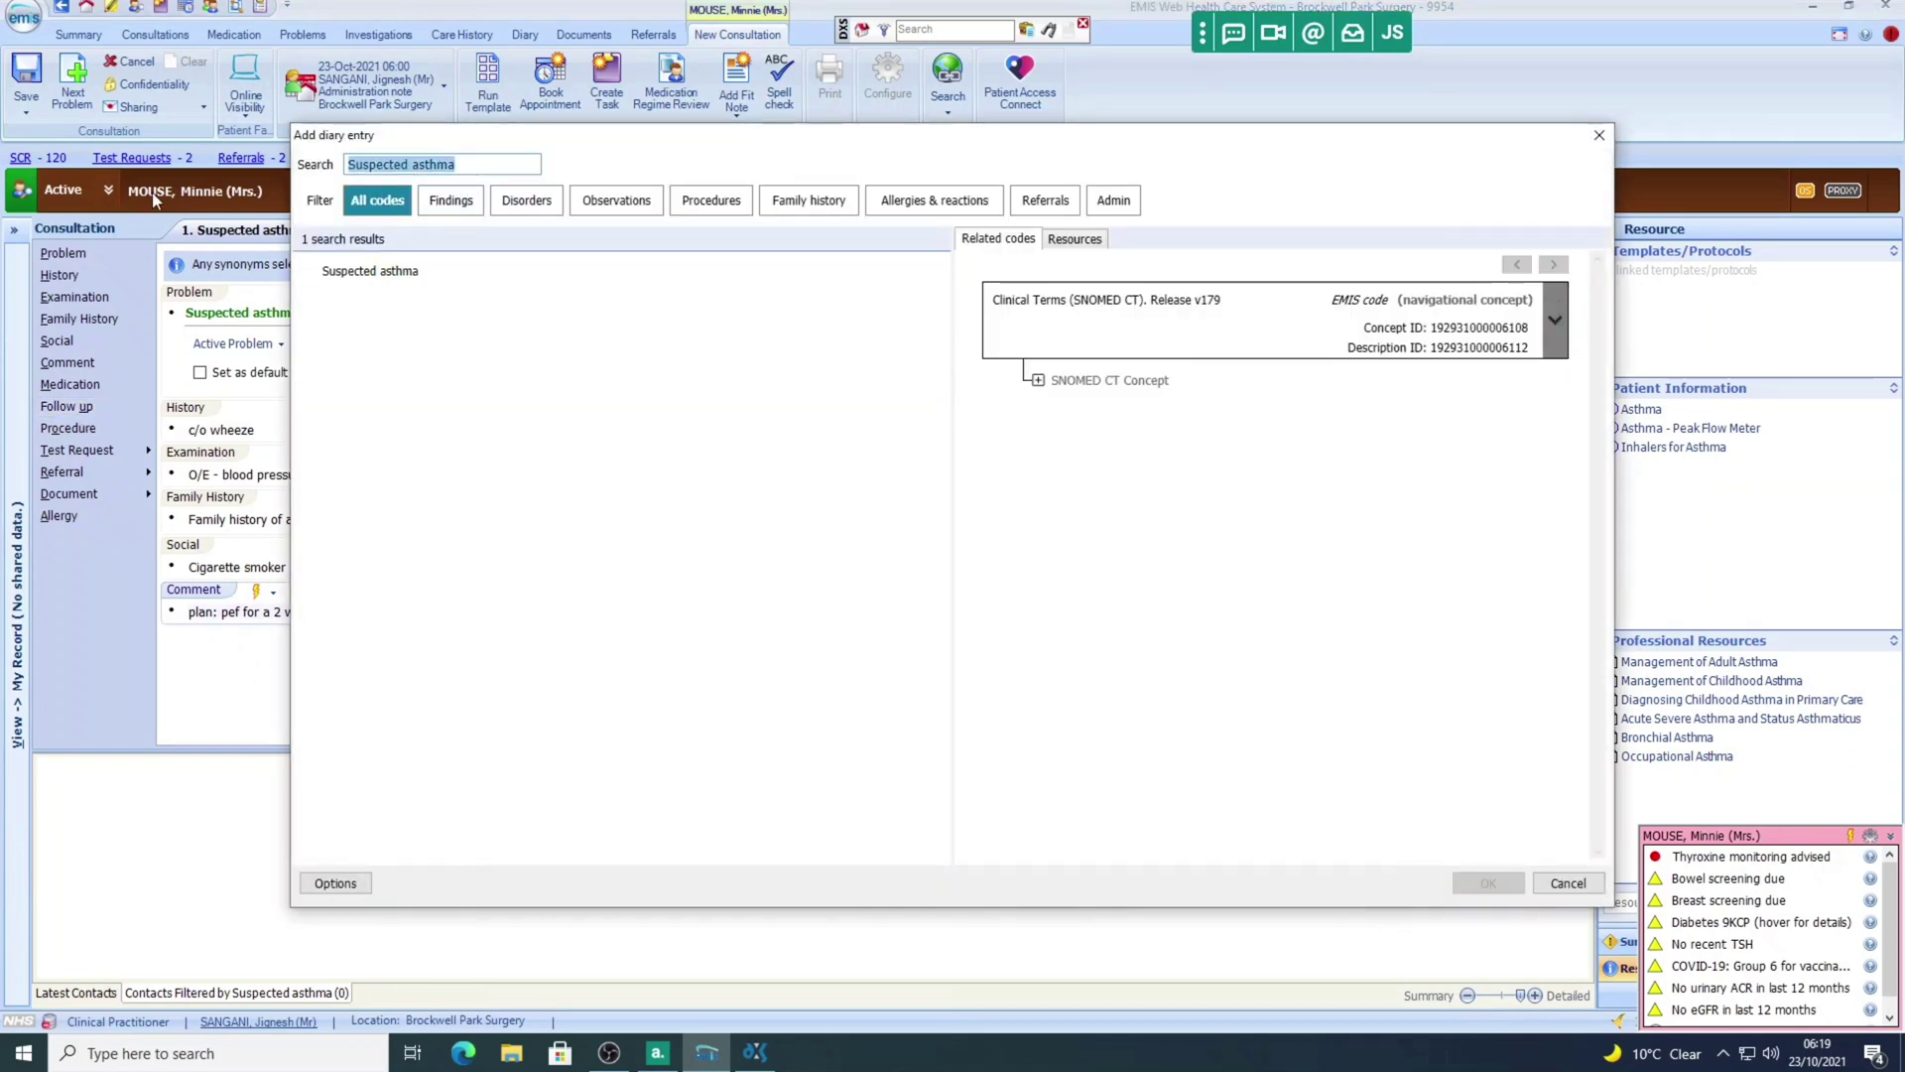
type("asth")
type("ma follow")
key("Down")
key("Return")
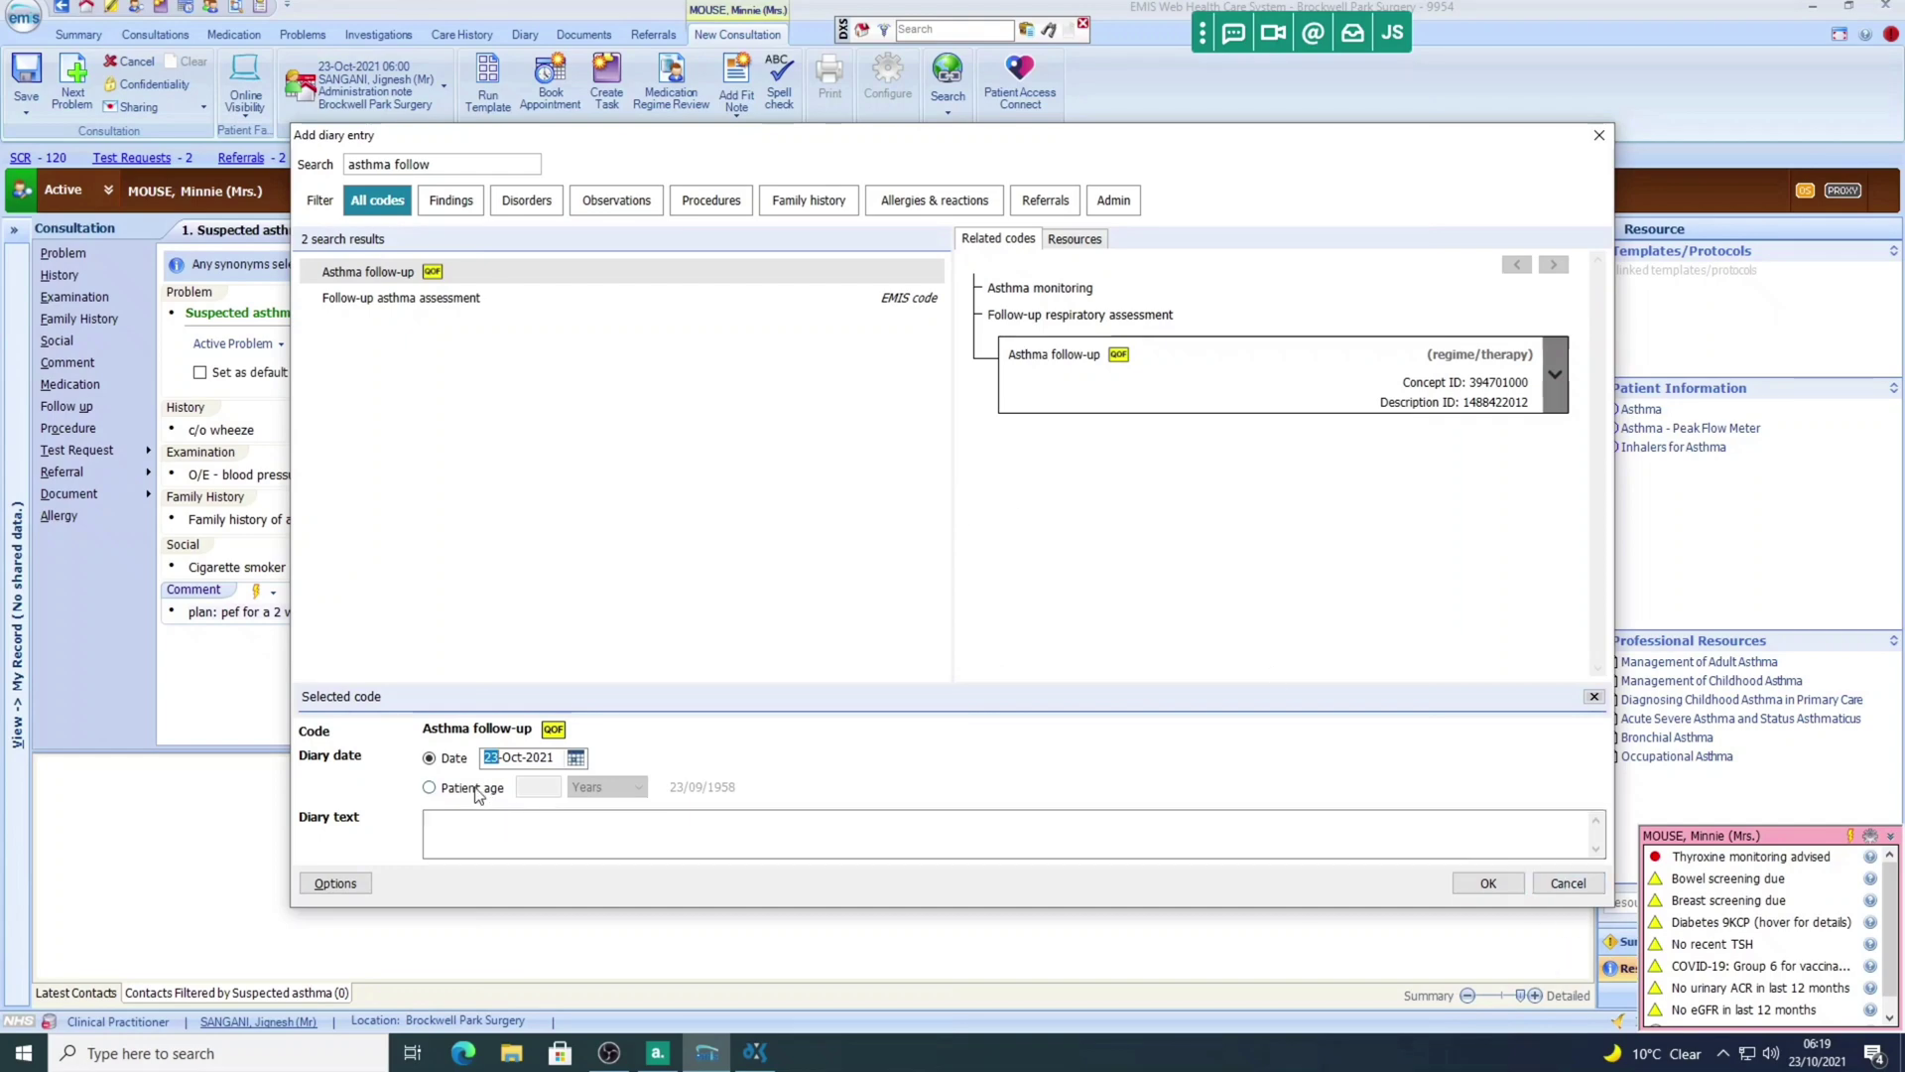
key("Right")
key("Right")
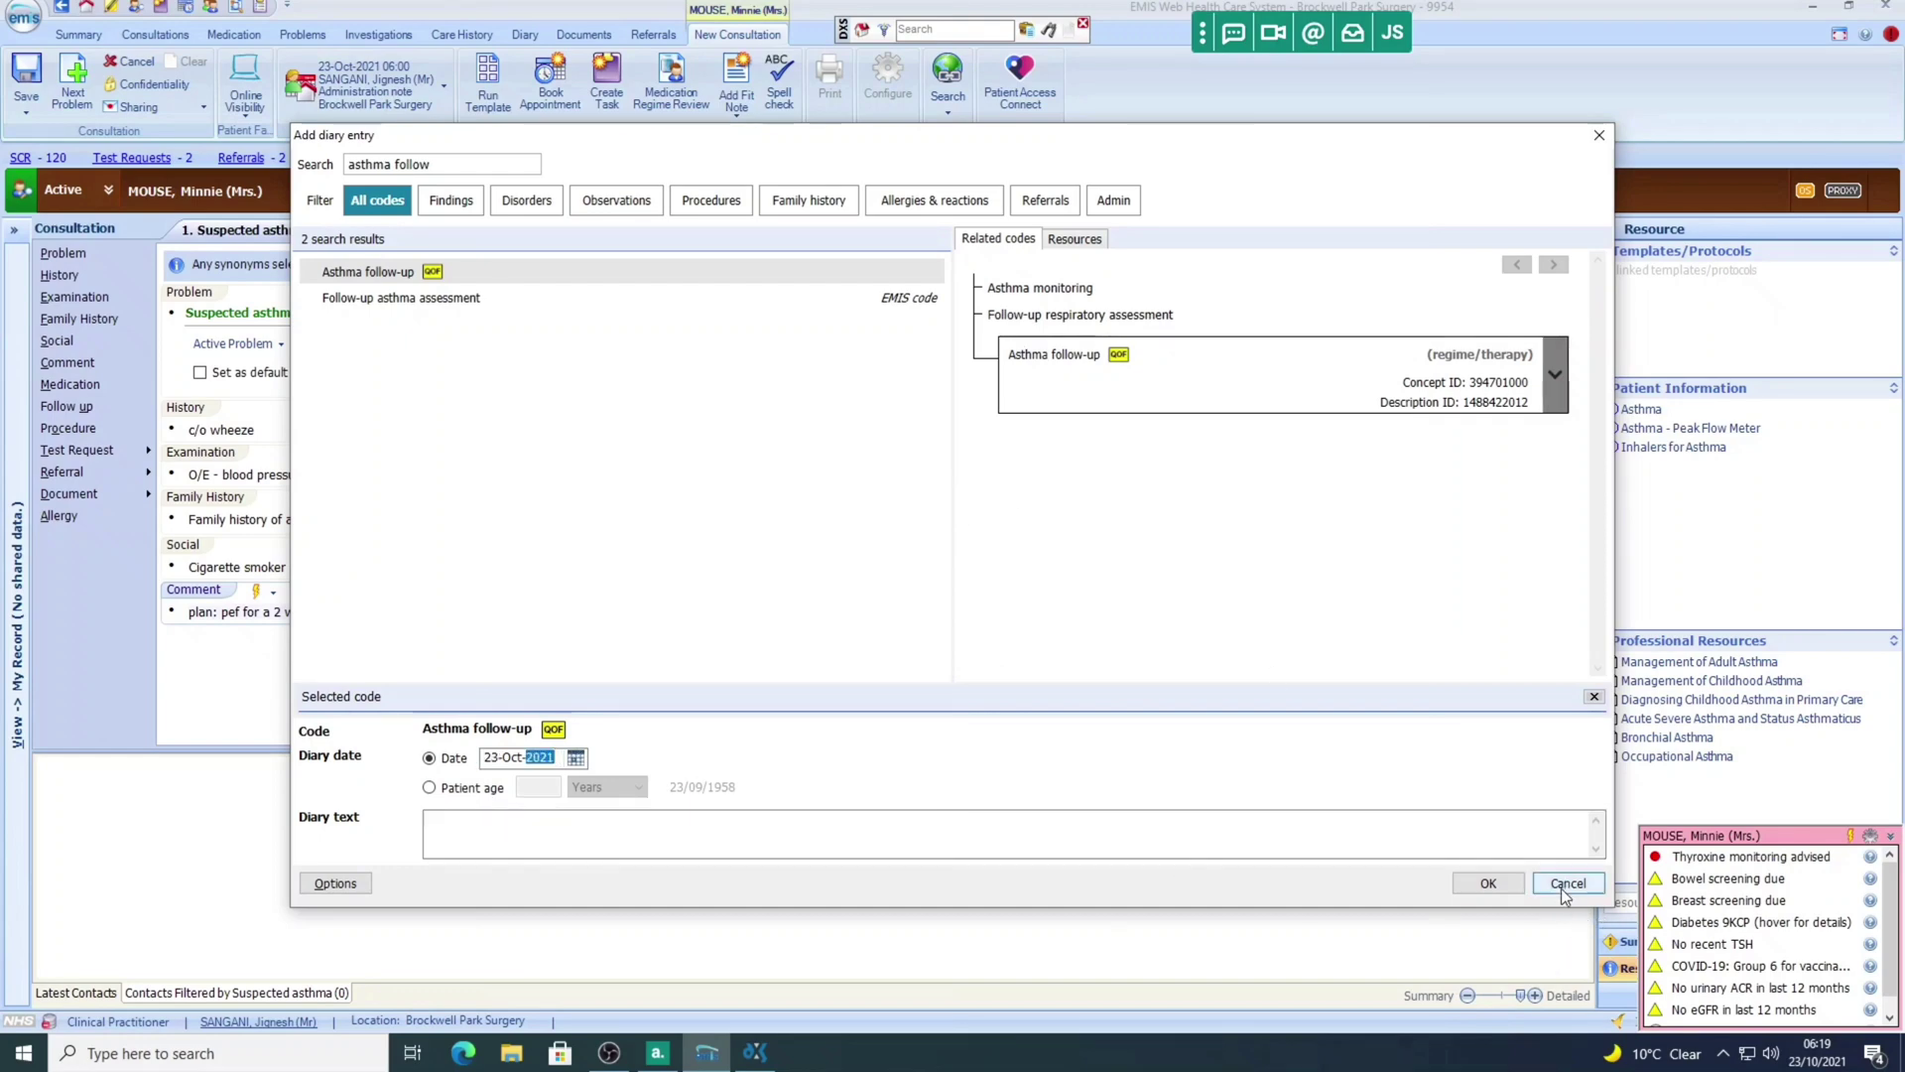
left_click(1565, 888)
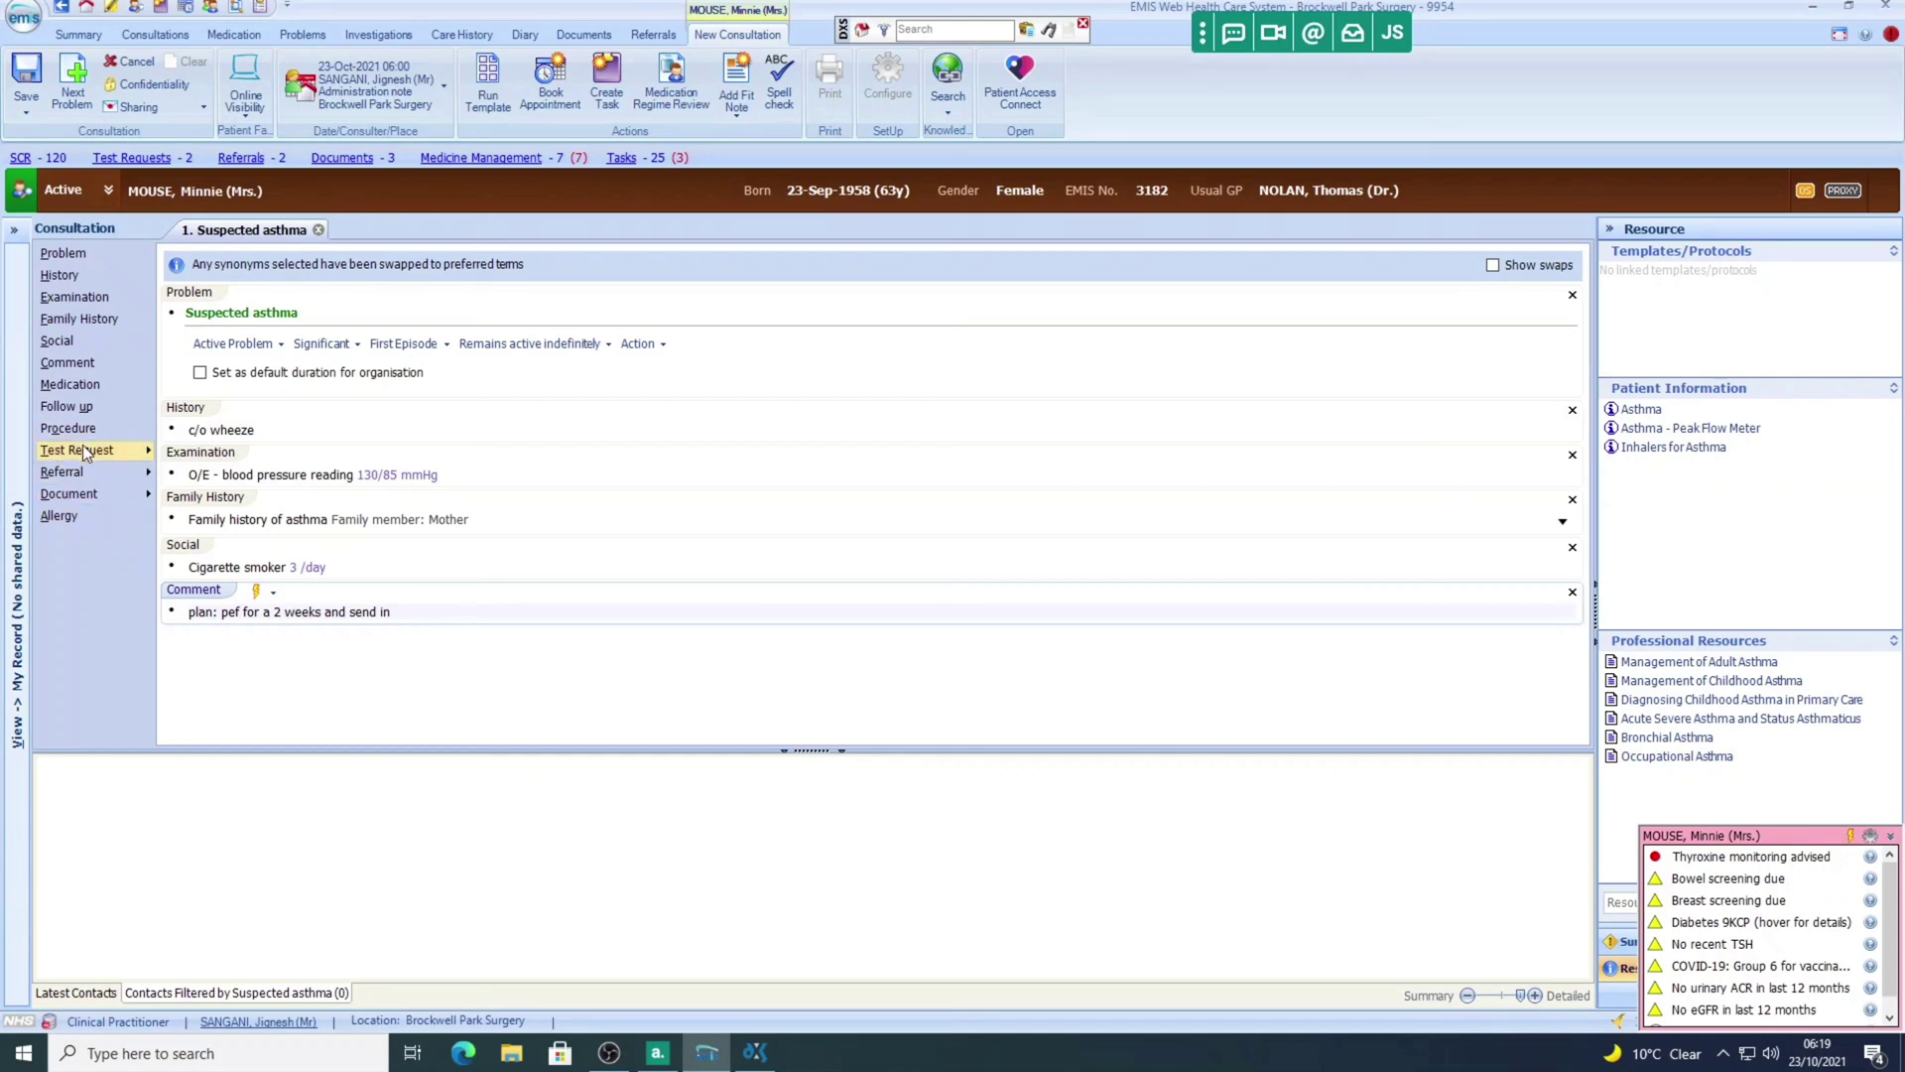
left_click(83, 496)
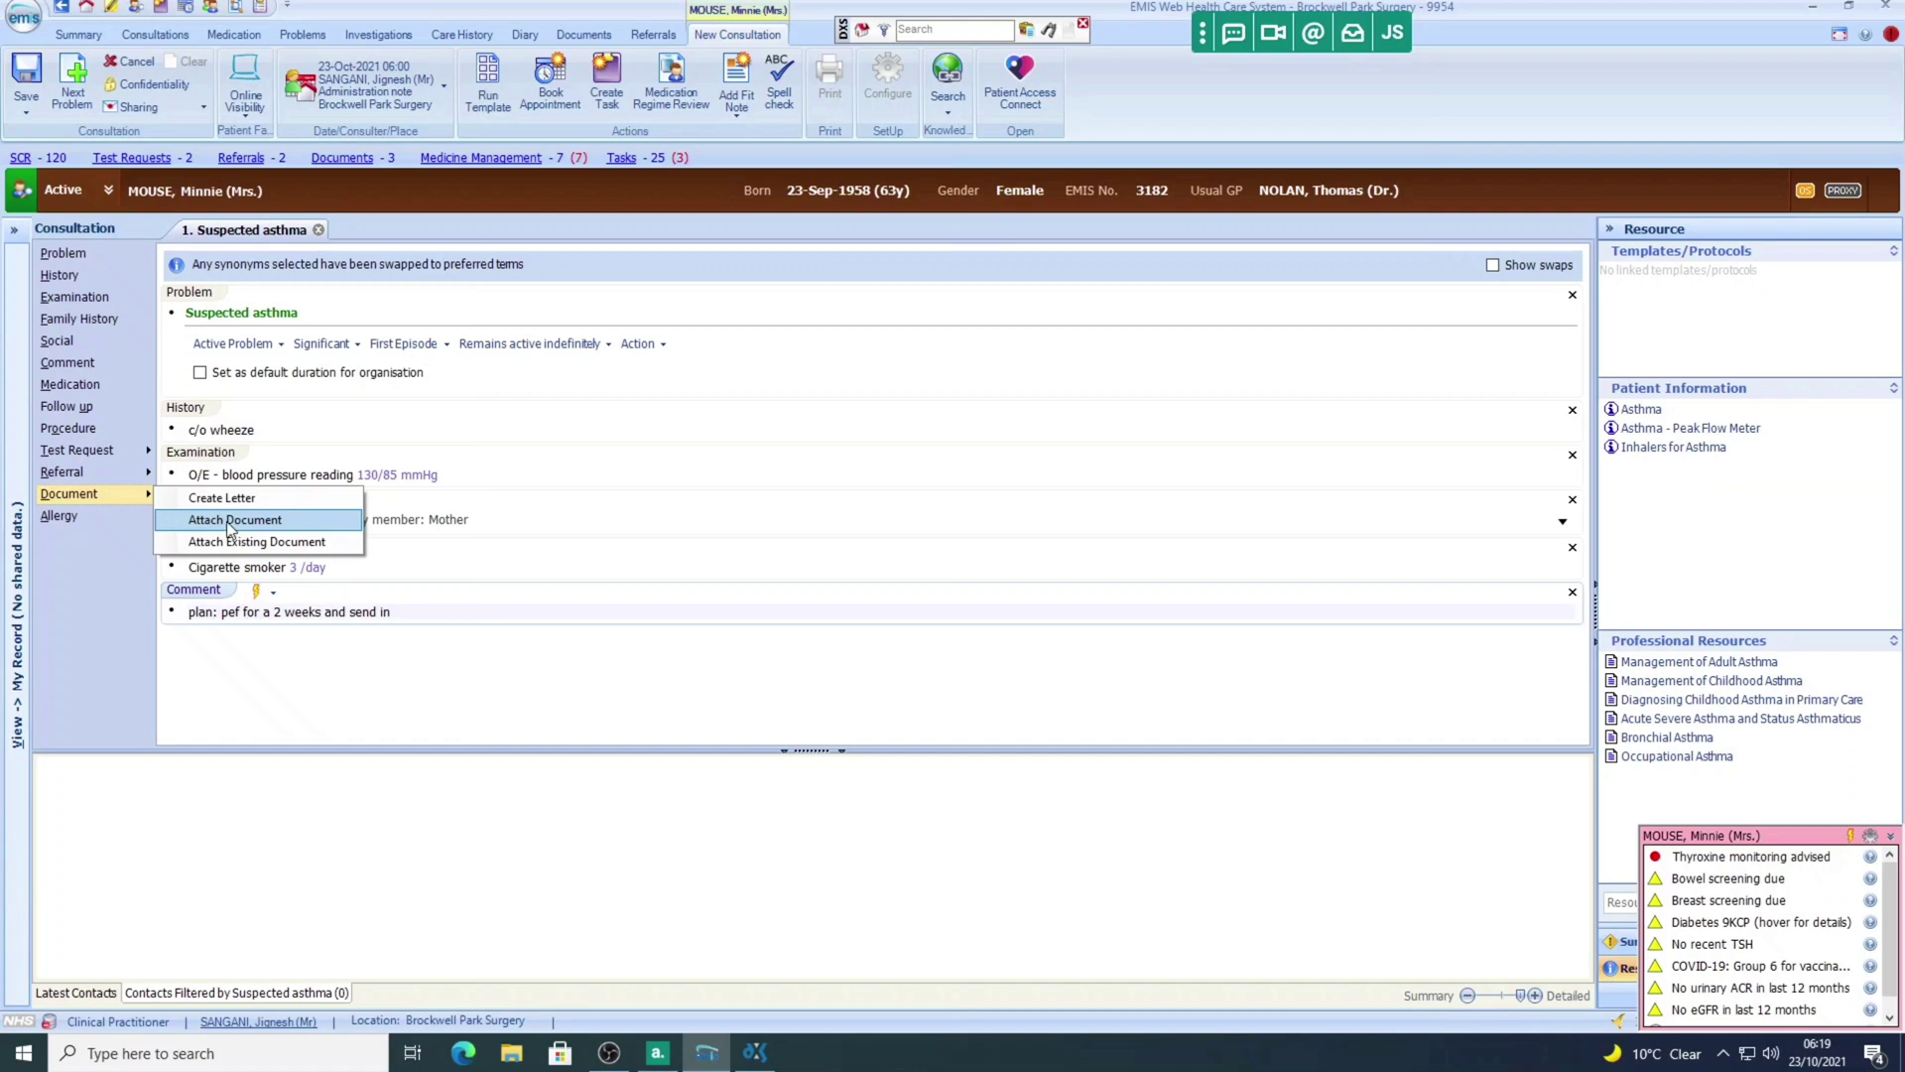
left_click(65, 513)
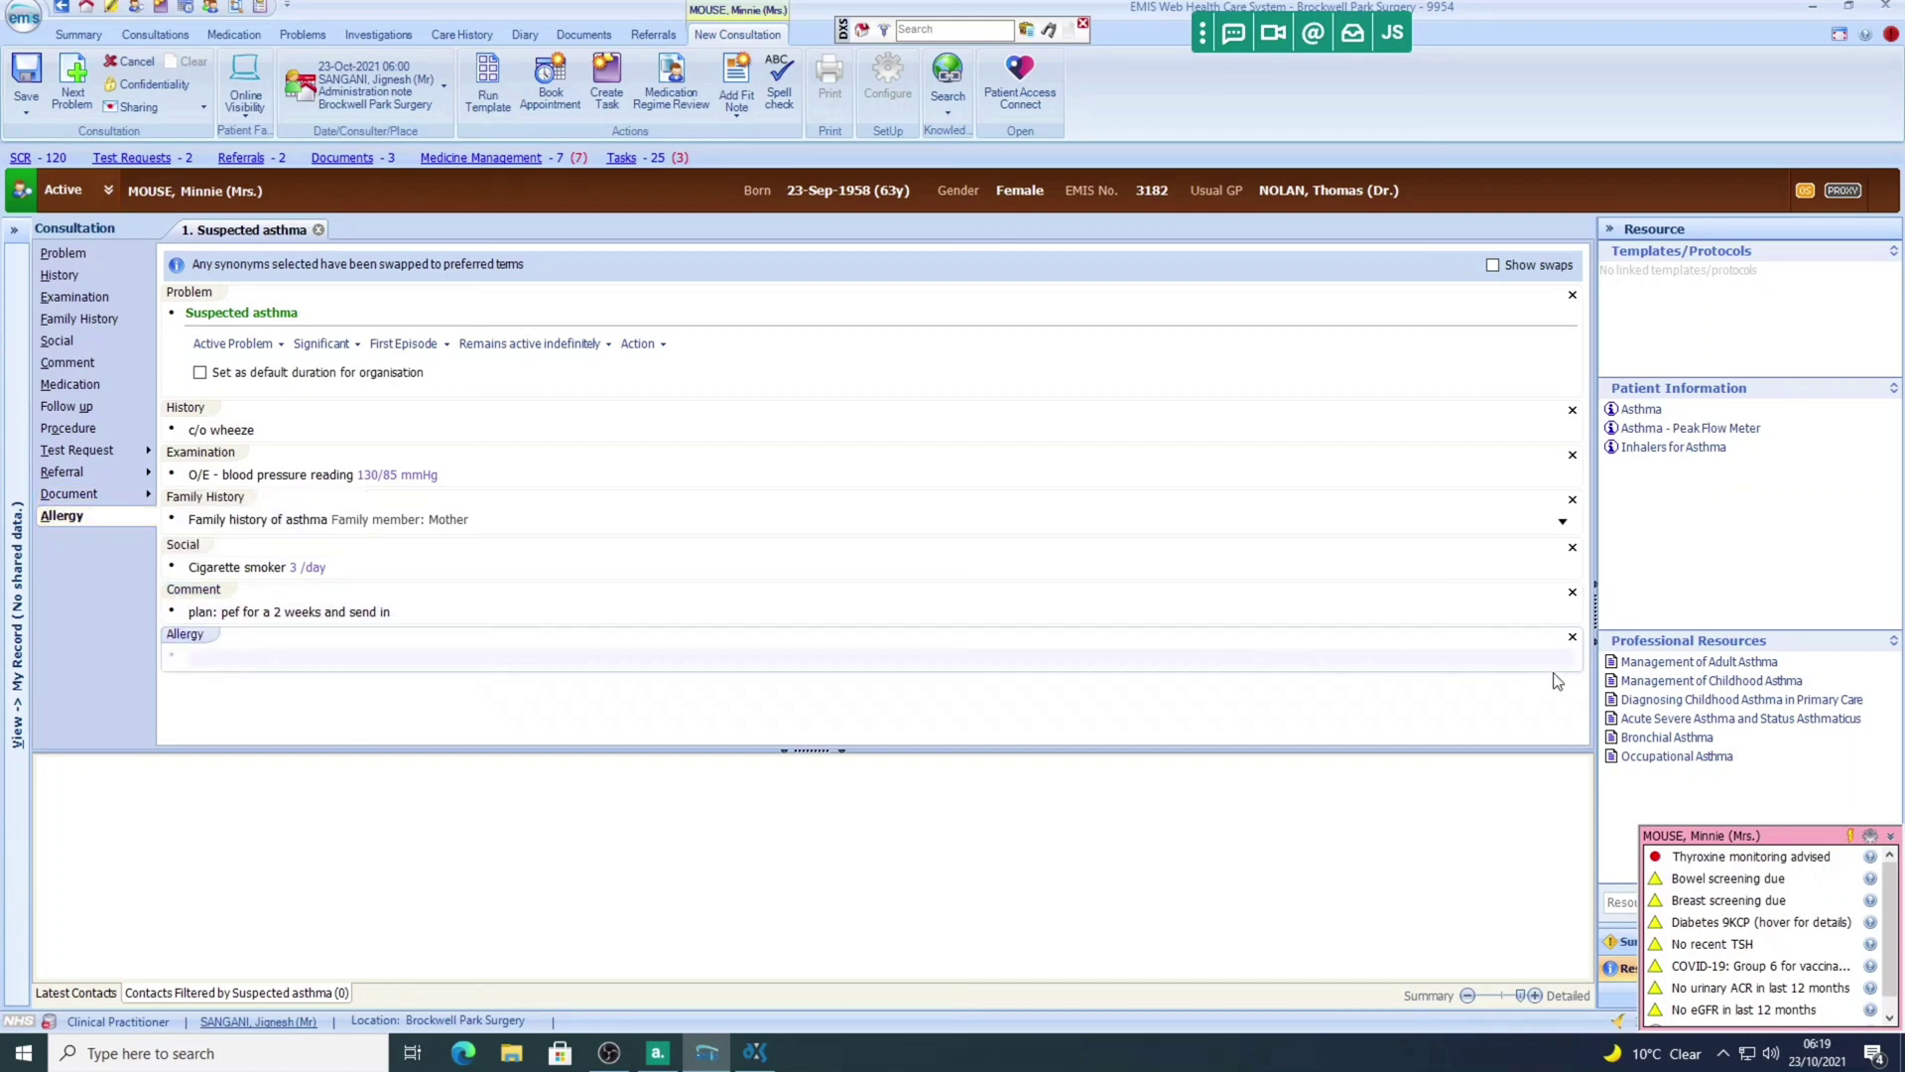
left_click(1571, 637)
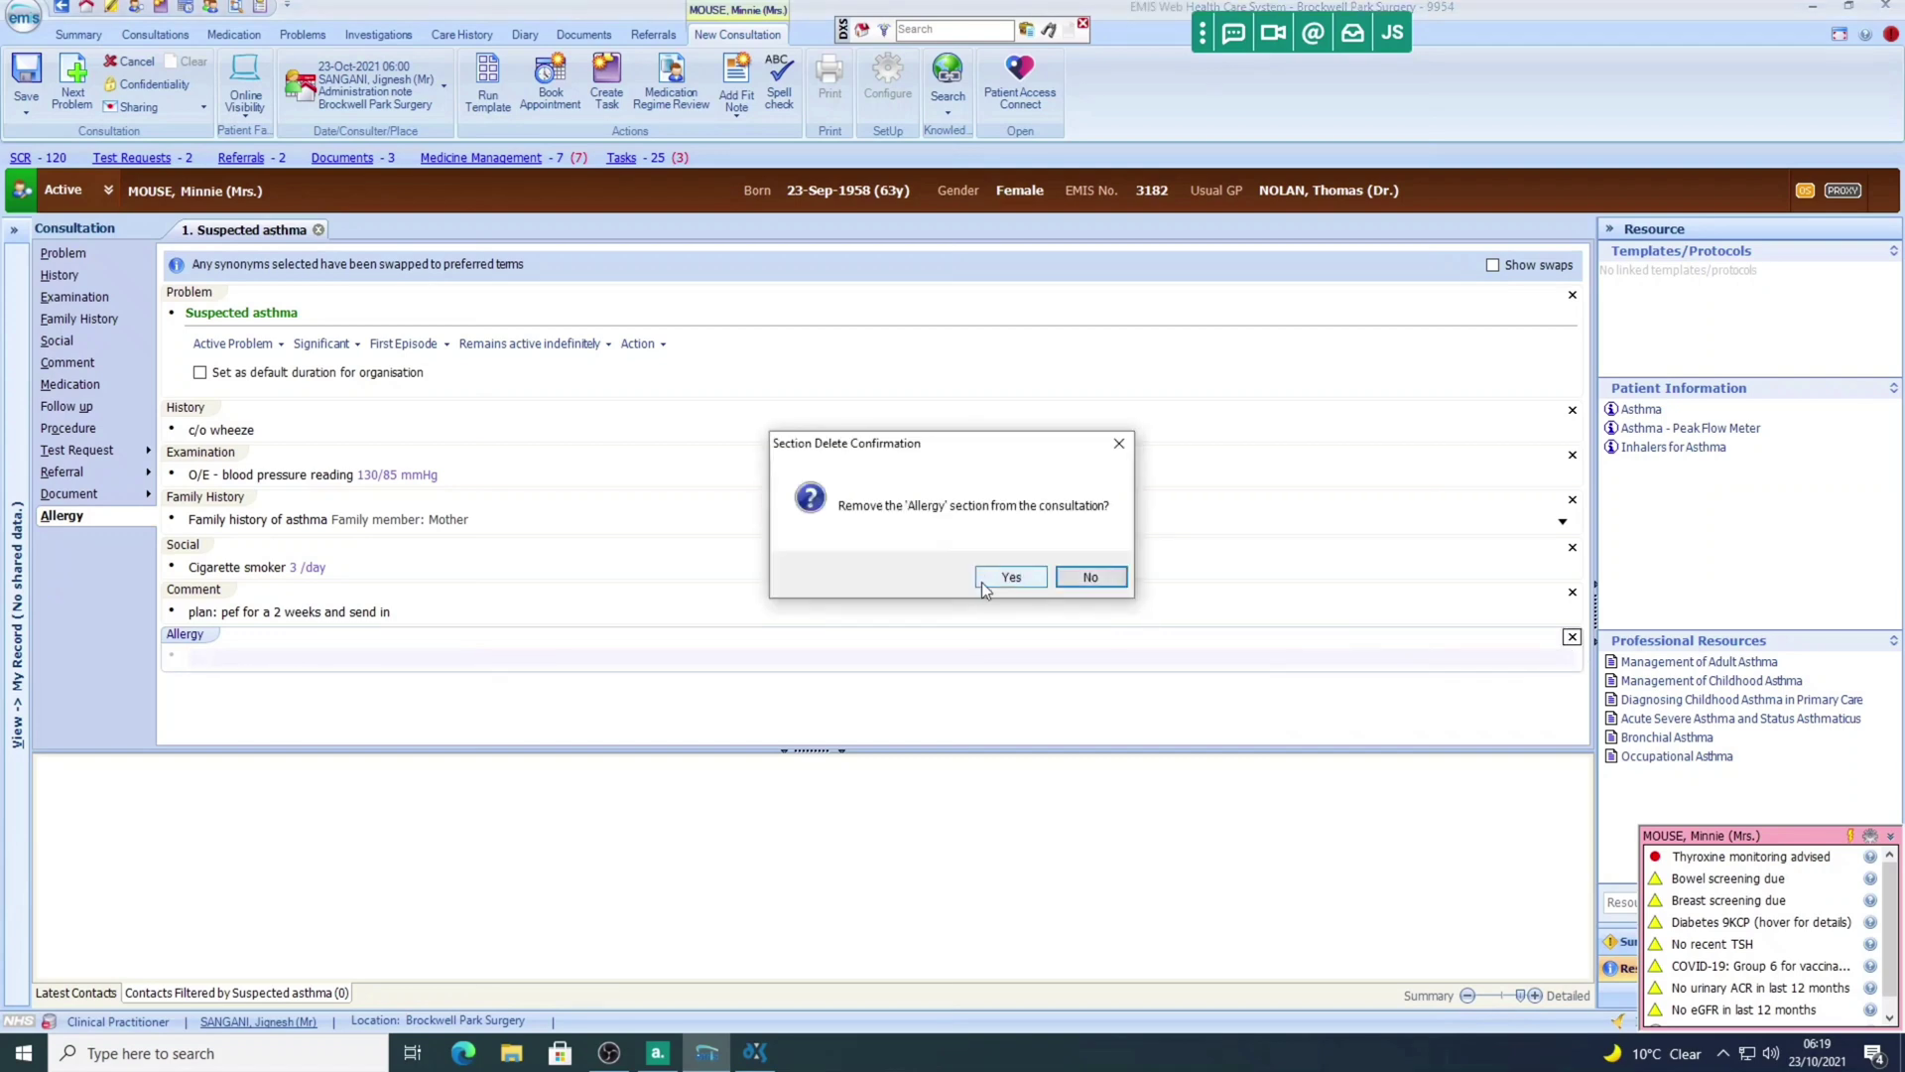
left_click(997, 581)
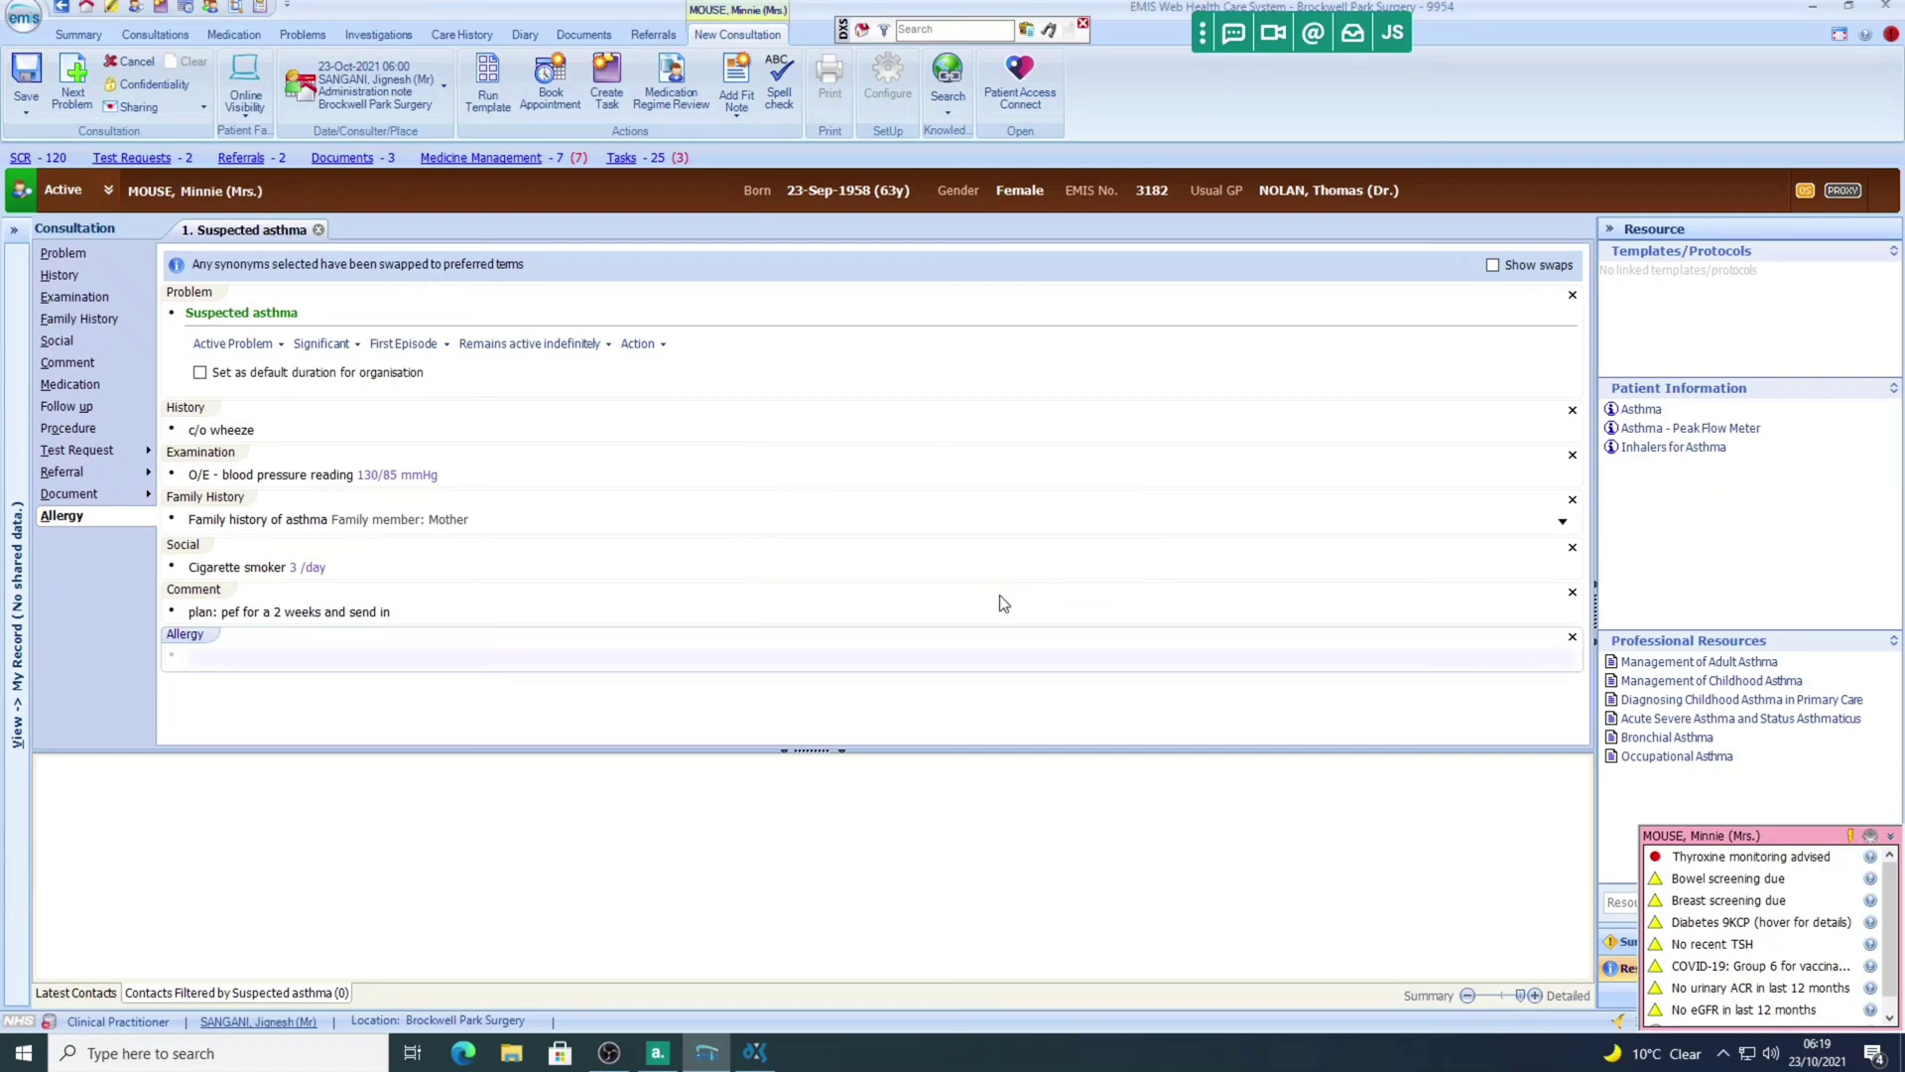
left_click(27, 89)
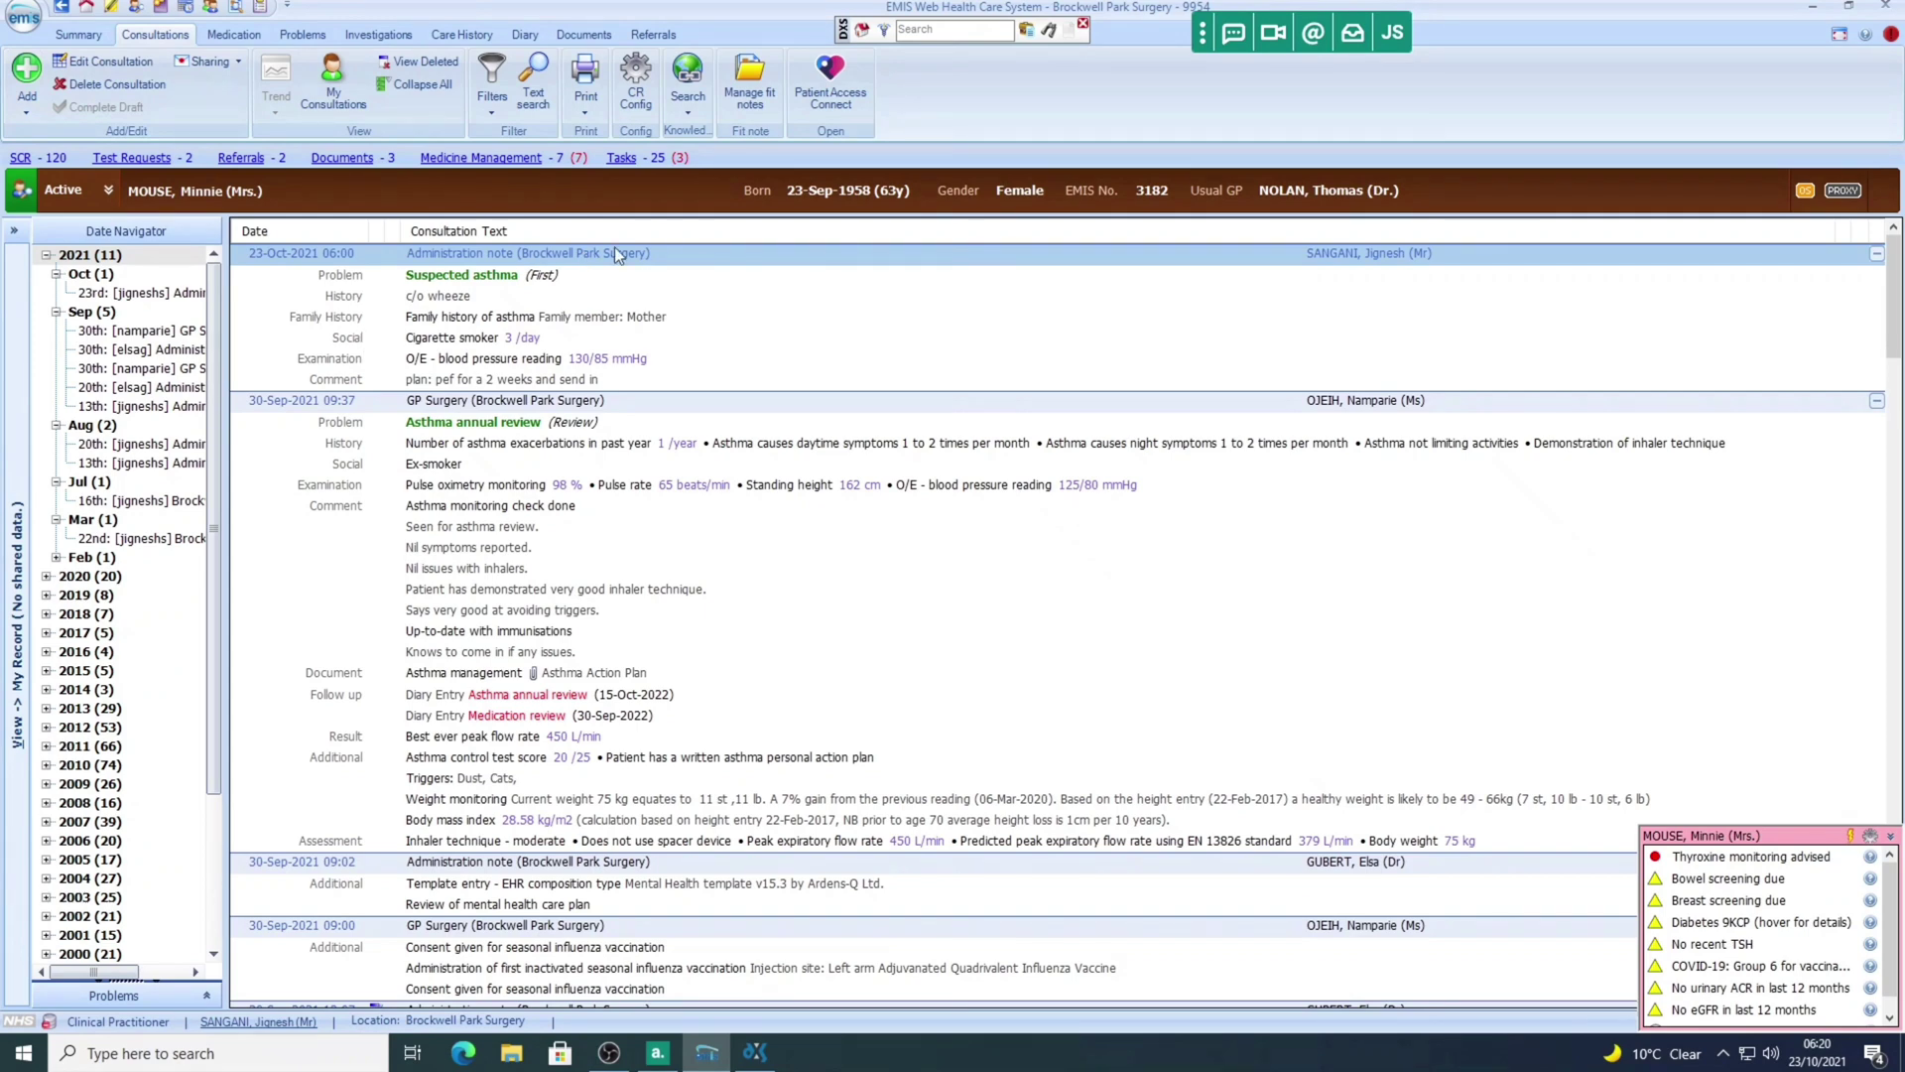
Step: Reopen the saved 23-Oct-2021 asthma consultation for editing from the patient's history
left_click(508, 303)
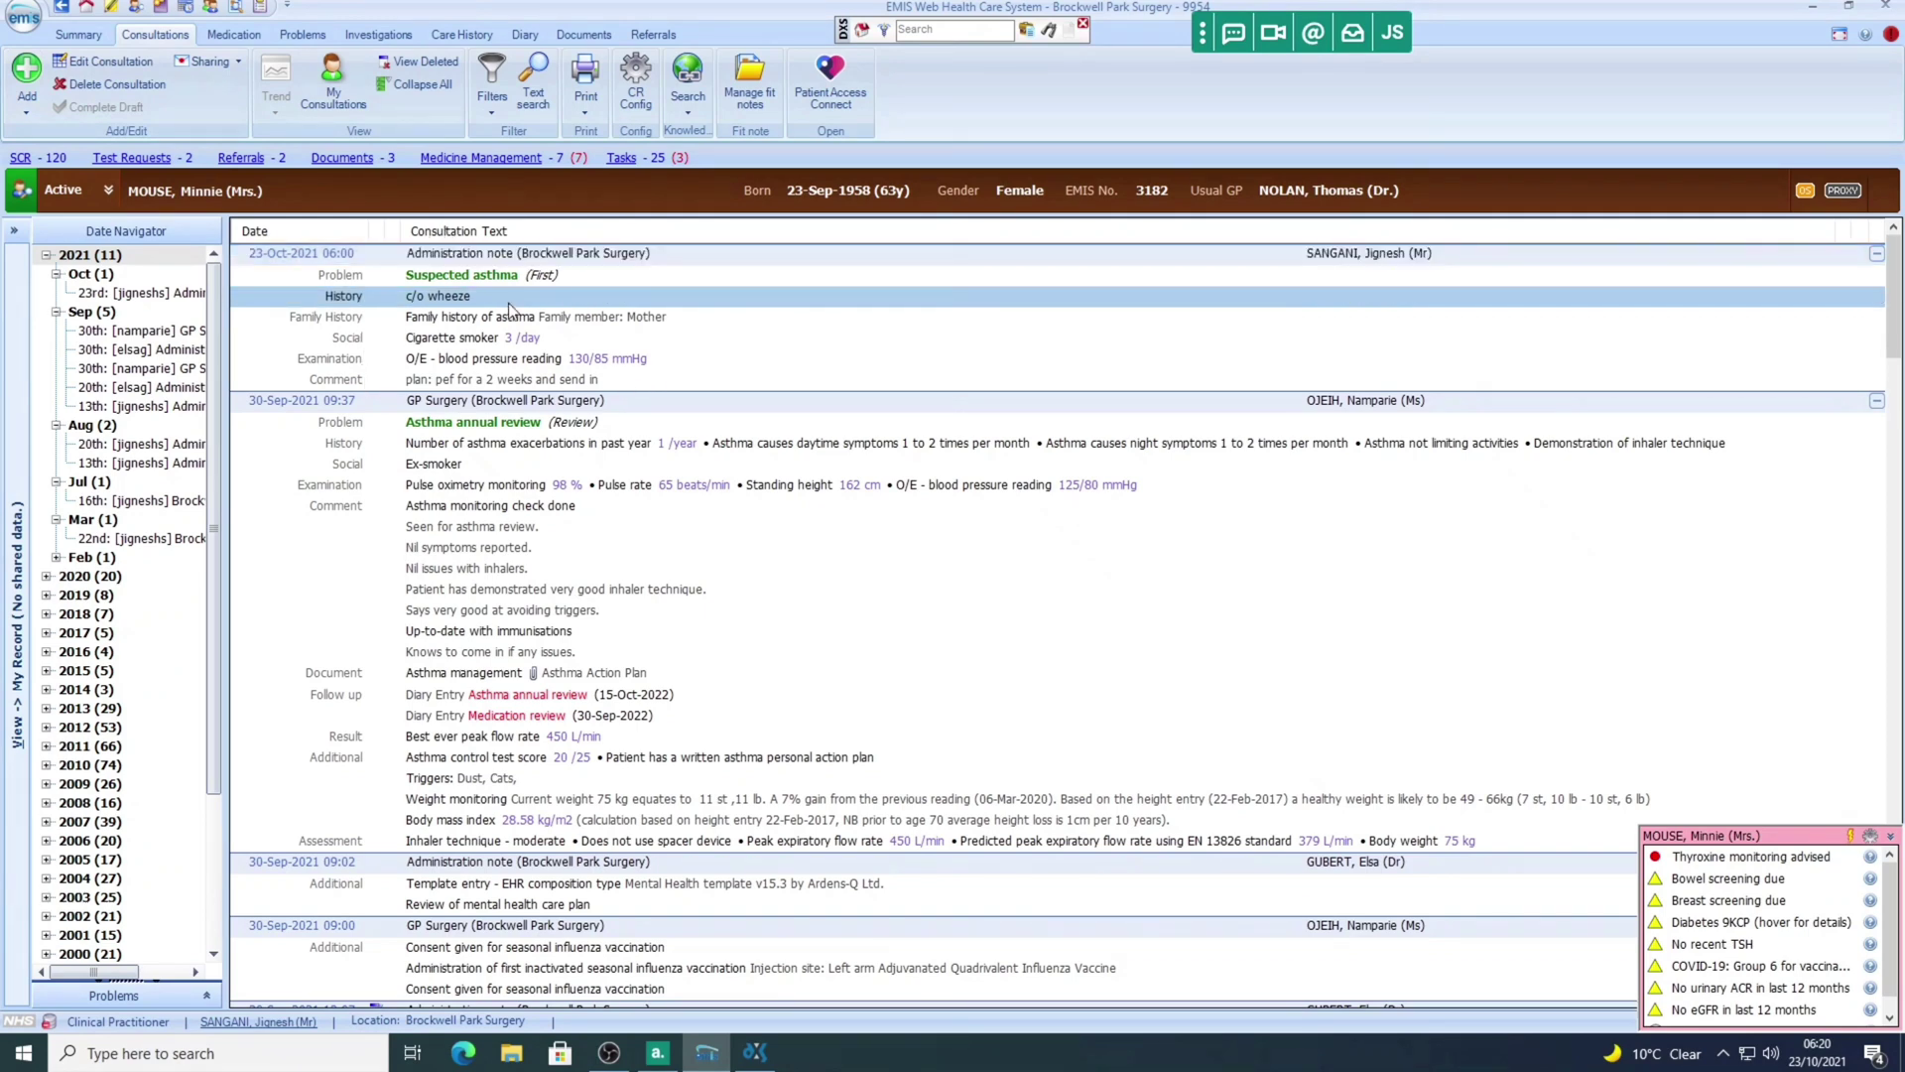
right_click(531, 299)
left_click(572, 308)
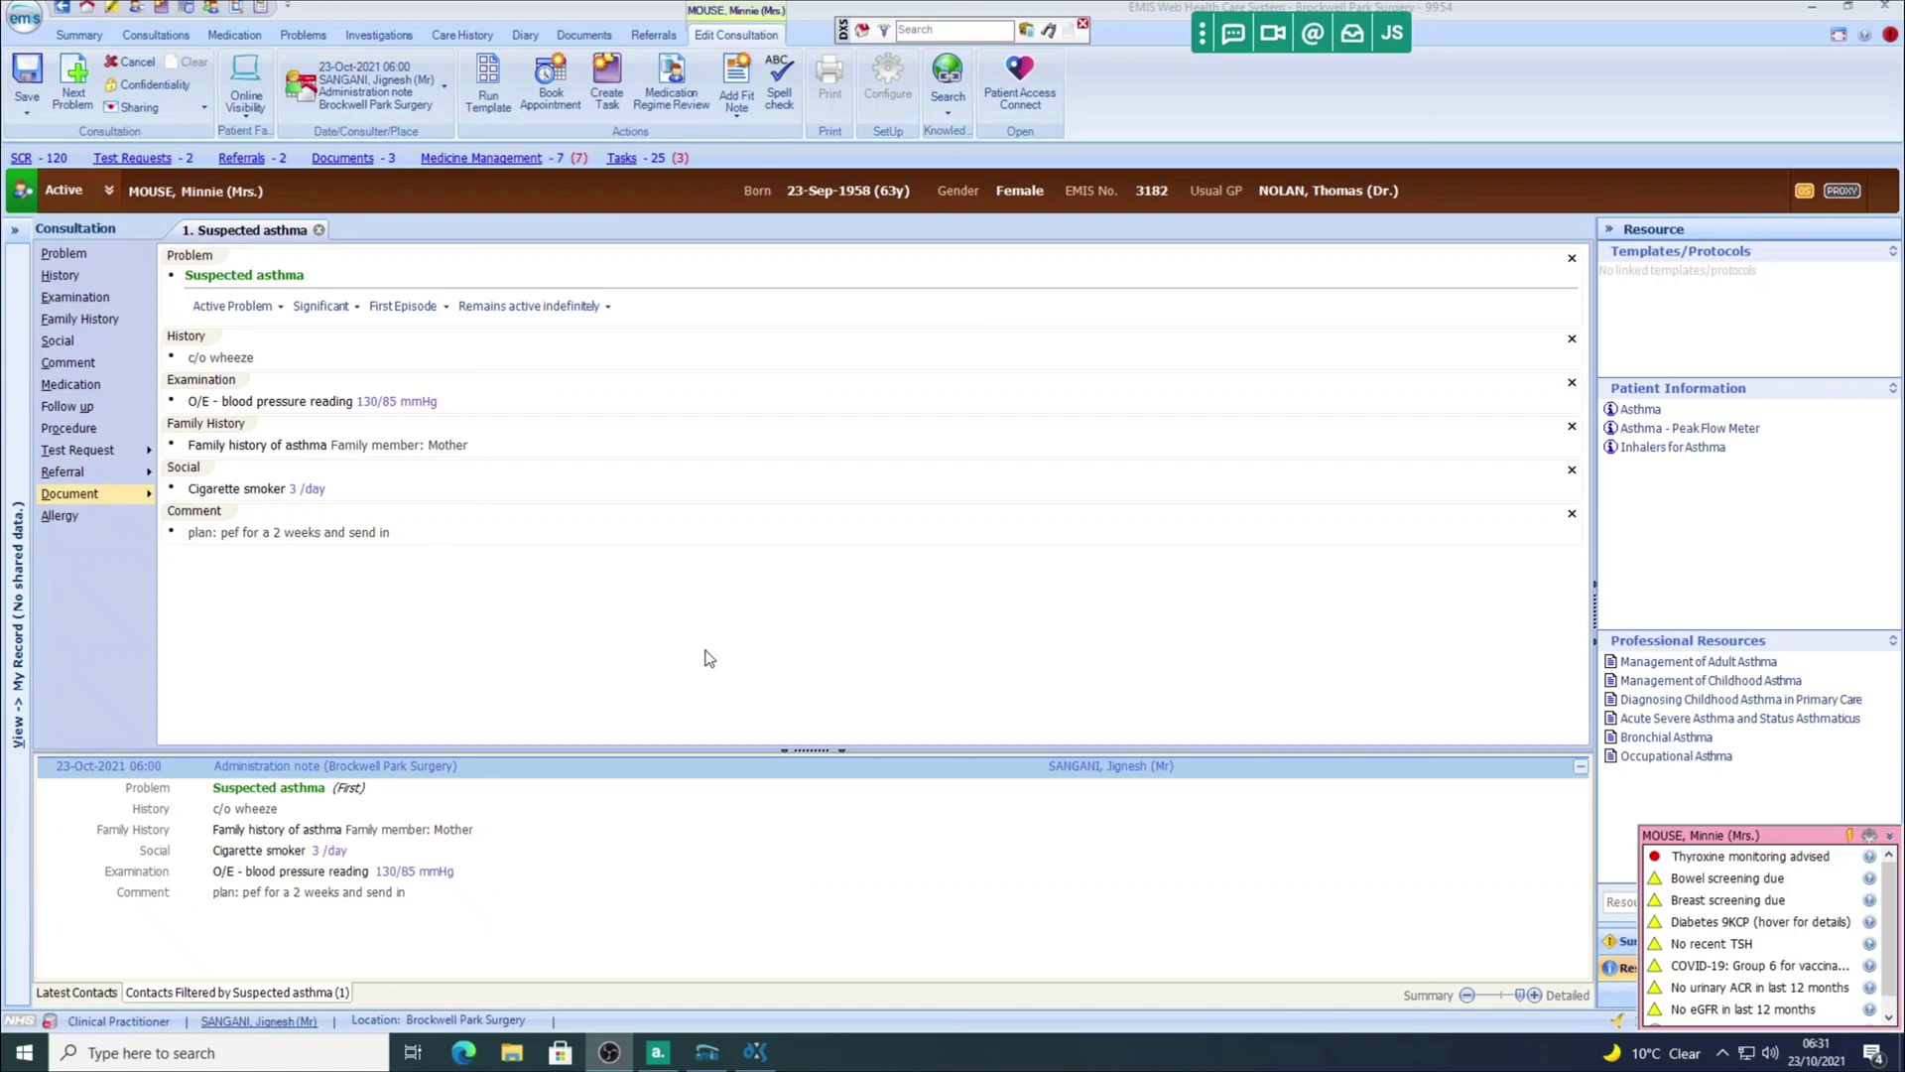
left_click(73, 92)
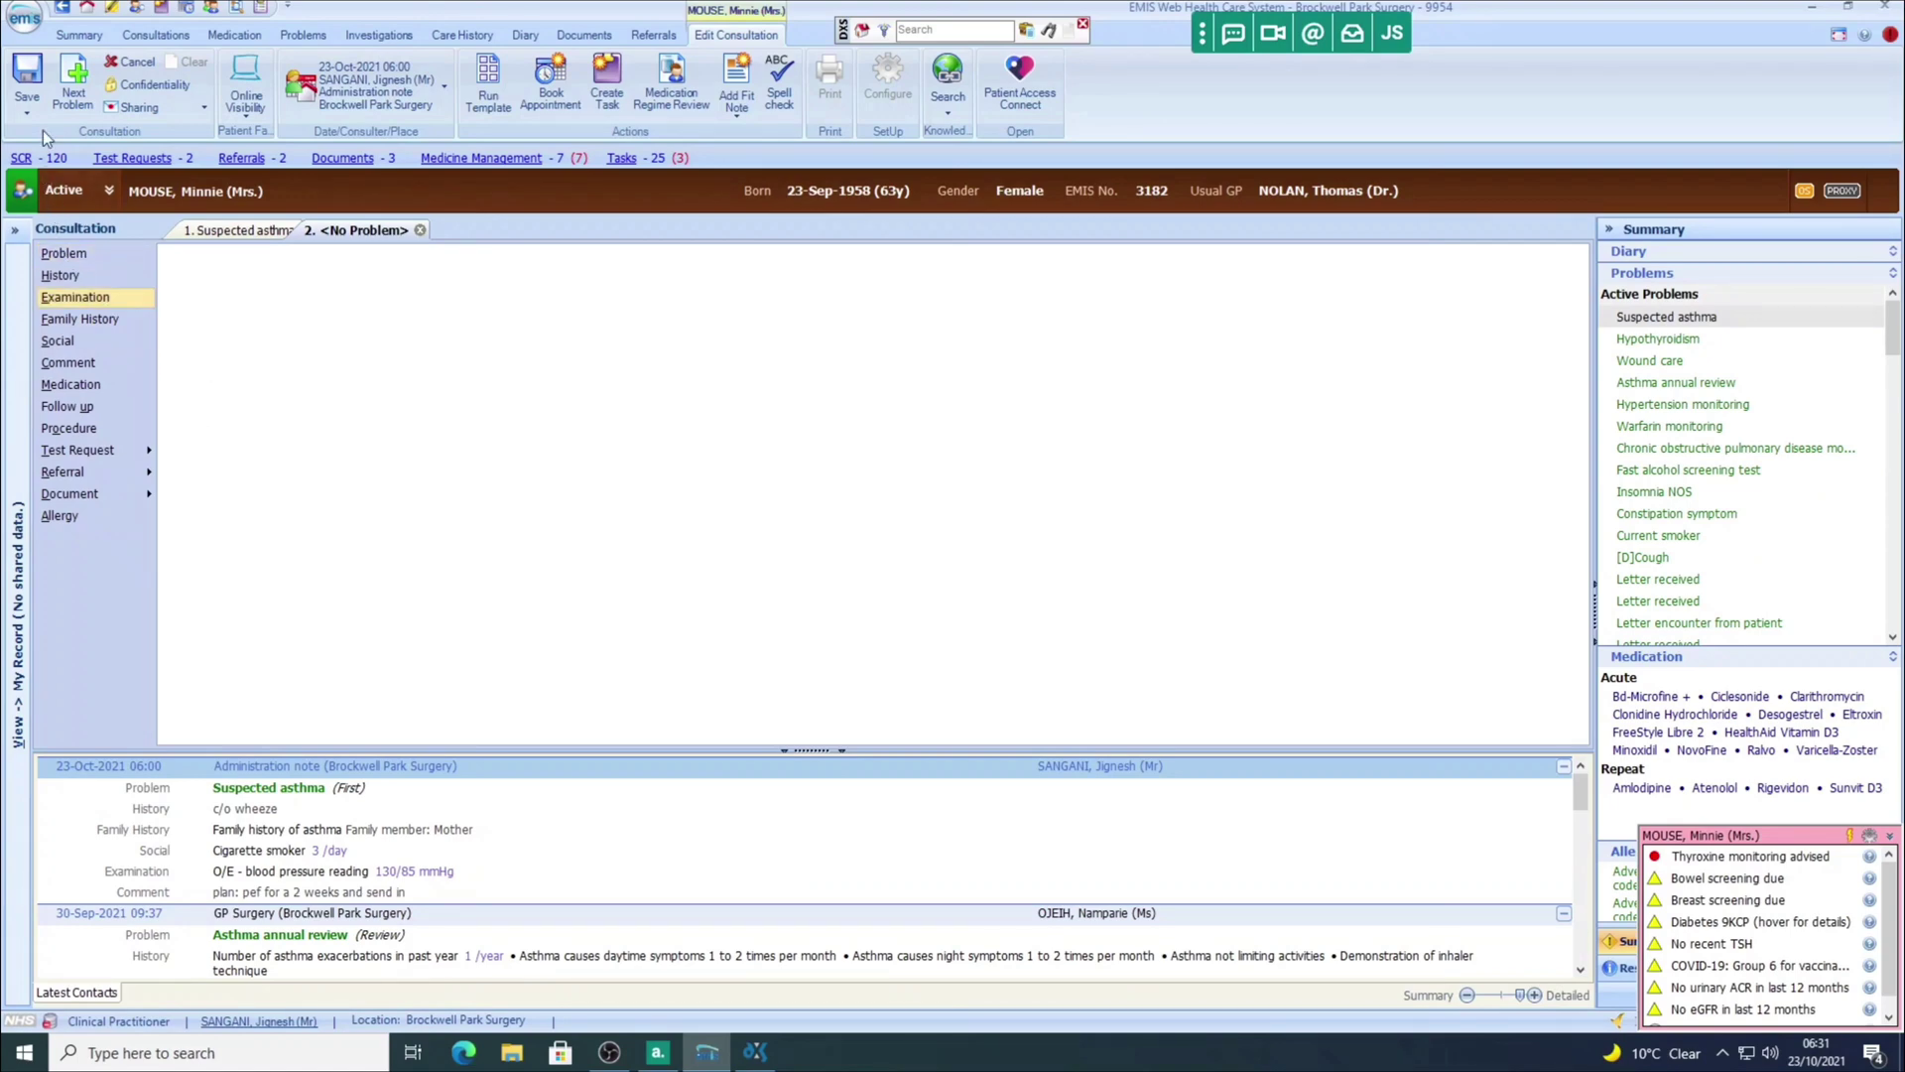
left_click(33, 86)
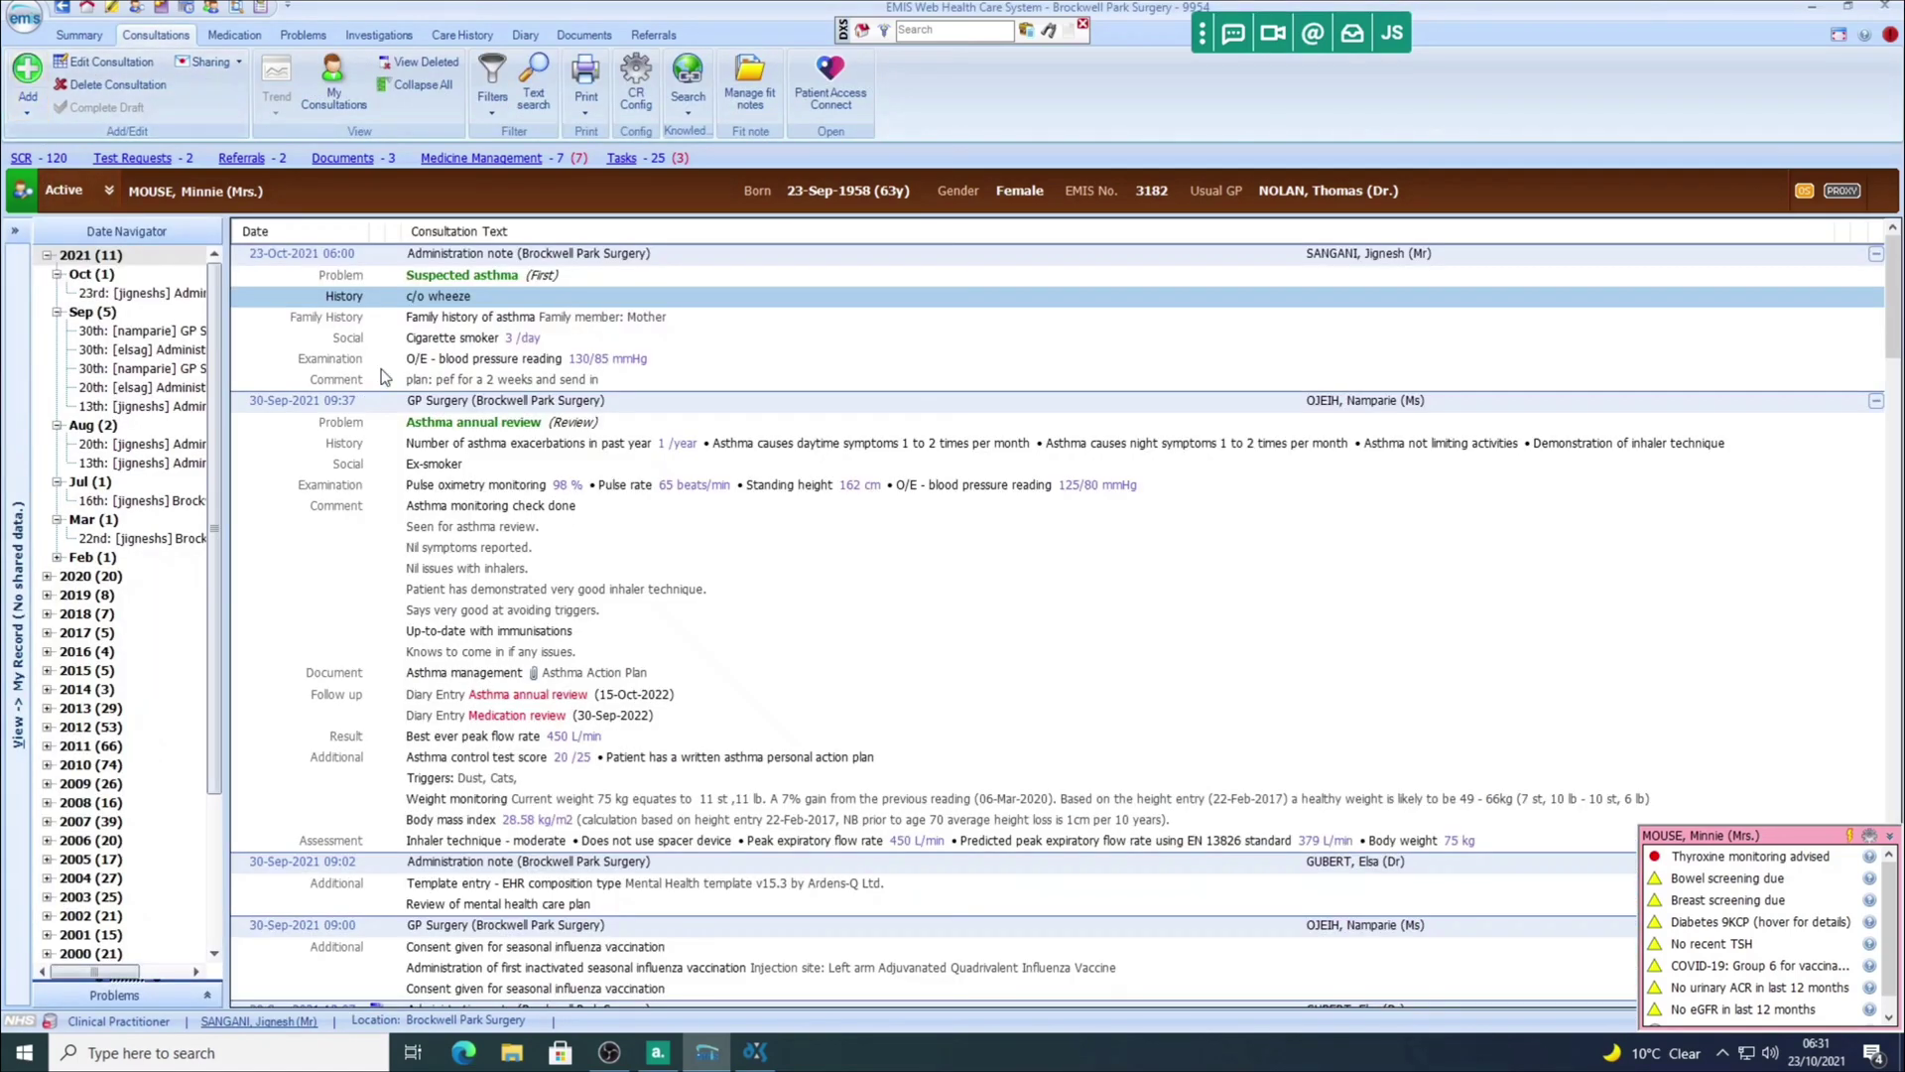
Step: Delete the 23-Oct-2021 asthma consultation, giving Entered in Error as the reason
left_click(501, 363)
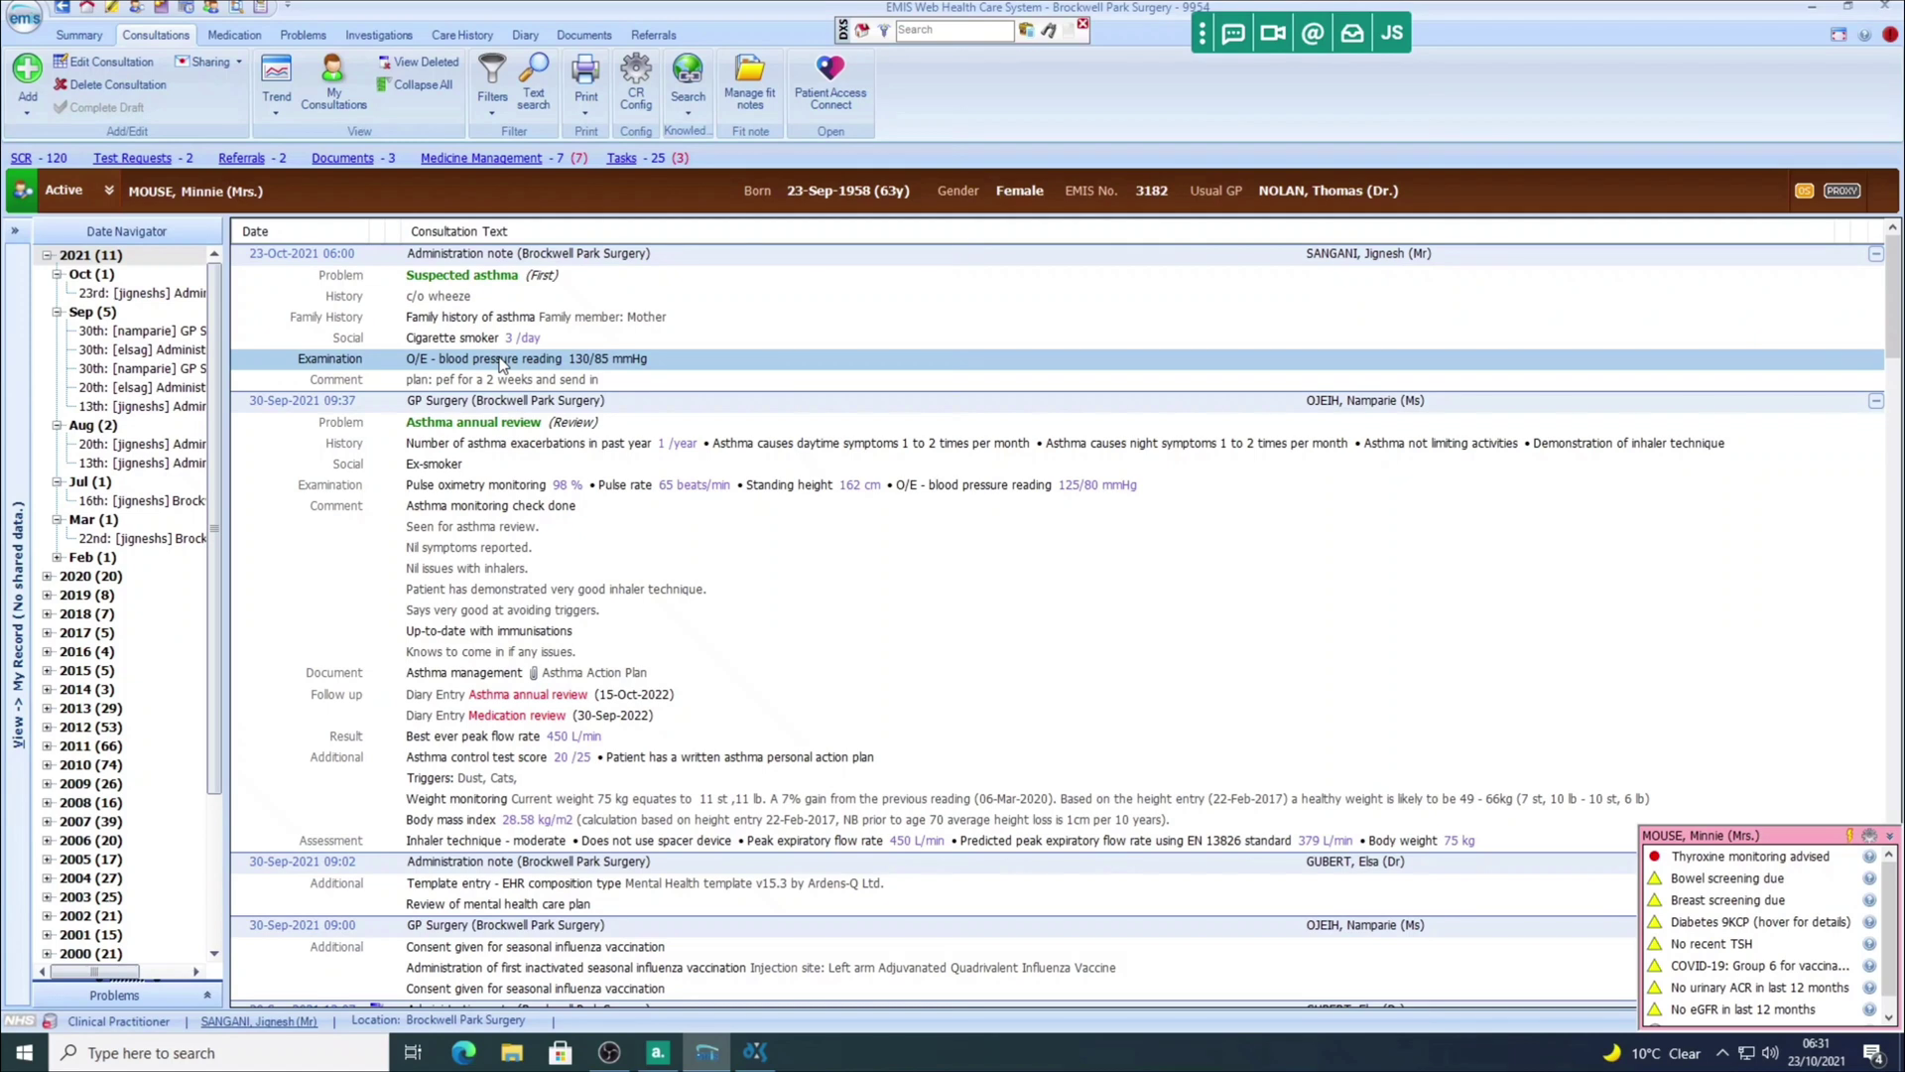
right_click(502, 363)
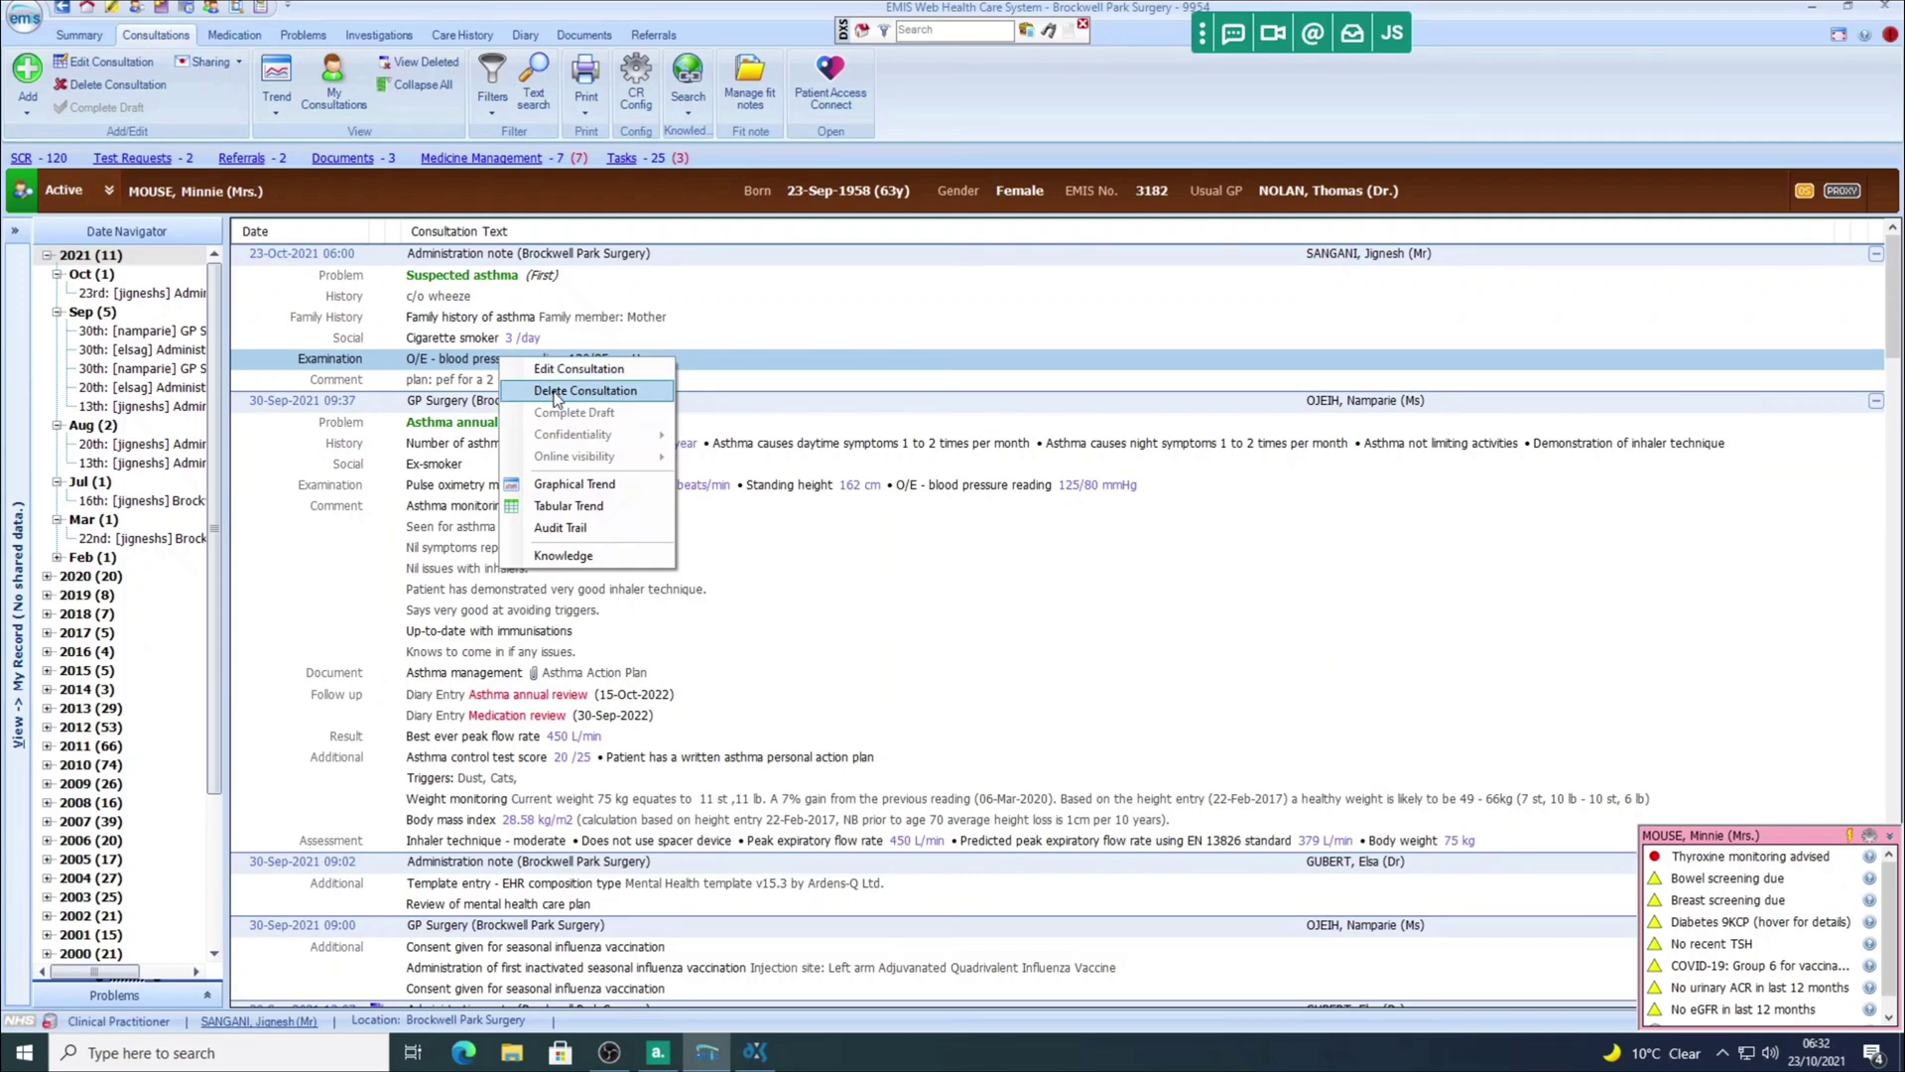
left_click(555, 391)
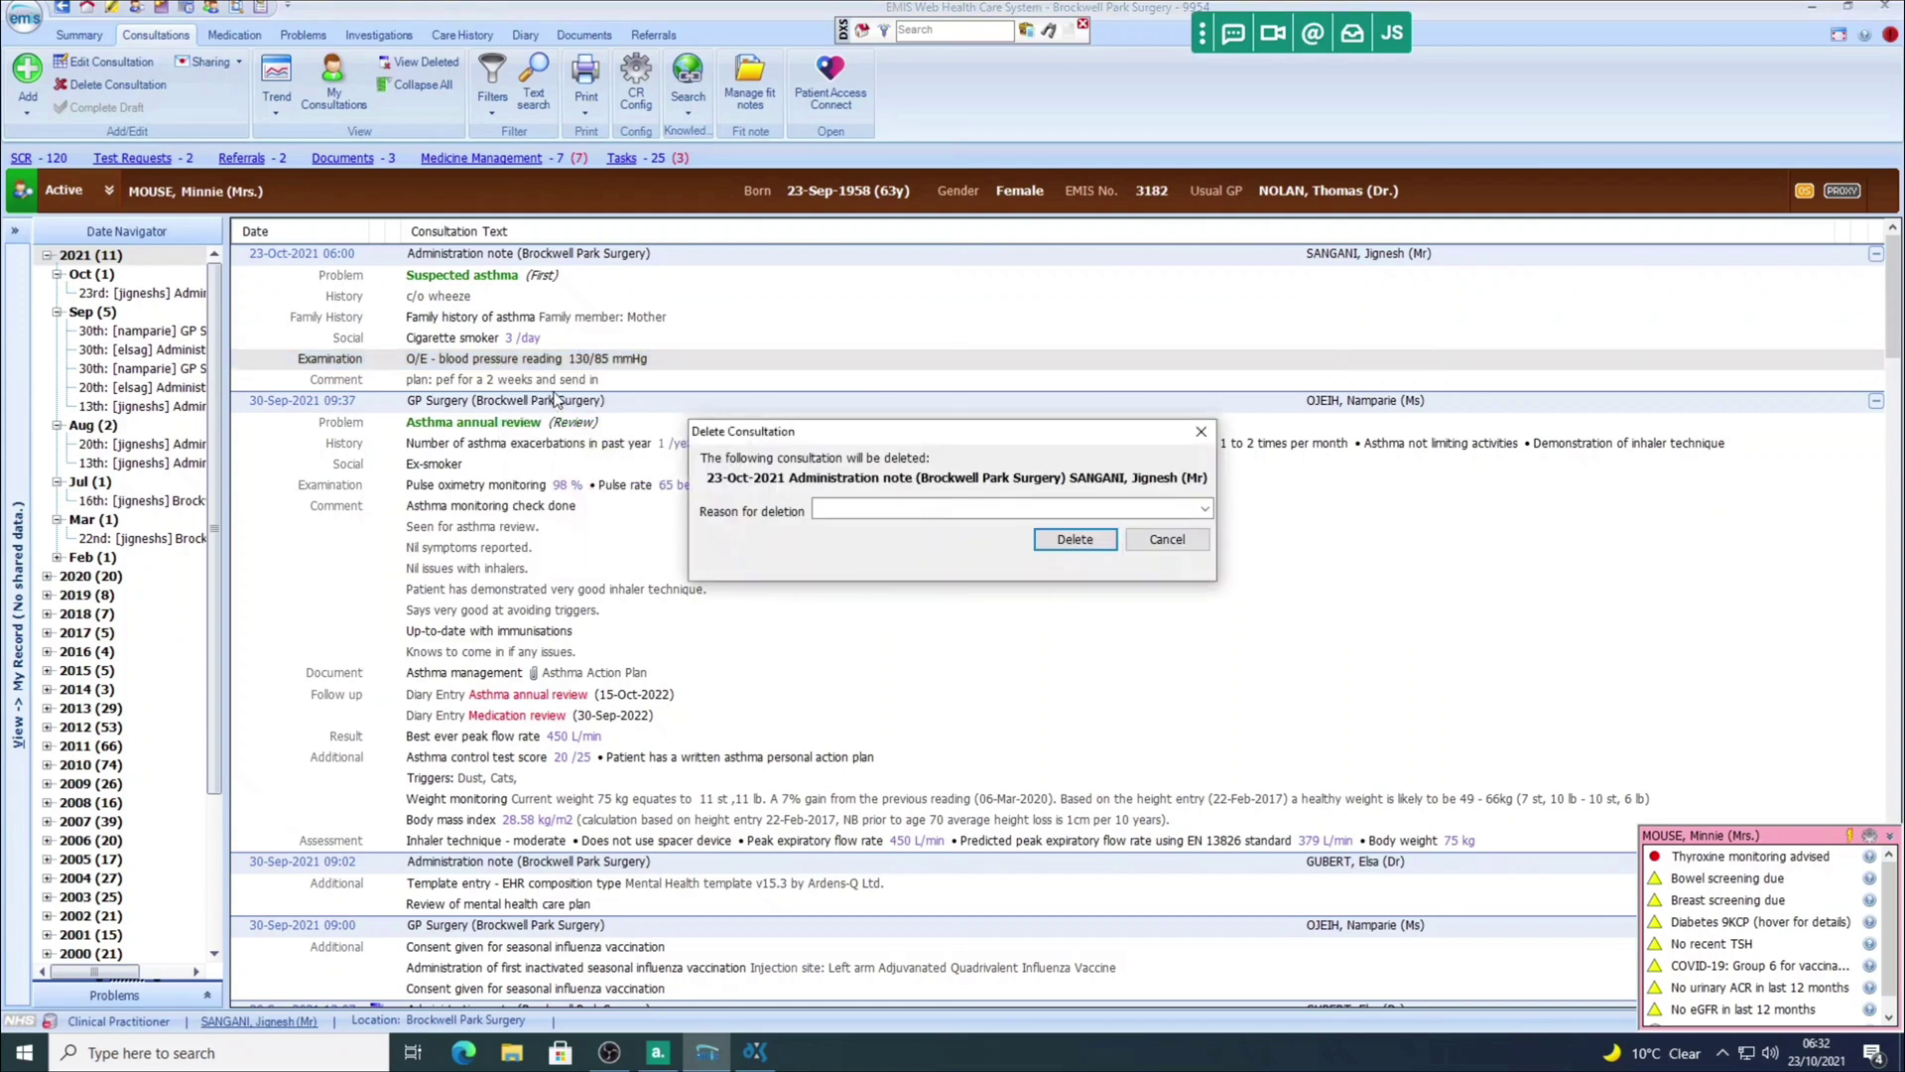
left_click(1203, 509)
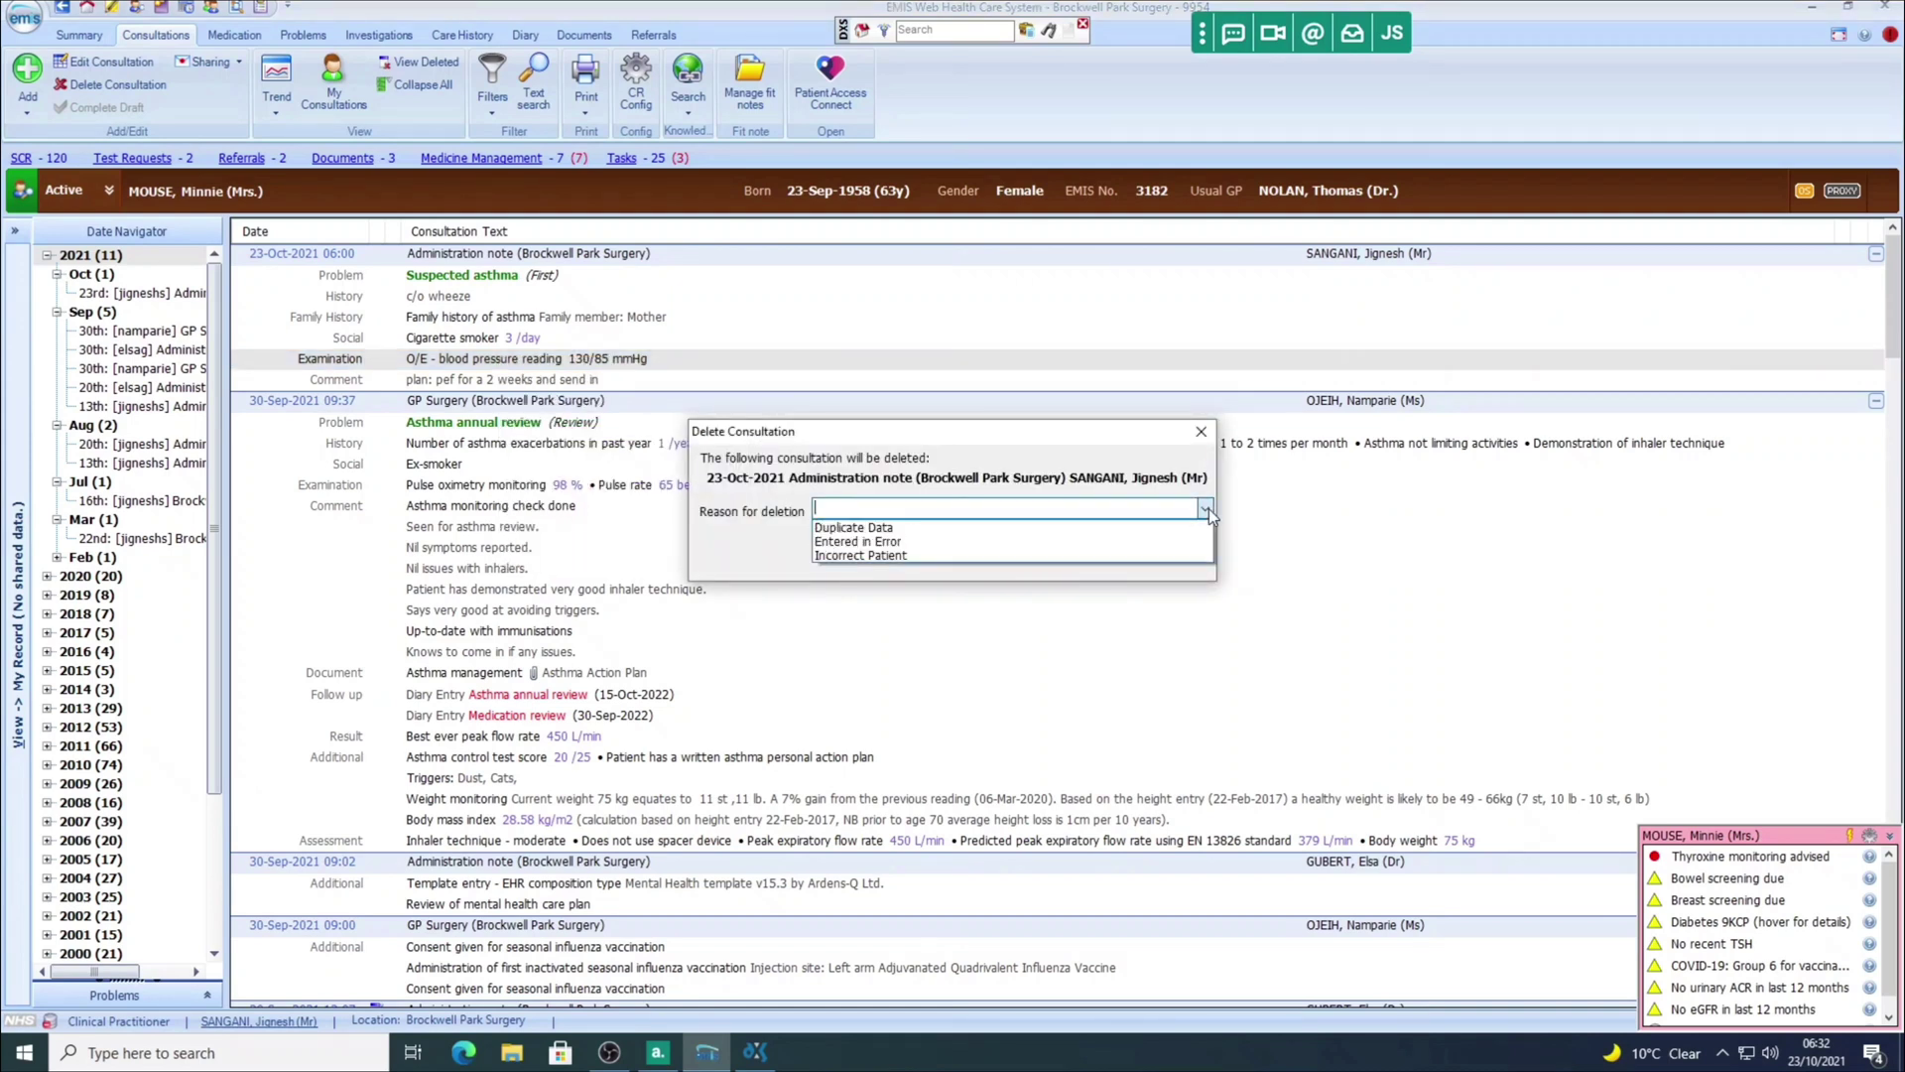
left_click(877, 545)
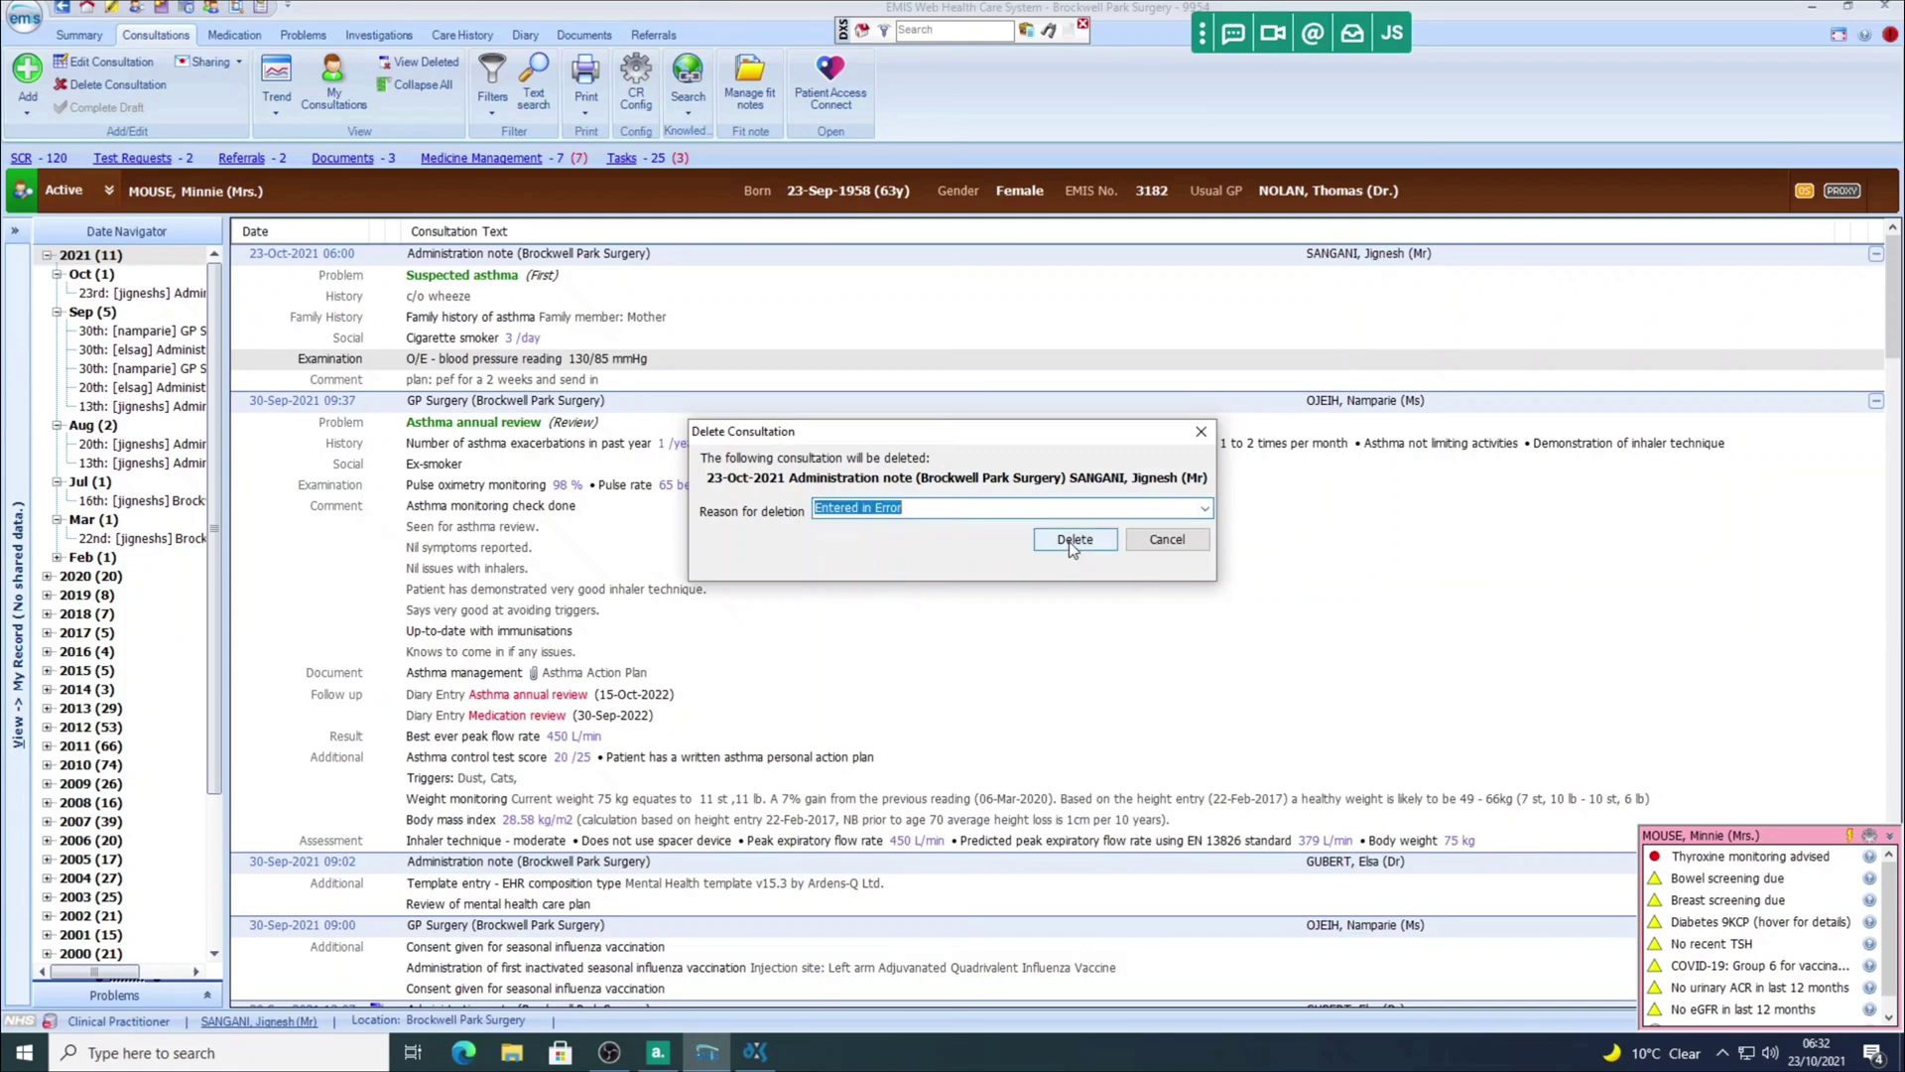
left_click(1069, 550)
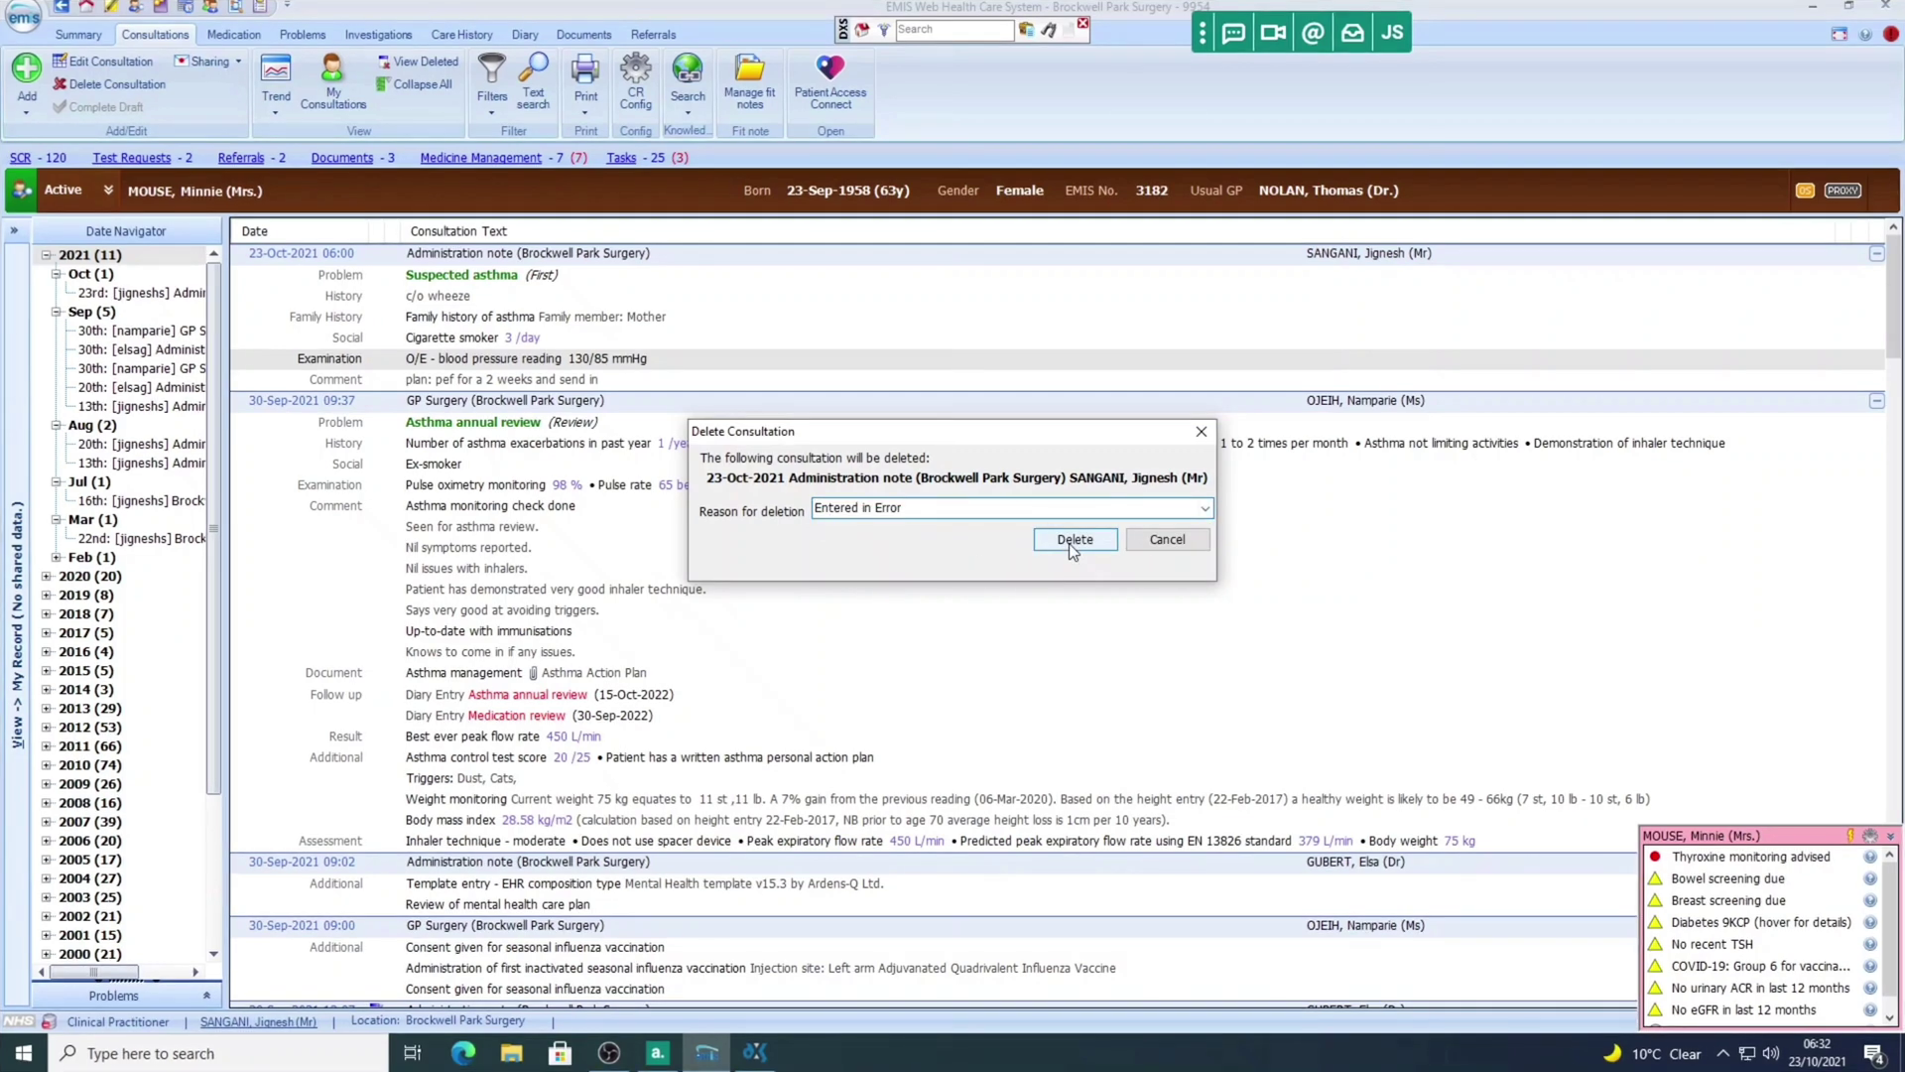